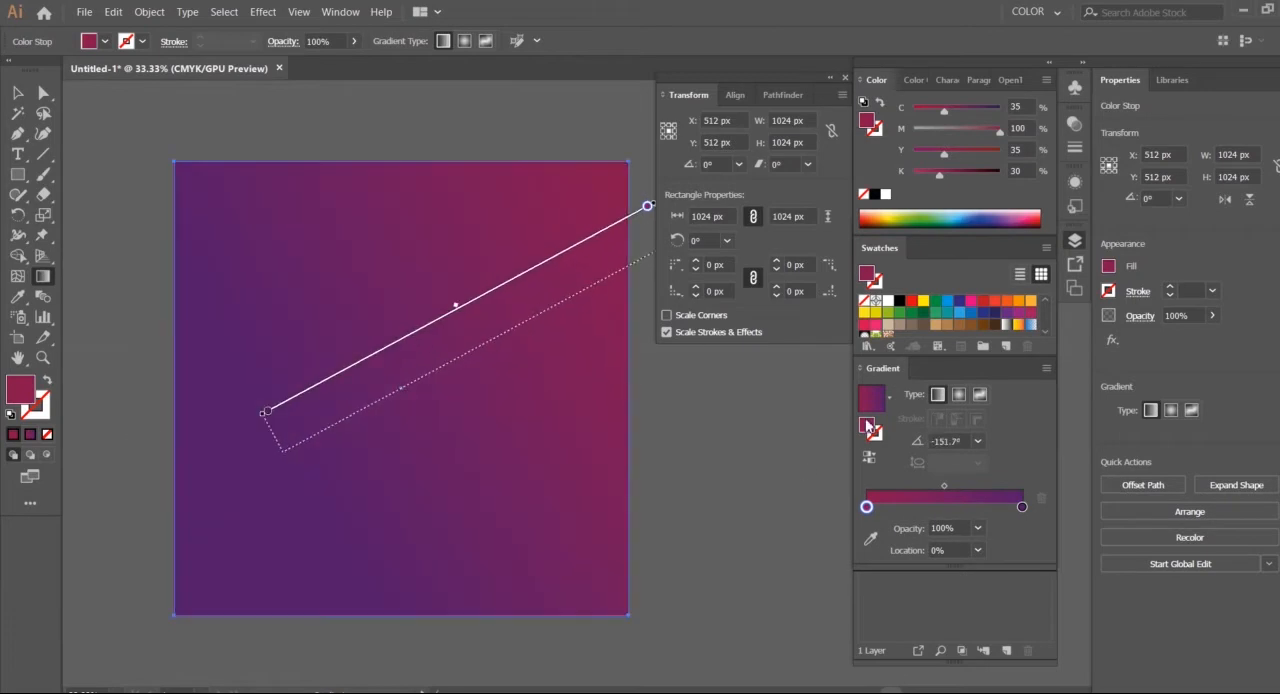
Reverse the square's gradient and extend its purple side with a duplicated purple stop, darkening the outermost one with more black
click(869, 457)
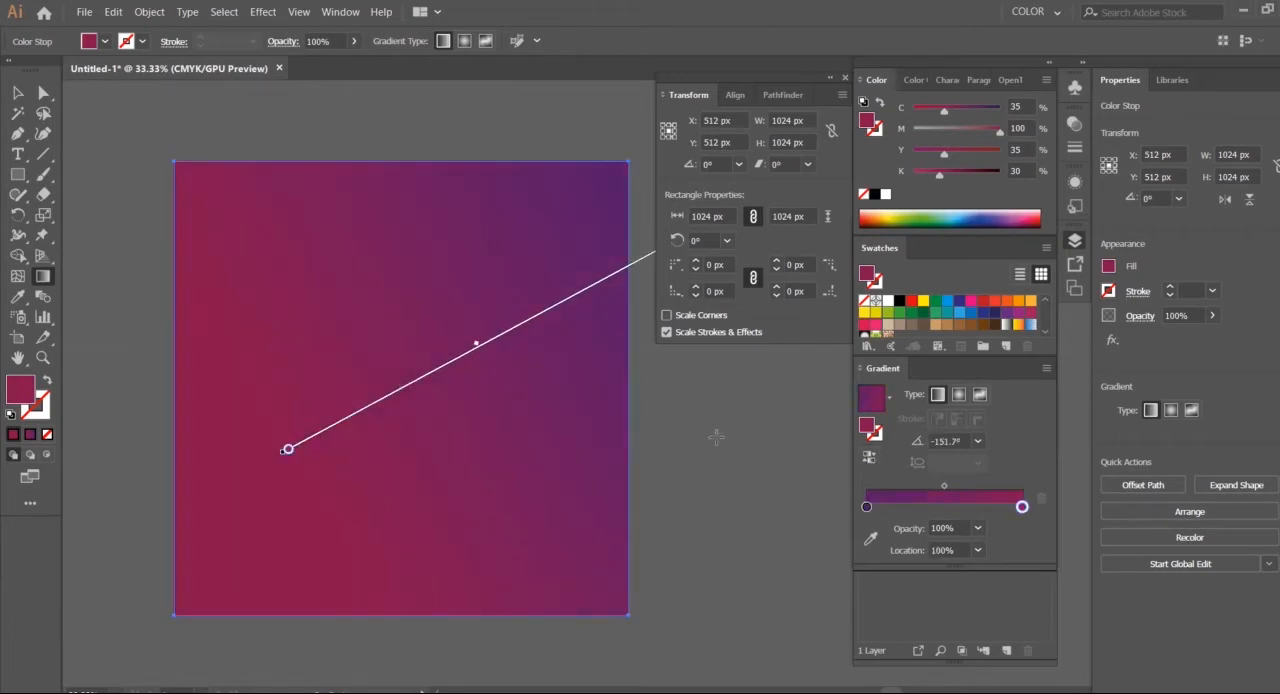
drag(845, 419, 323, 492)
drag(862, 508, 947, 507)
click(879, 510)
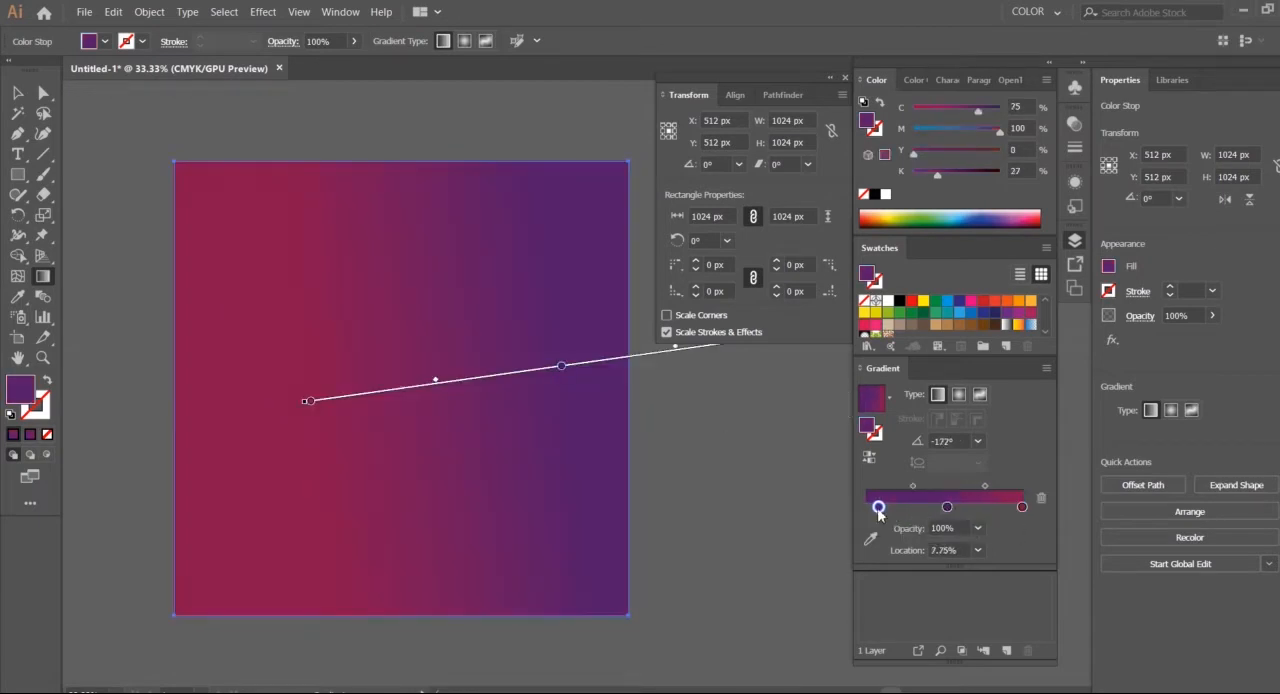
click(953, 173)
click(966, 172)
drag(946, 508, 919, 508)
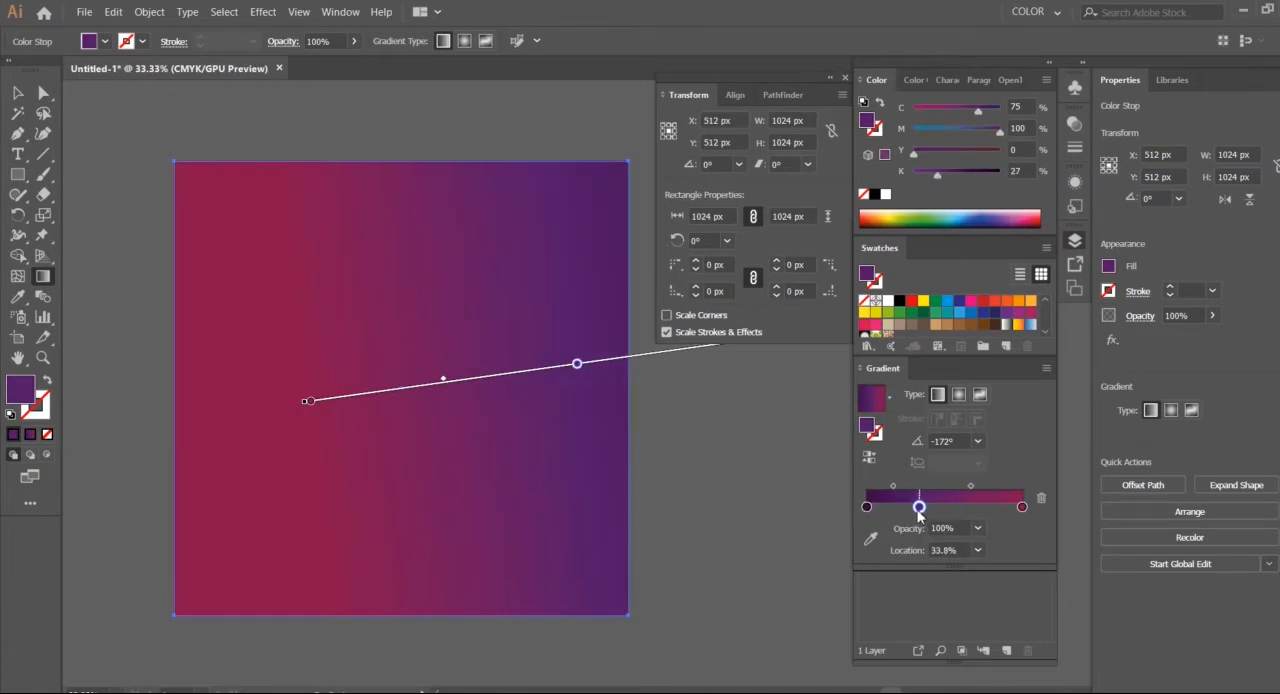
Darken the crimson end stop and set the inner crimson stop to about 67.5% location with K at 41%
click(1020, 508)
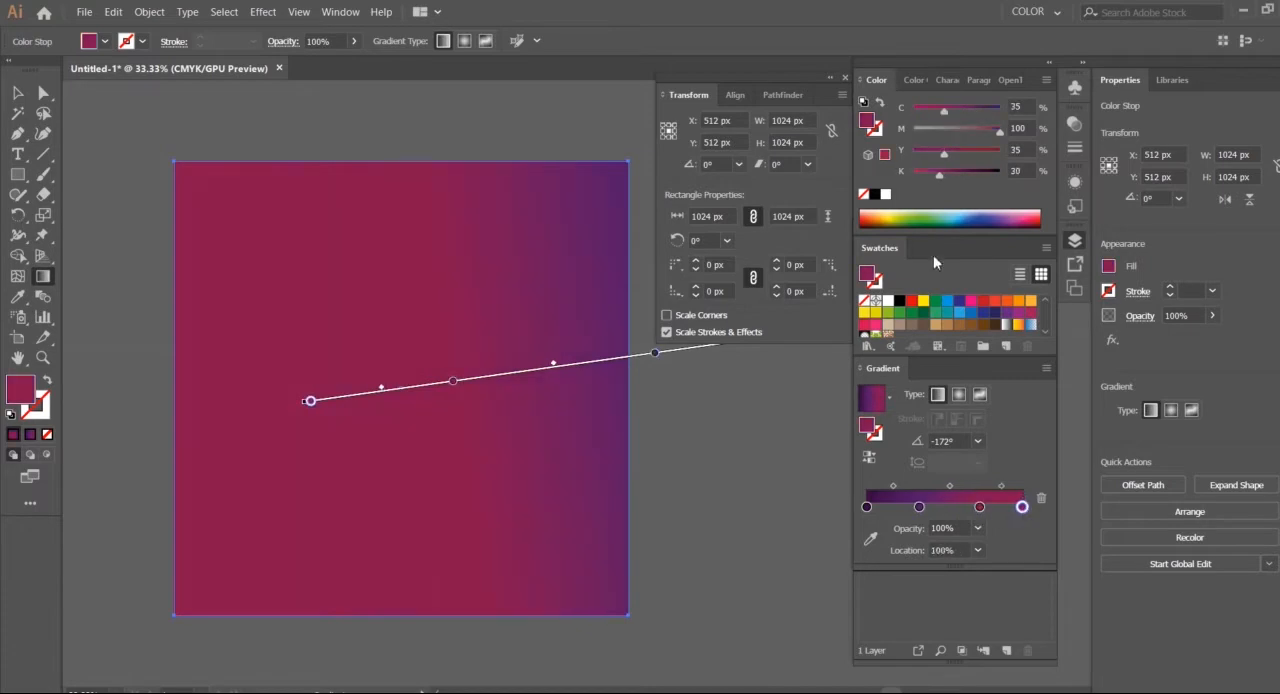
click(956, 172)
drag(979, 507, 968, 508)
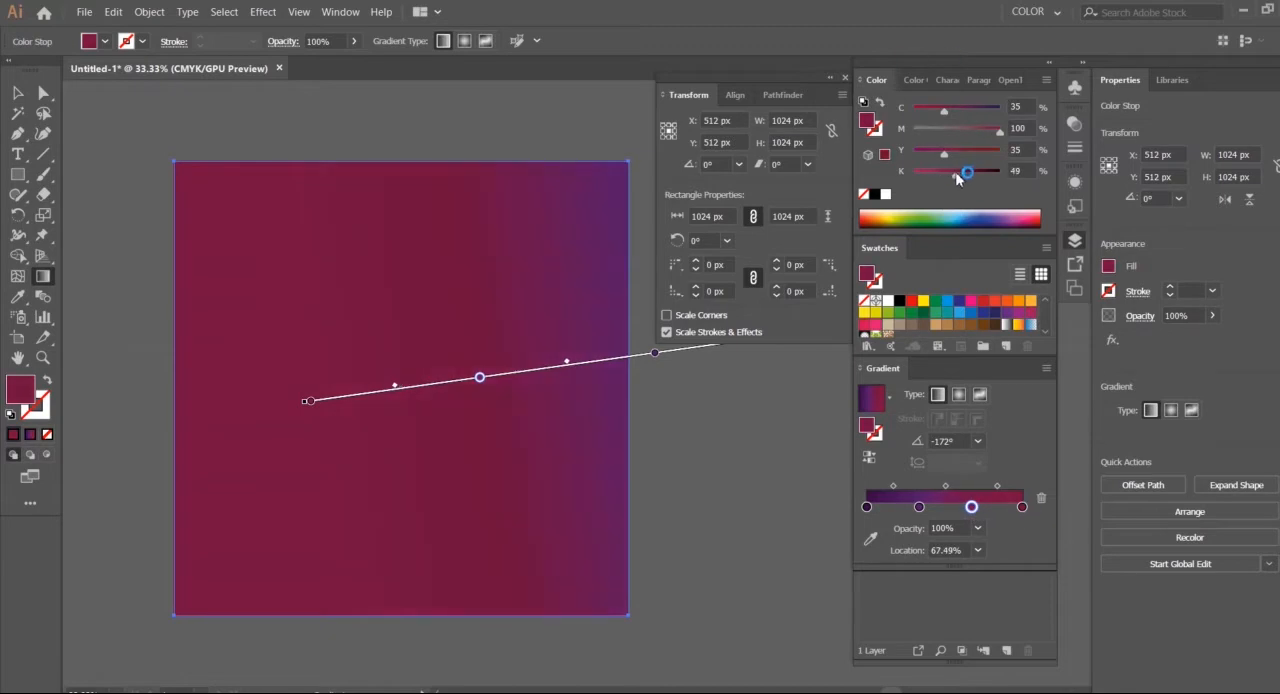
drag(955, 176, 950, 176)
Redraw the square's linear gradient diagonally at about -141.7°, from beyond its upper-right corner to beyond its lower-left edge
drag(783, 530, 206, 587)
key(ctrl+minus)
drag(501, 509, 175, 473)
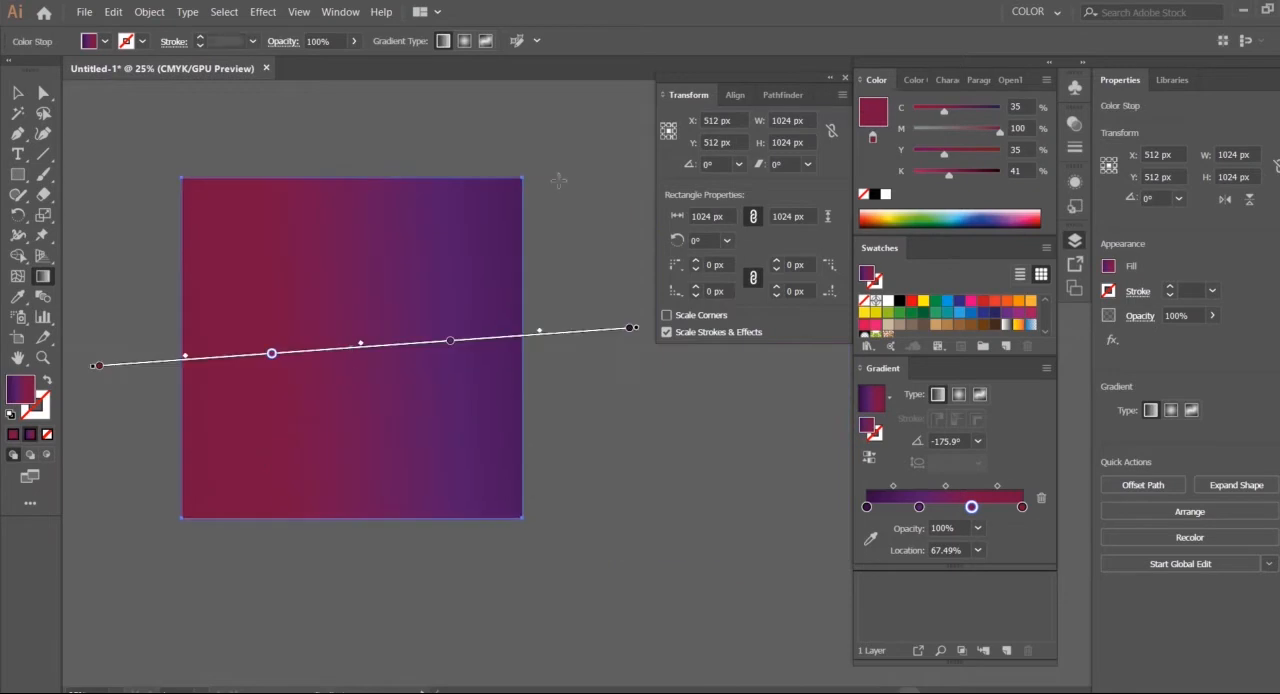
drag(617, 109, 137, 492)
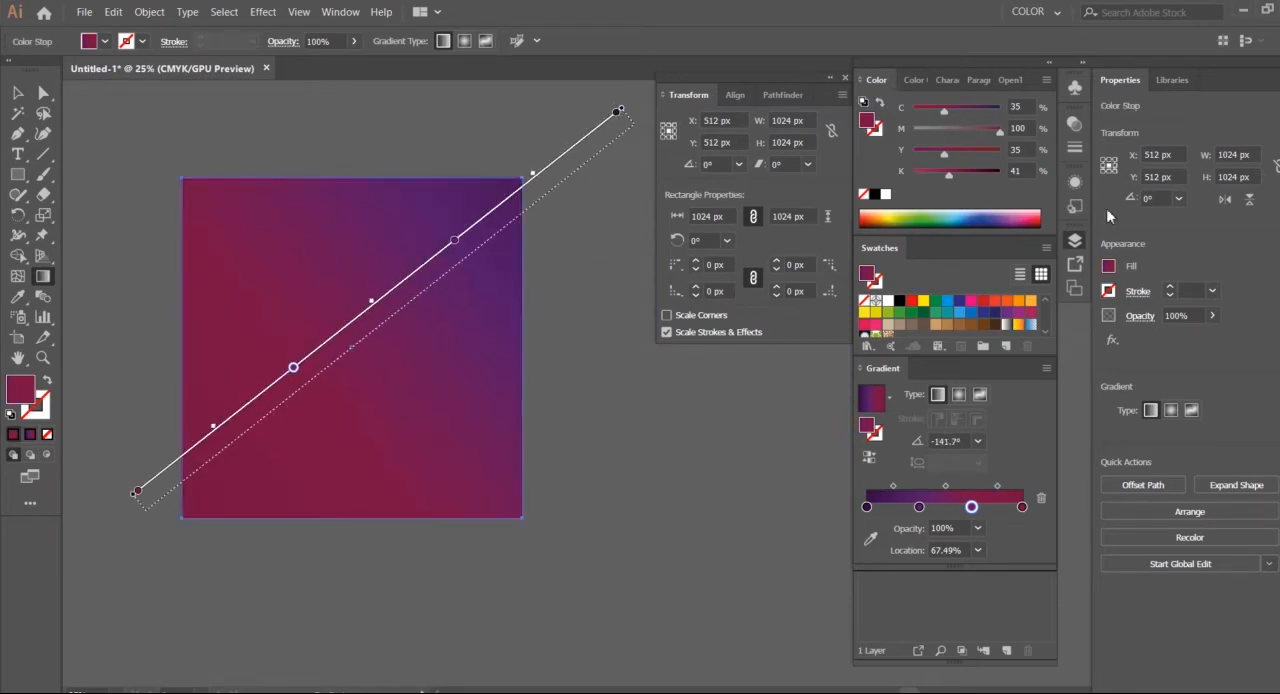
Add a new layer above the background and lock Layer 1
click(1076, 245)
click(1006, 651)
click(907, 277)
click(885, 278)
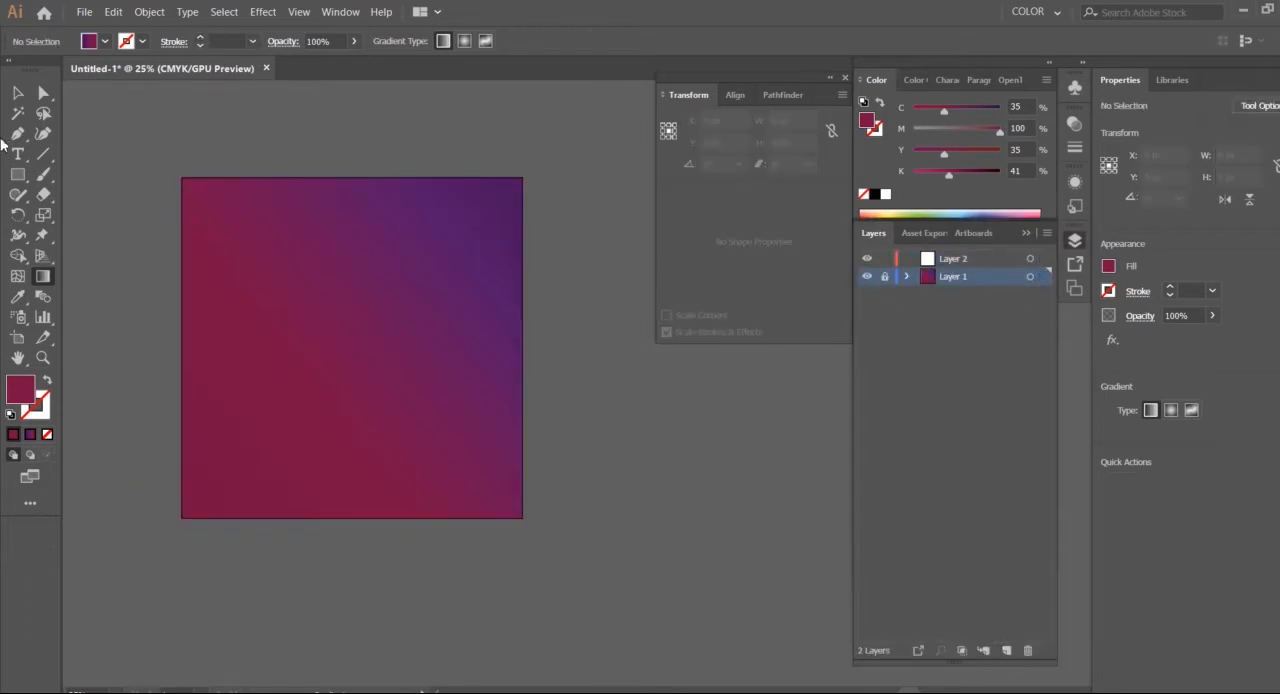
On Layer 2, draw a closed four-sided shape about 467 by 461 px over the artboard's upper-right corner with the Pen tool
key(ctrl+plus)
drag(237, 233, 362, 282)
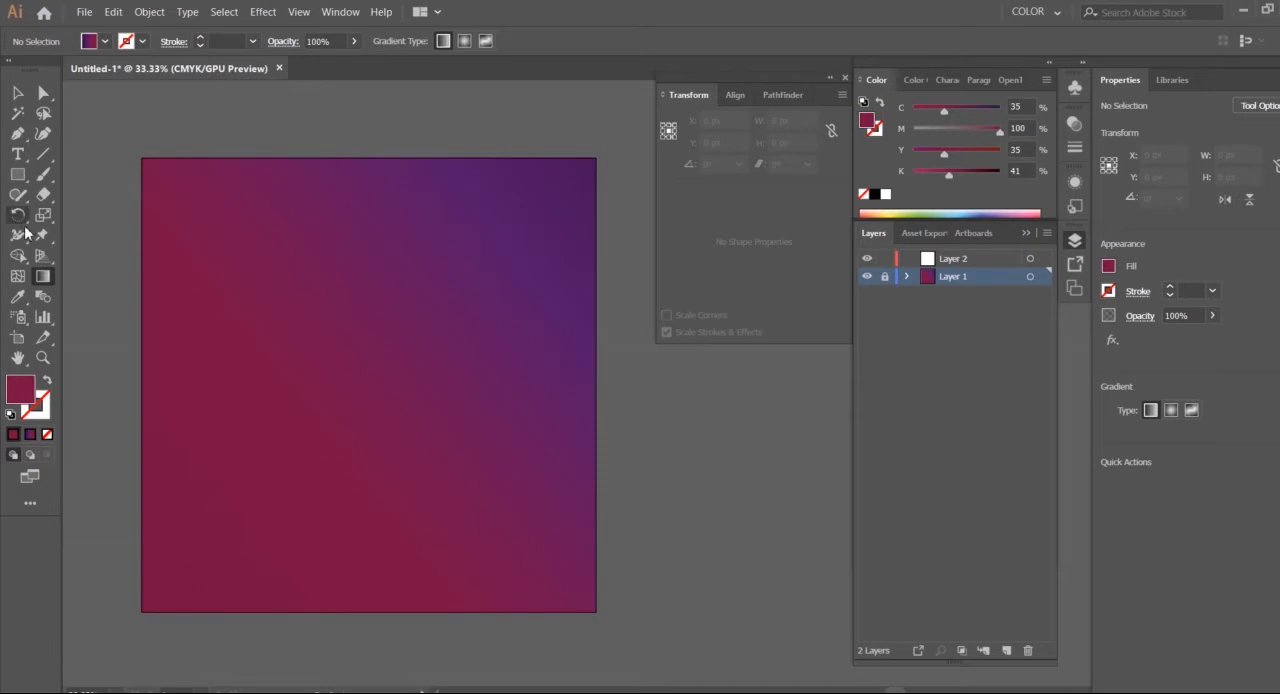
click(17, 136)
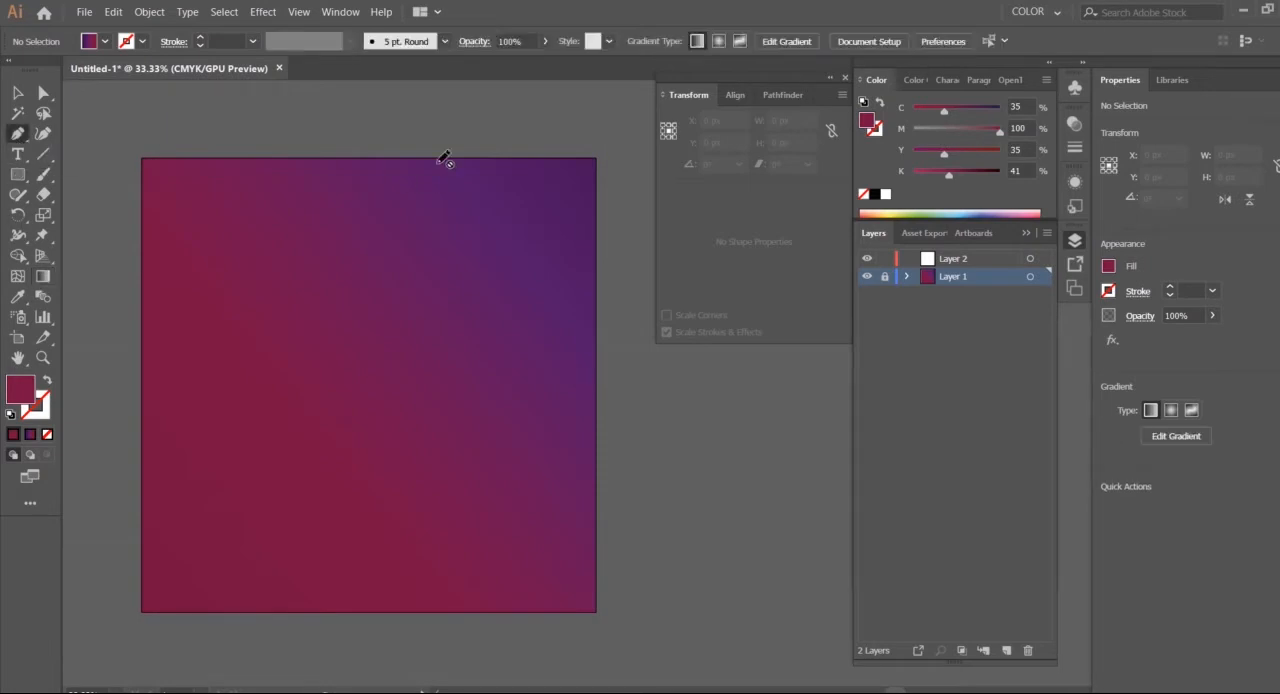
click(915, 257)
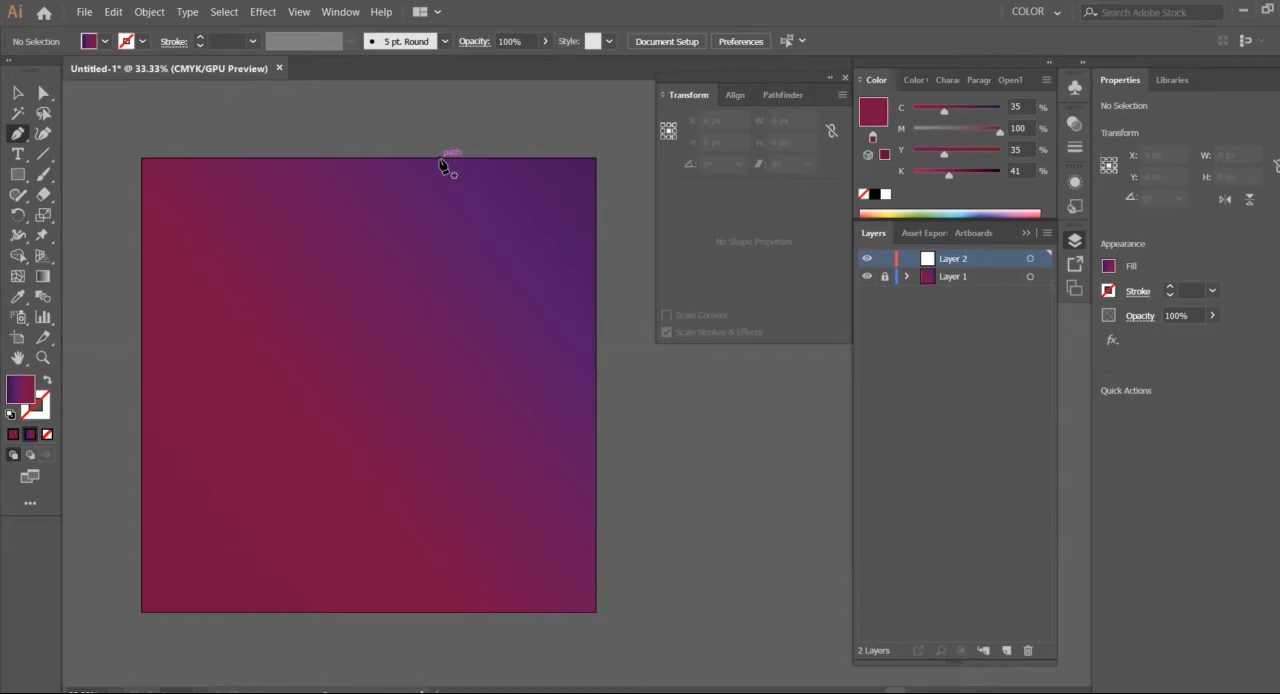
click(470, 137)
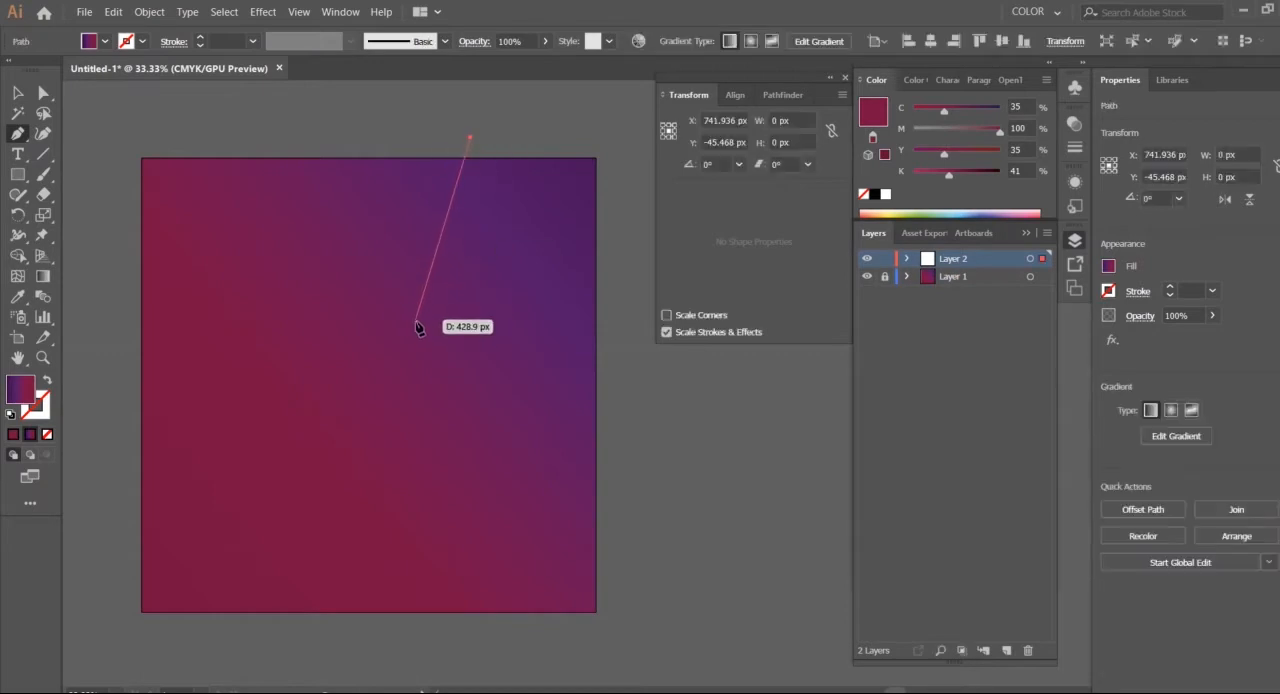
click(432, 317)
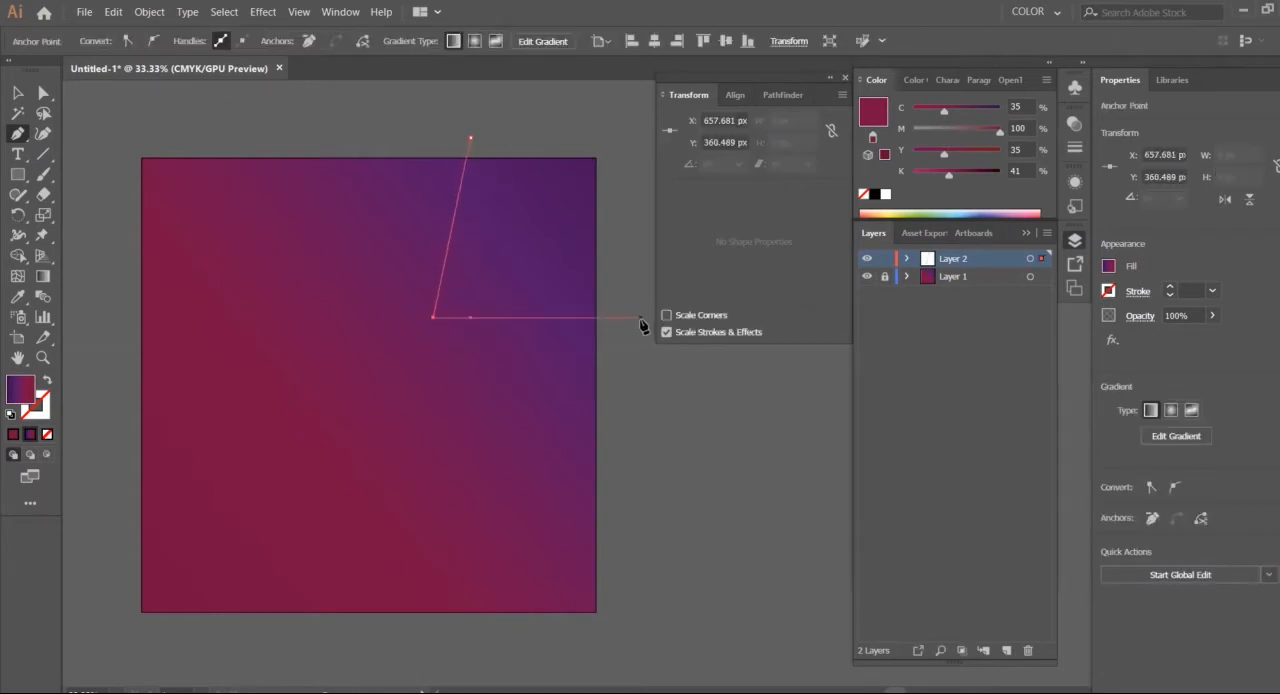
click(641, 318)
click(628, 113)
click(471, 138)
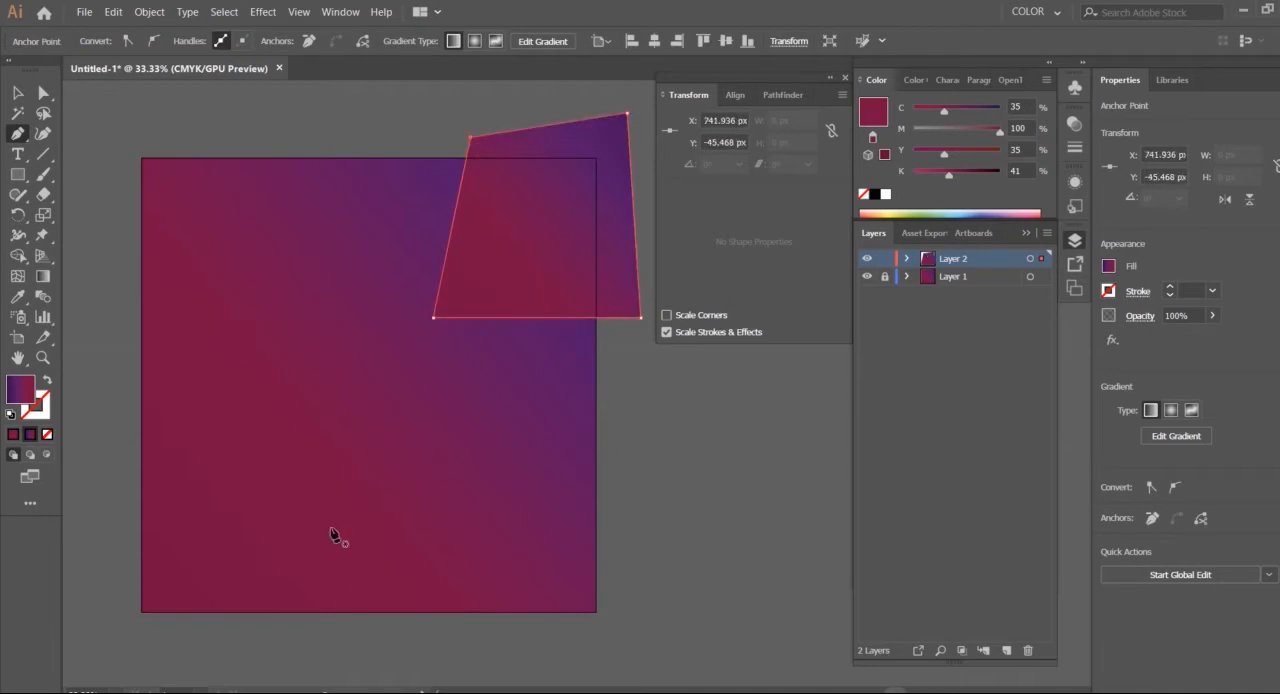
Draw a second four-sided shape about 541 by 504 px overlapping the first, and place it beneath the smaller shape
click(452, 131)
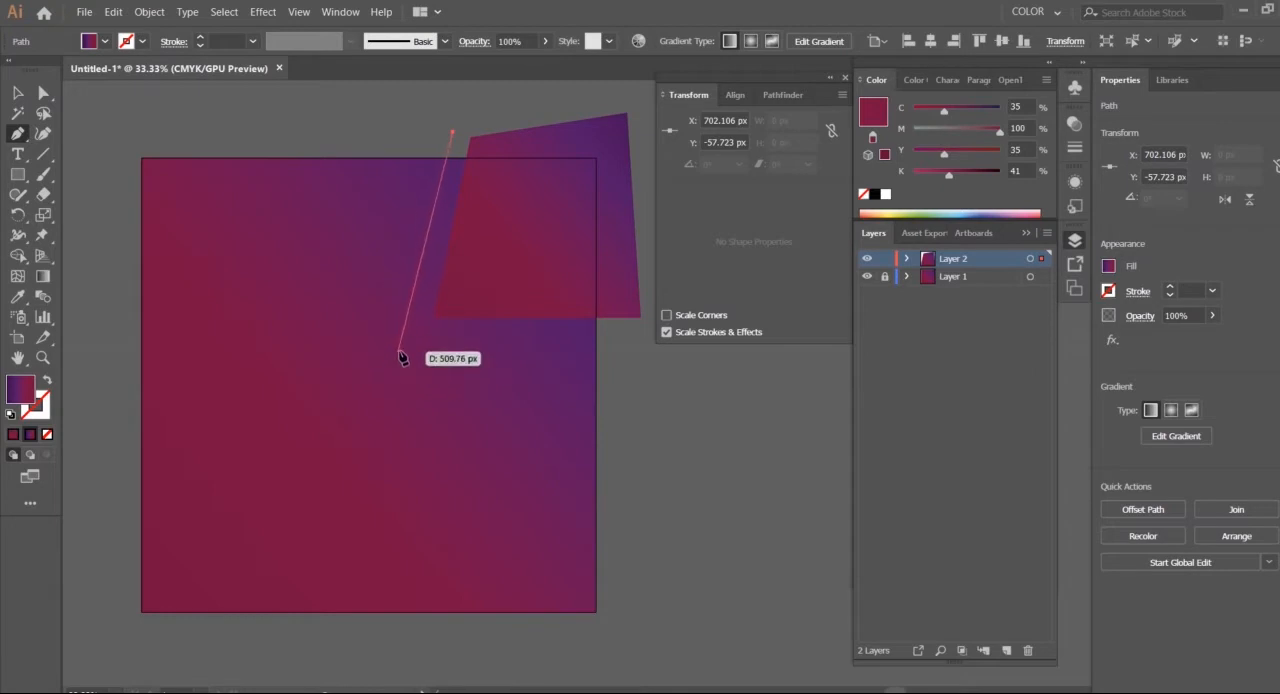
click(400, 349)
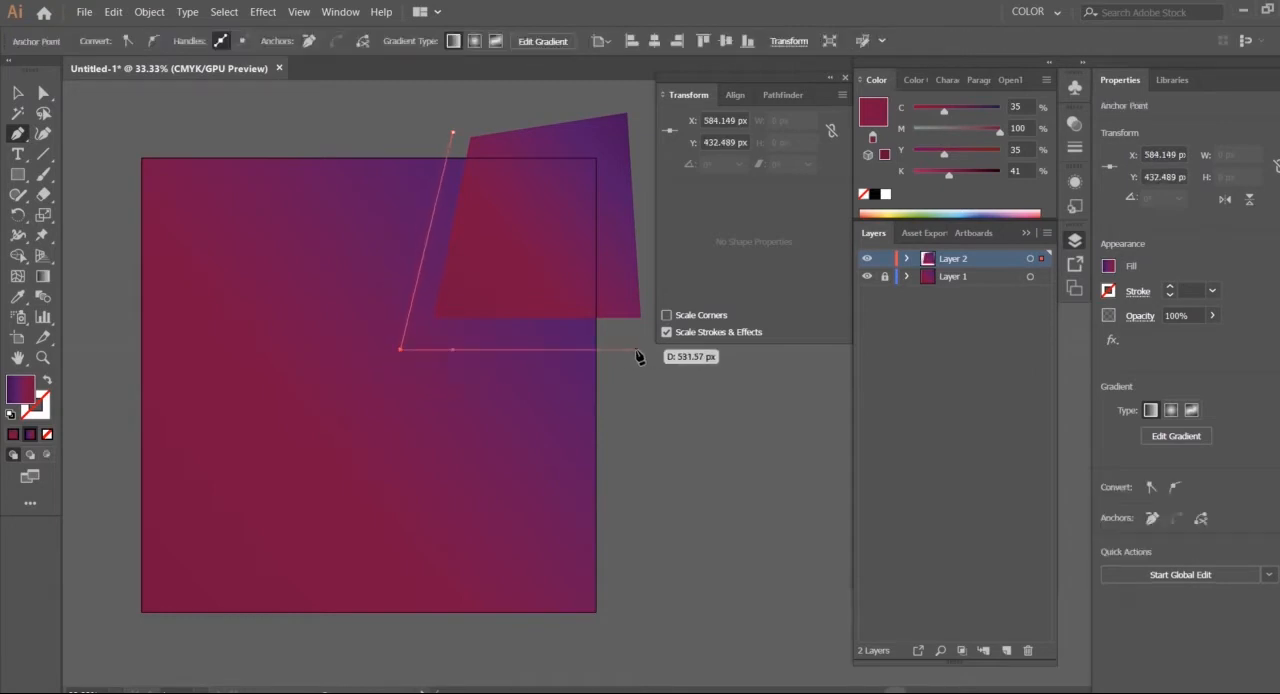
click(637, 349)
click(641, 127)
click(452, 131)
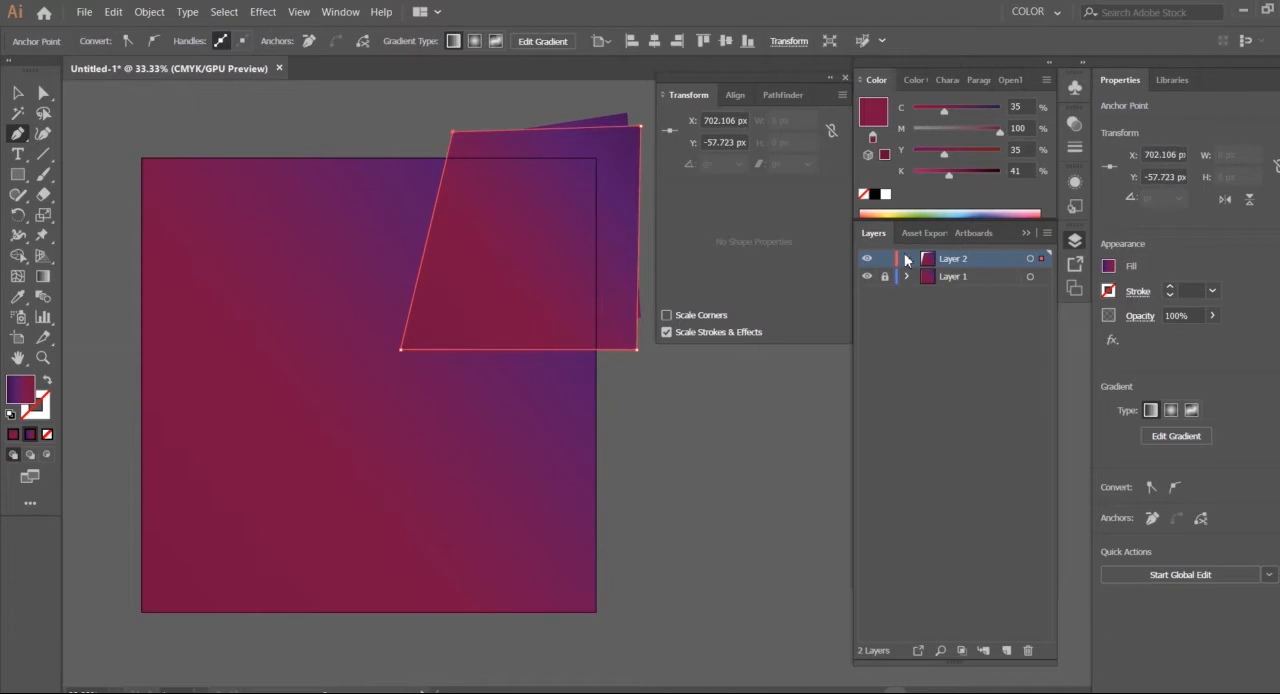
click(906, 258)
drag(969, 299, 969, 301)
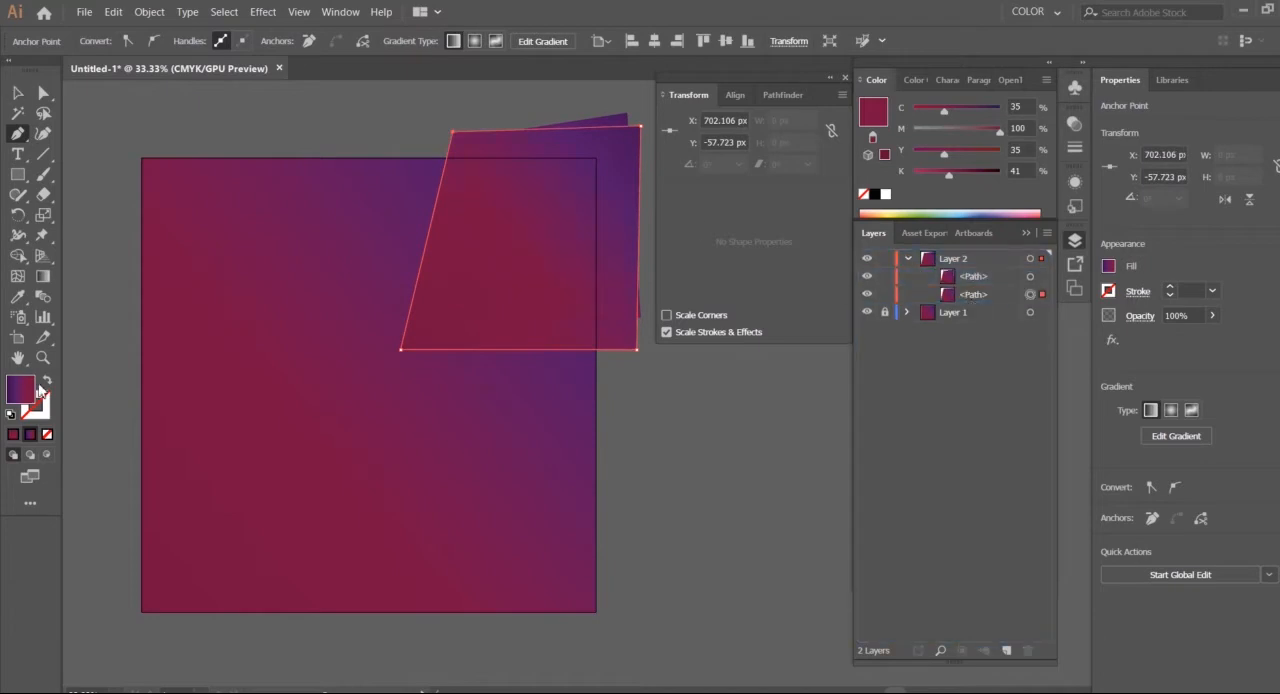
Swap the larger four-sided shape's gradient fill to its stroke and thicken the outline to 17 pt
click(44, 381)
click(17, 92)
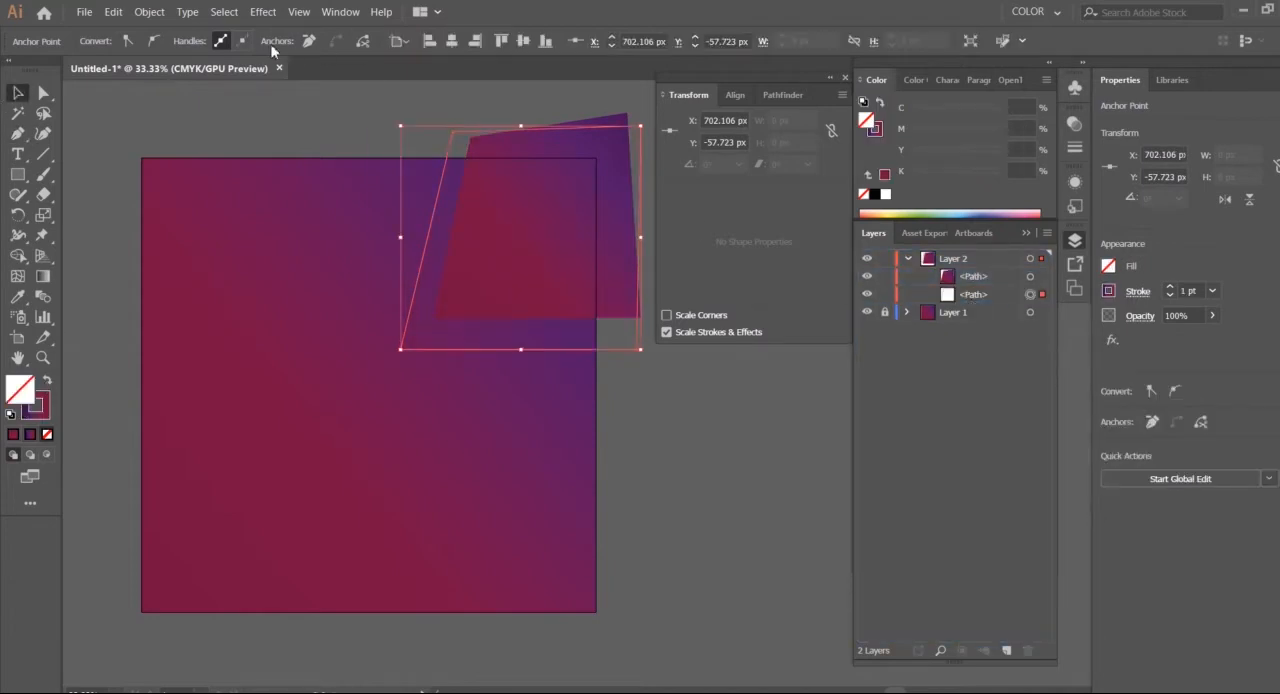
click(640, 352)
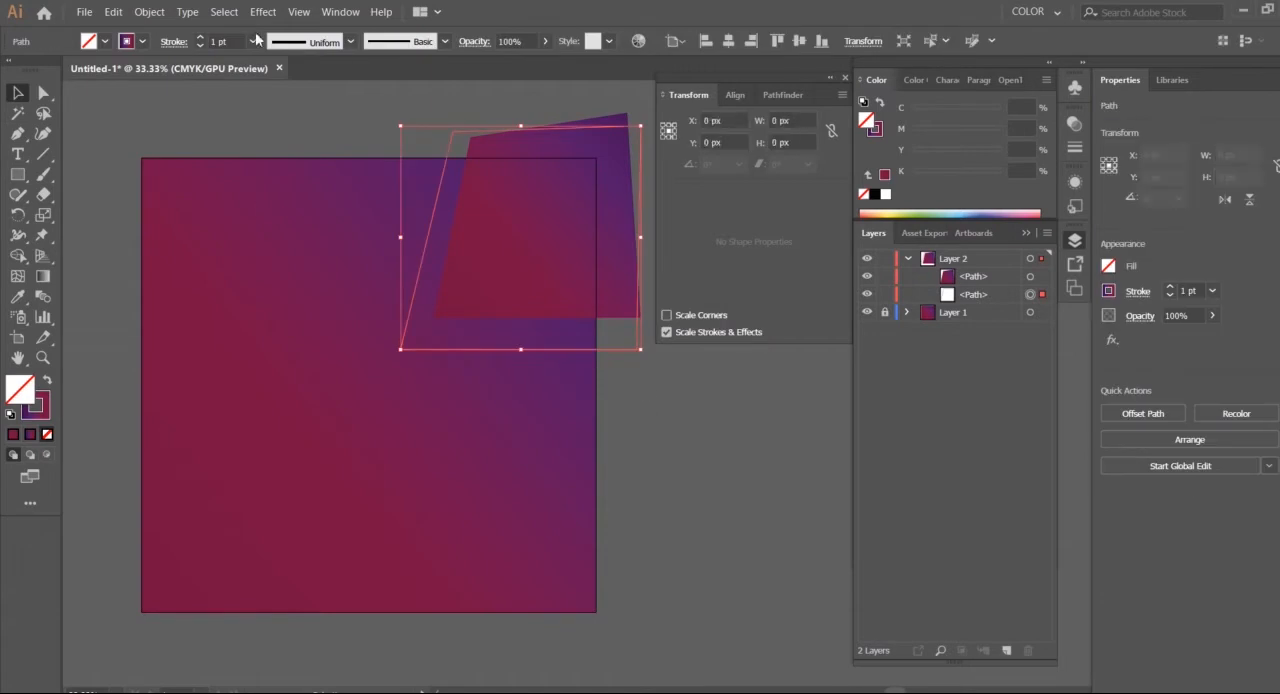
click(199, 38)
click(199, 38)
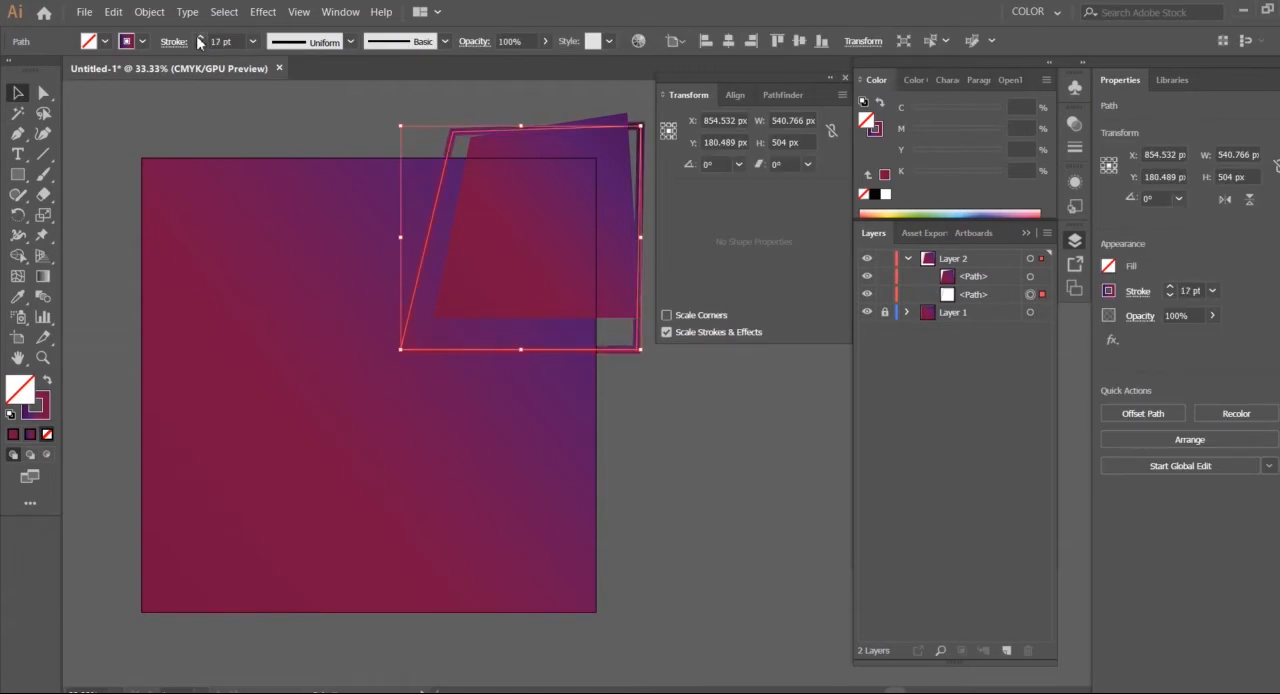
click(701, 468)
click(201, 46)
click(201, 46)
Swap the smaller shape's gradient fill to its stroke and set both outlines to 10 pt
click(590, 283)
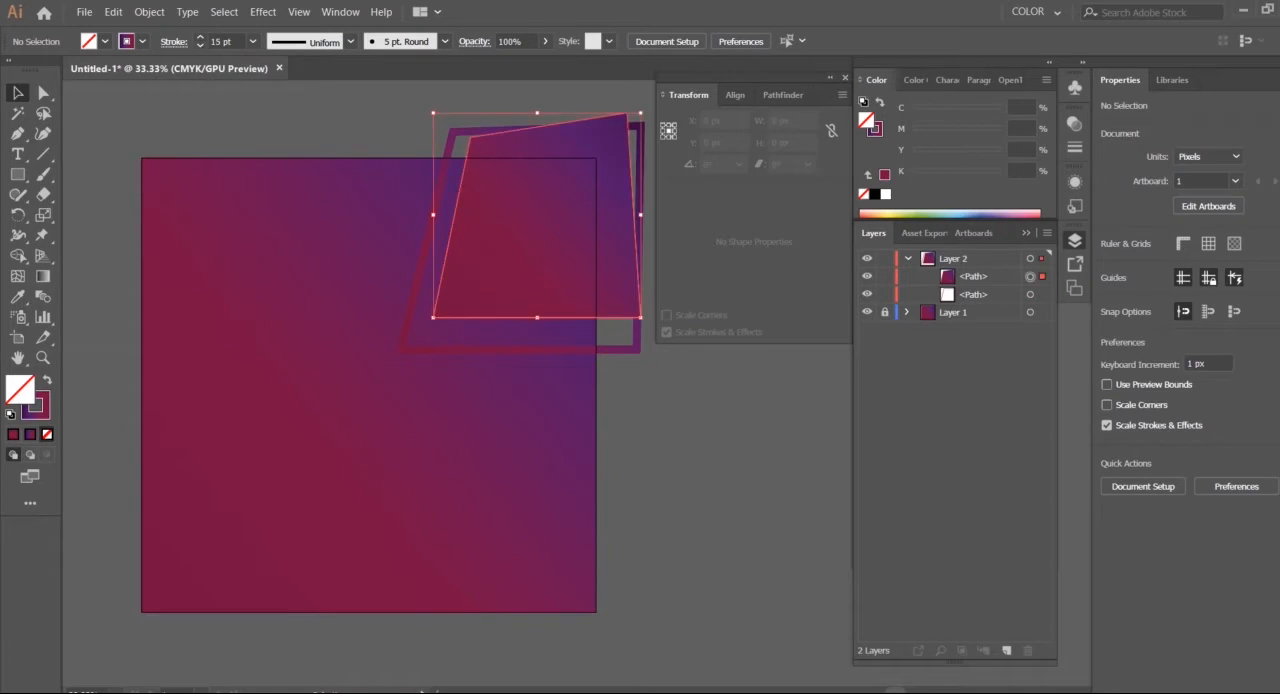
click(47, 380)
click(201, 37)
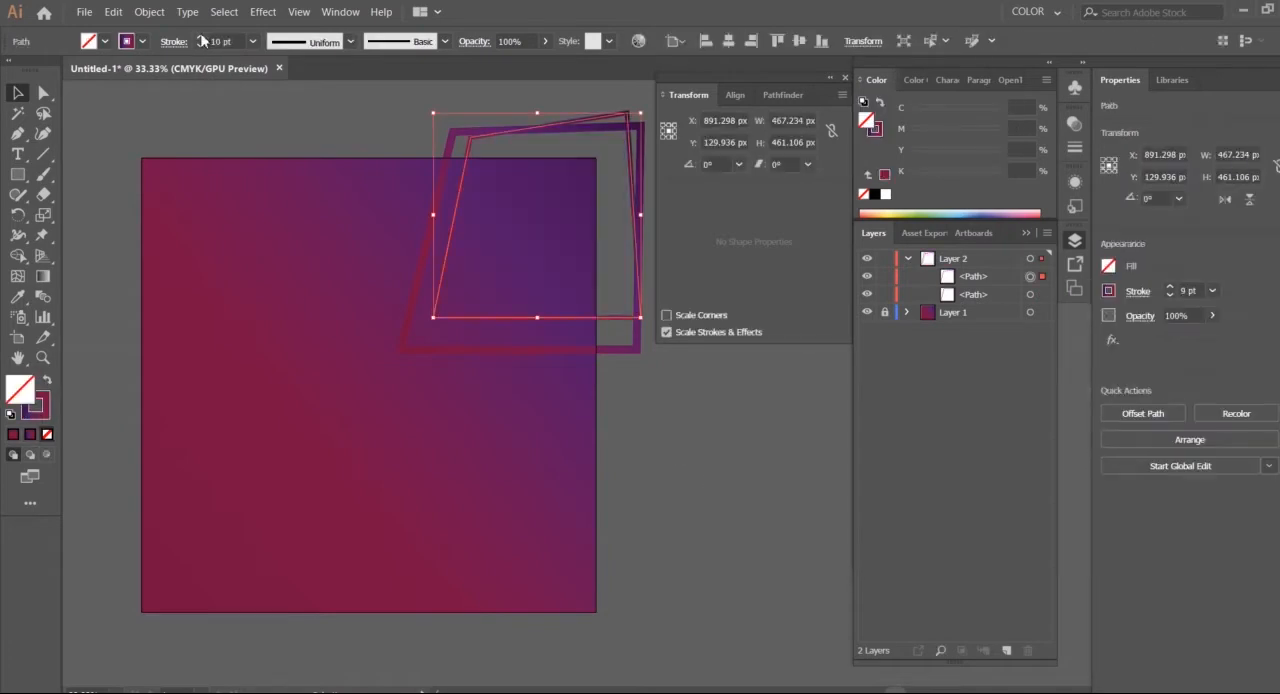
click(712, 418)
click(624, 350)
click(200, 46)
click(200, 46)
click(200, 46)
click(713, 420)
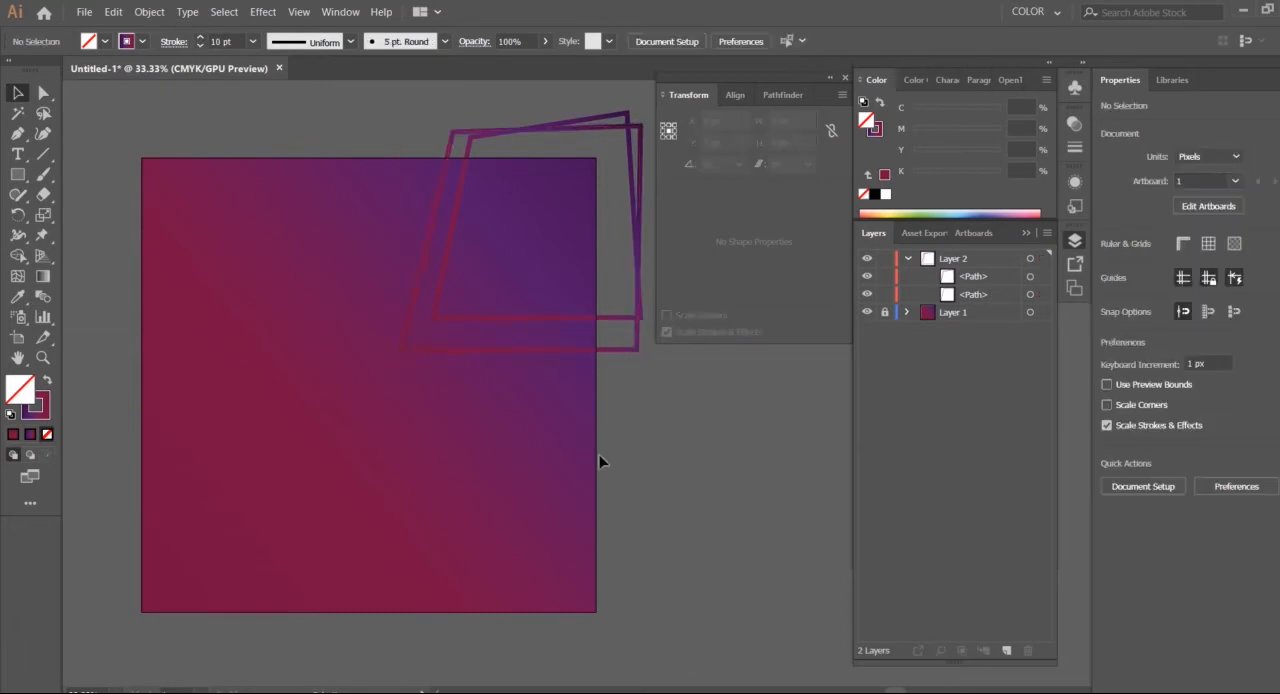
Shift the larger outline about 12 px left and set its stroke gradient angle to 135°
drag(453, 132, 447, 132)
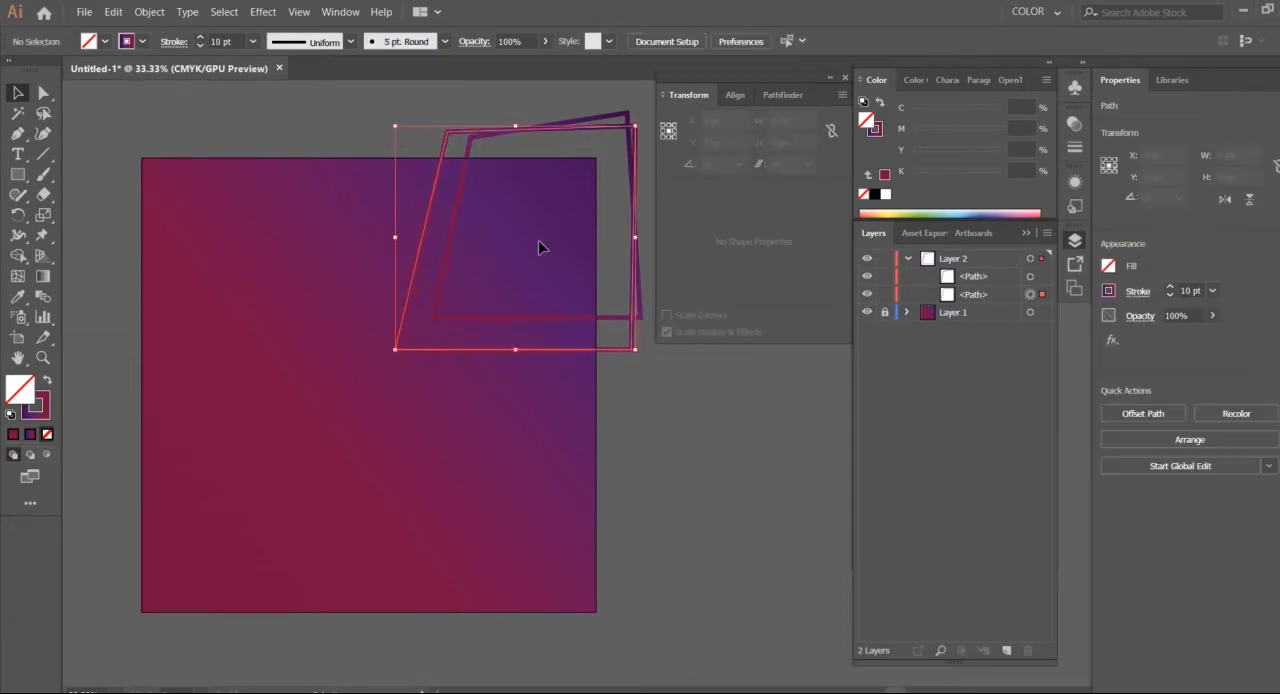
click(47, 412)
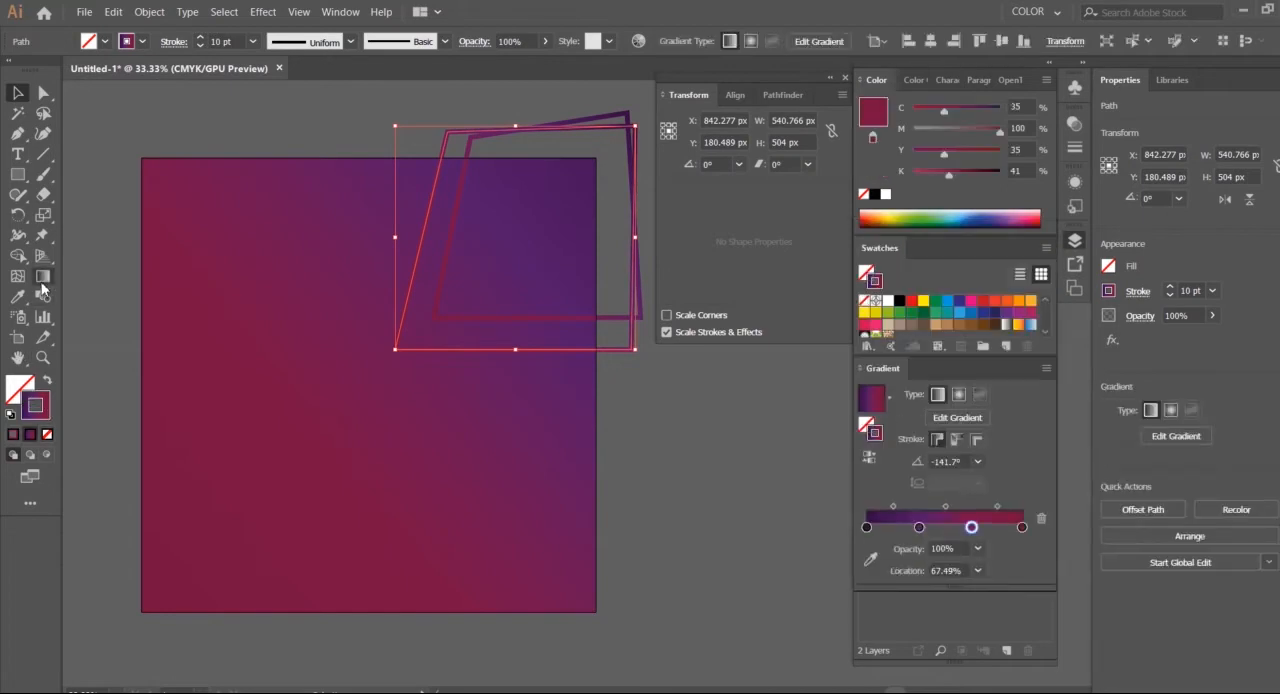
click(43, 277)
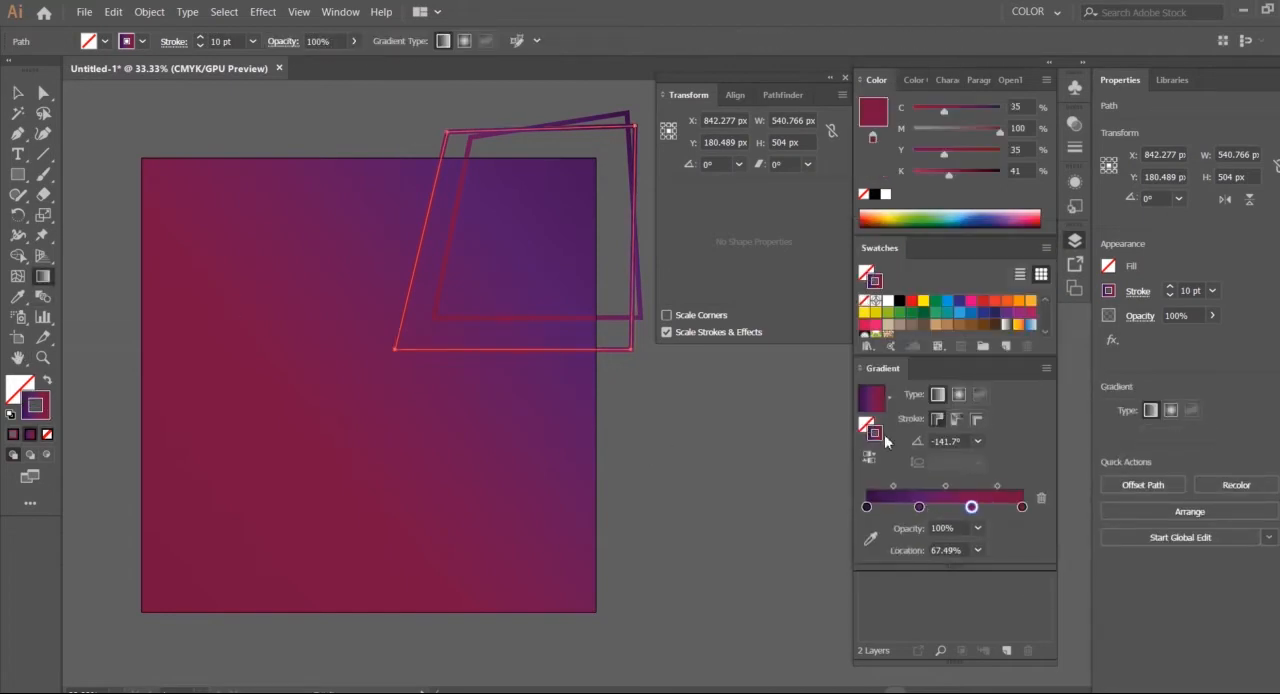
click(978, 441)
click(995, 390)
click(977, 441)
click(979, 175)
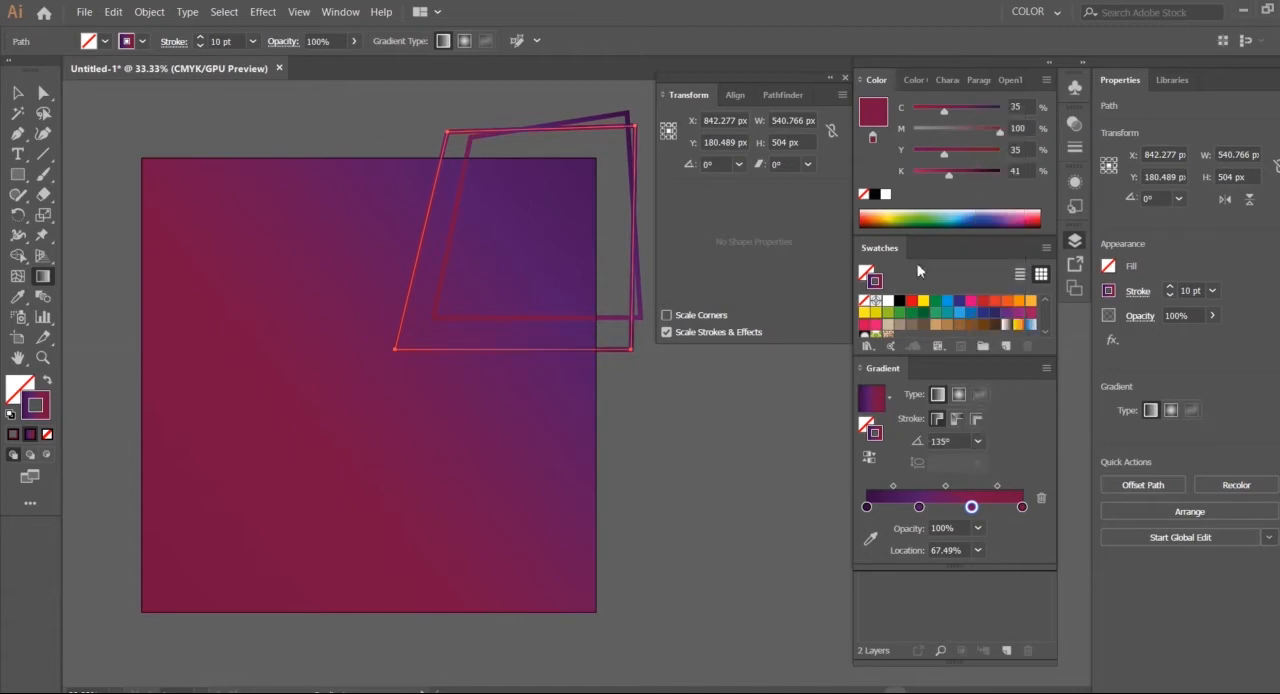
Set the smaller outline's stroke gradient angle to 150°
click(18, 94)
click(641, 323)
click(622, 319)
click(977, 461)
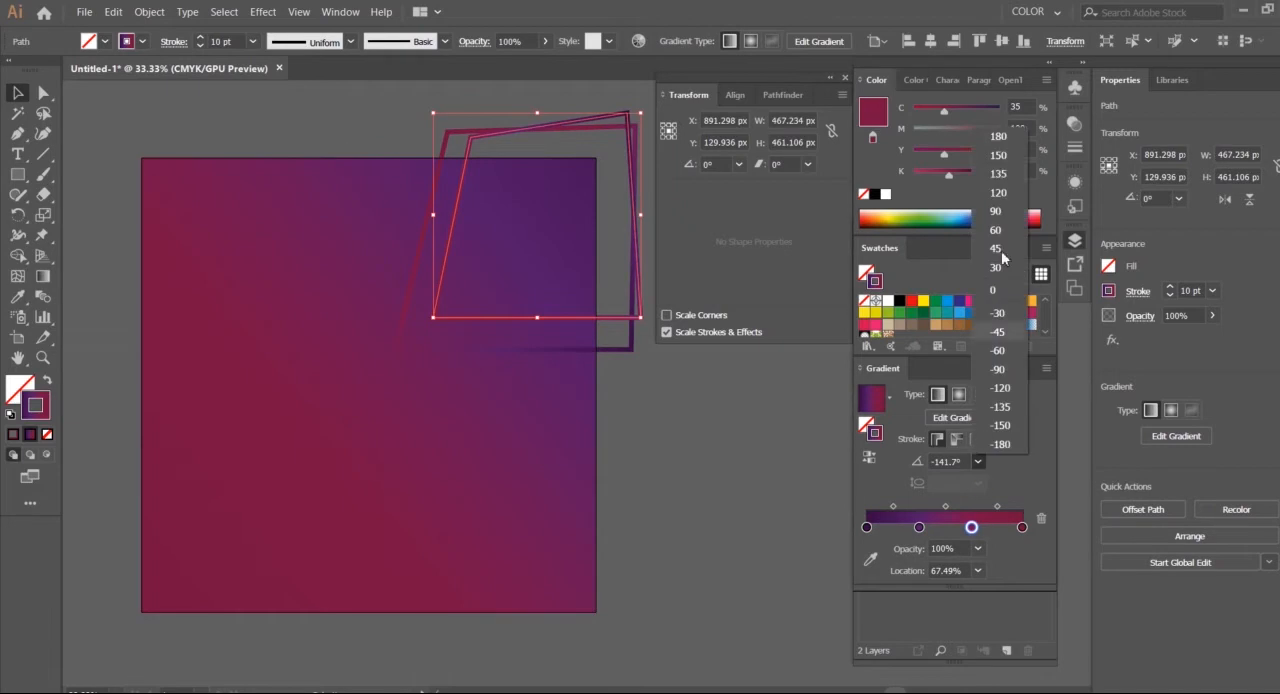
click(998, 155)
click(671, 433)
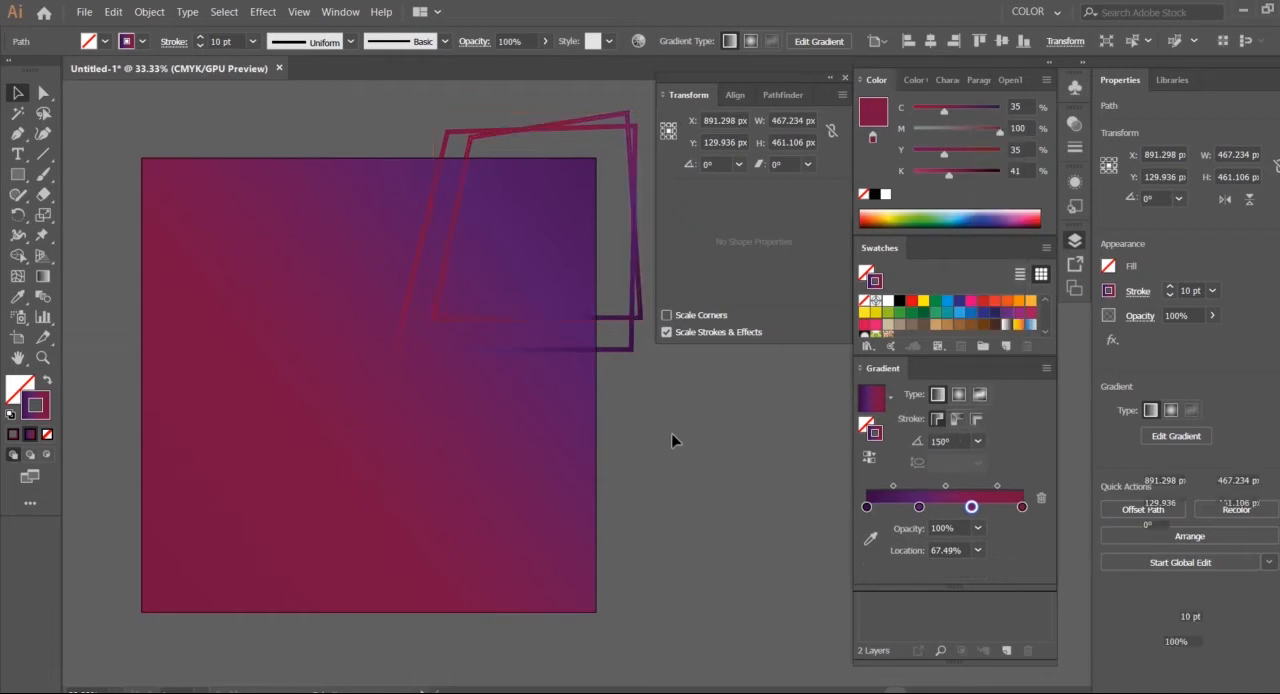
Reverse the stroke gradients of both the smaller and the larger outlines
click(595, 319)
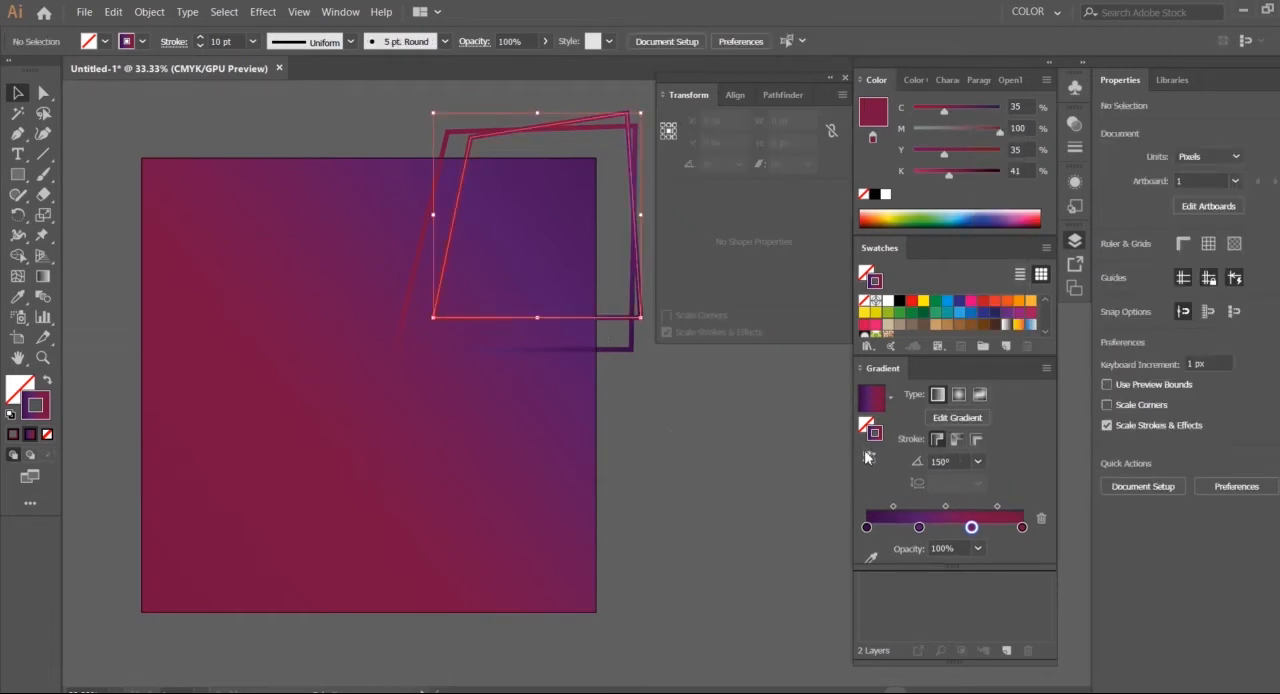
click(869, 473)
click(686, 420)
click(620, 352)
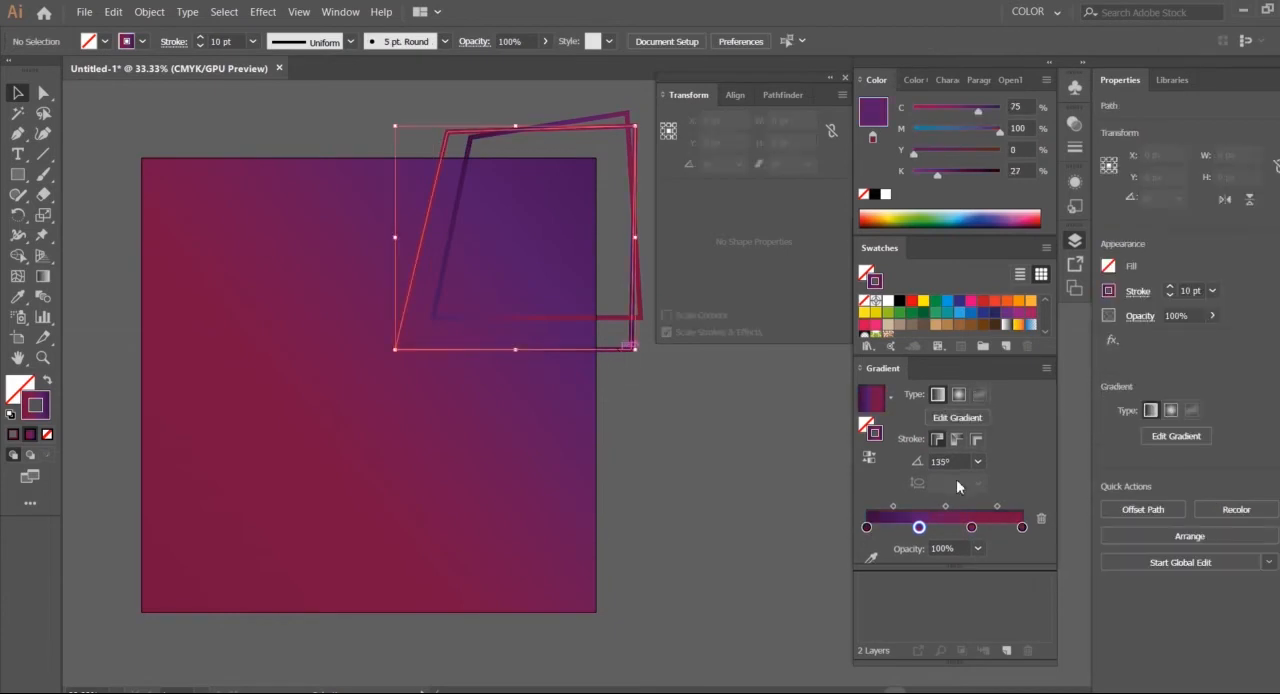
click(713, 460)
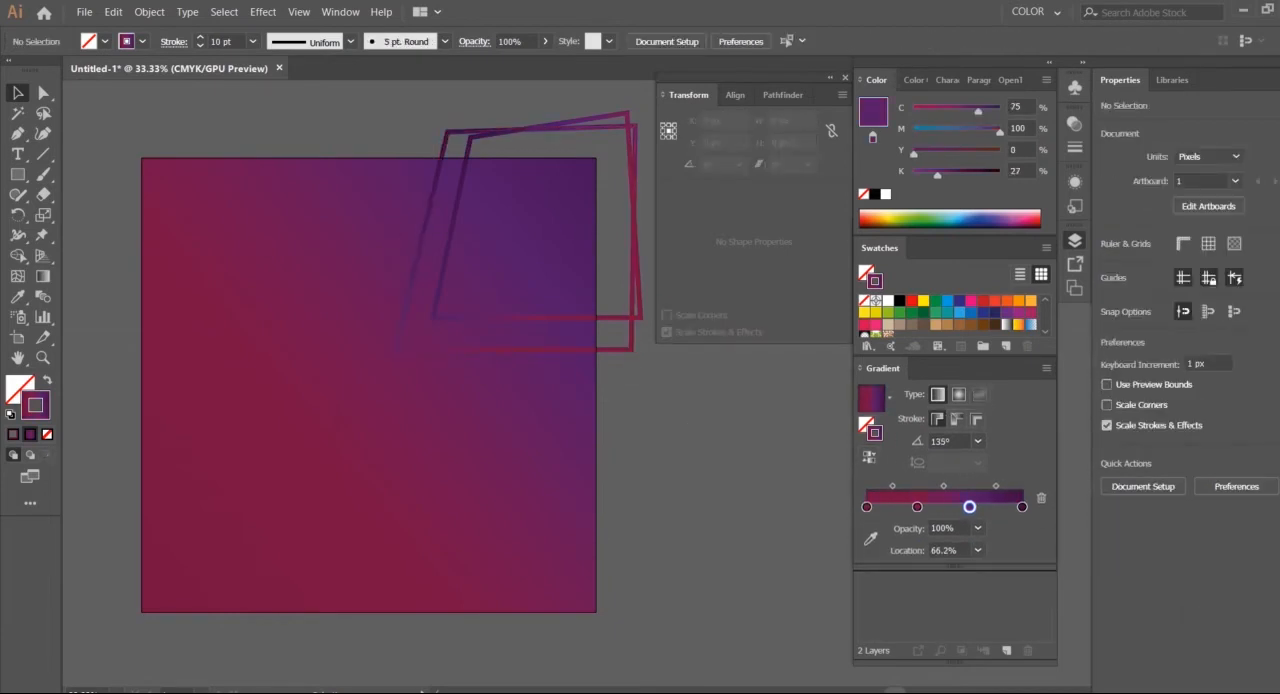
Draw a closed four-sided outline across the artboard's left edge with the Pen tool, keeping the 10 pt gradient stroke
click(17, 133)
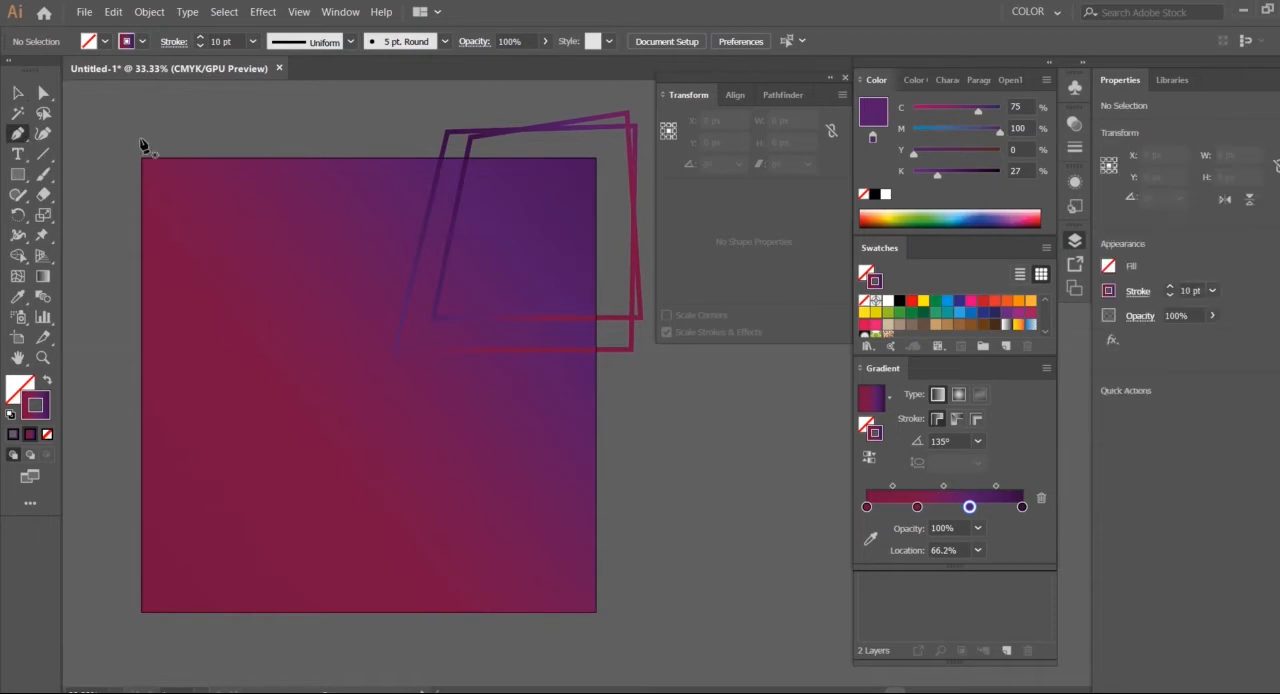
click(115, 288)
click(320, 200)
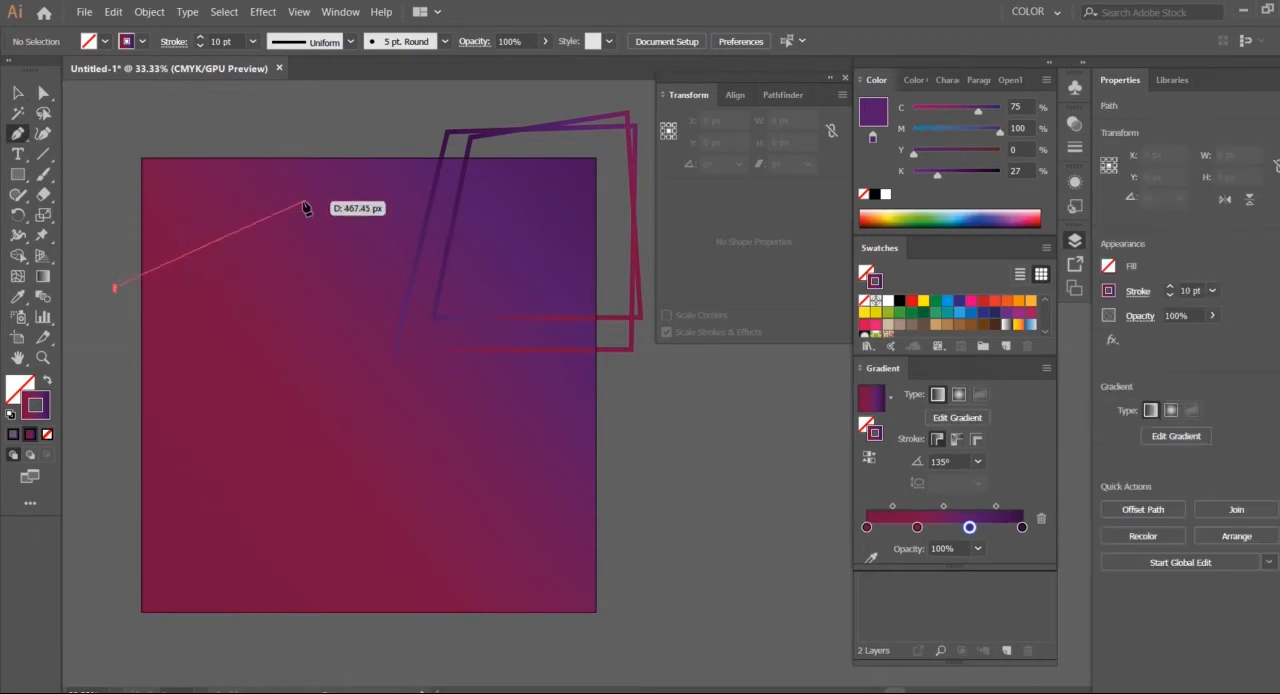
click(368, 413)
click(102, 448)
click(115, 288)
Draw a second, tilted four-sided outline overlapping the one on the artboard's left edge
click(124, 361)
click(221, 206)
click(384, 284)
click(225, 493)
click(124, 361)
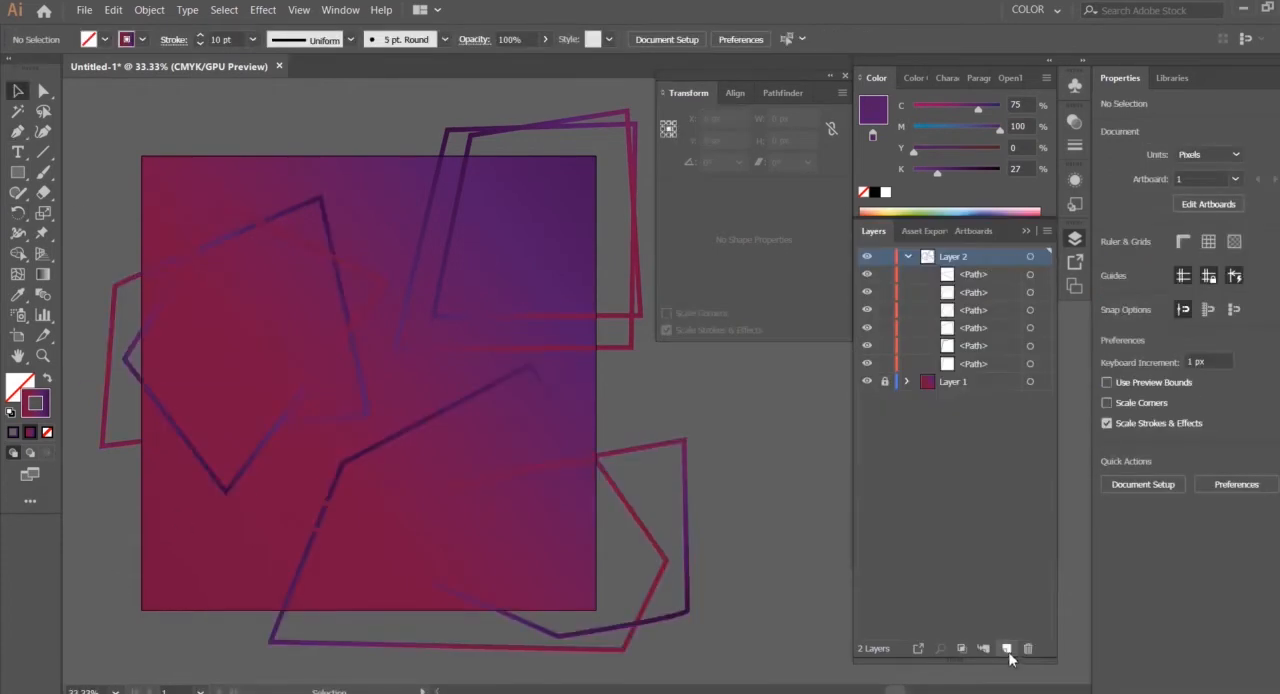
Add a new layer above Layer 2, collapse Layer 2 and lock it
click(1006, 650)
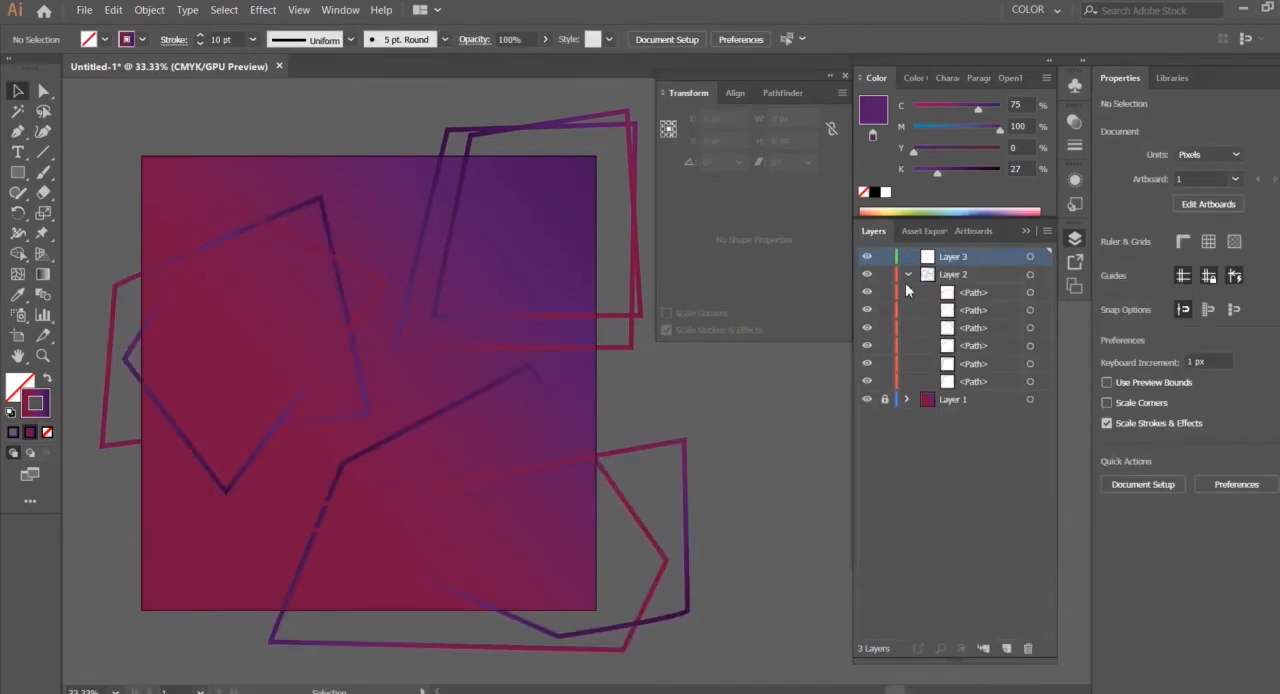
click(906, 276)
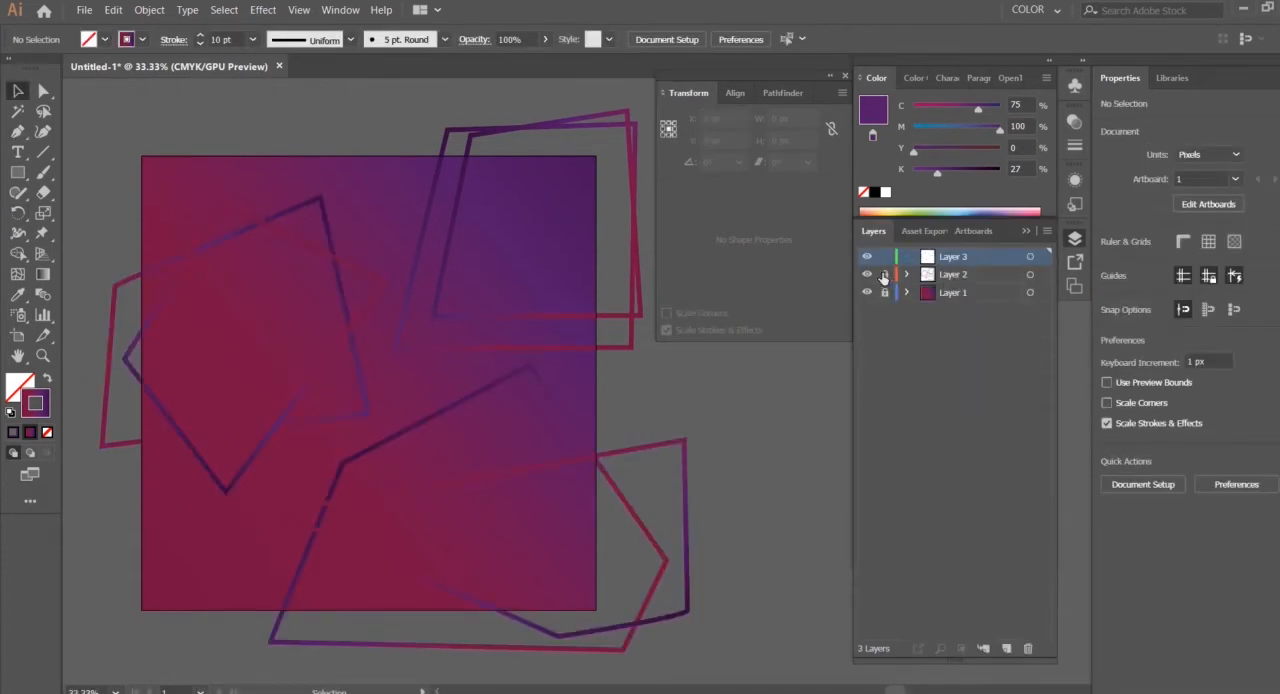
Draw a closed triangle about 115 px wide and 117 px high against the artboard's left edge, near its upper-left corner
click(16, 131)
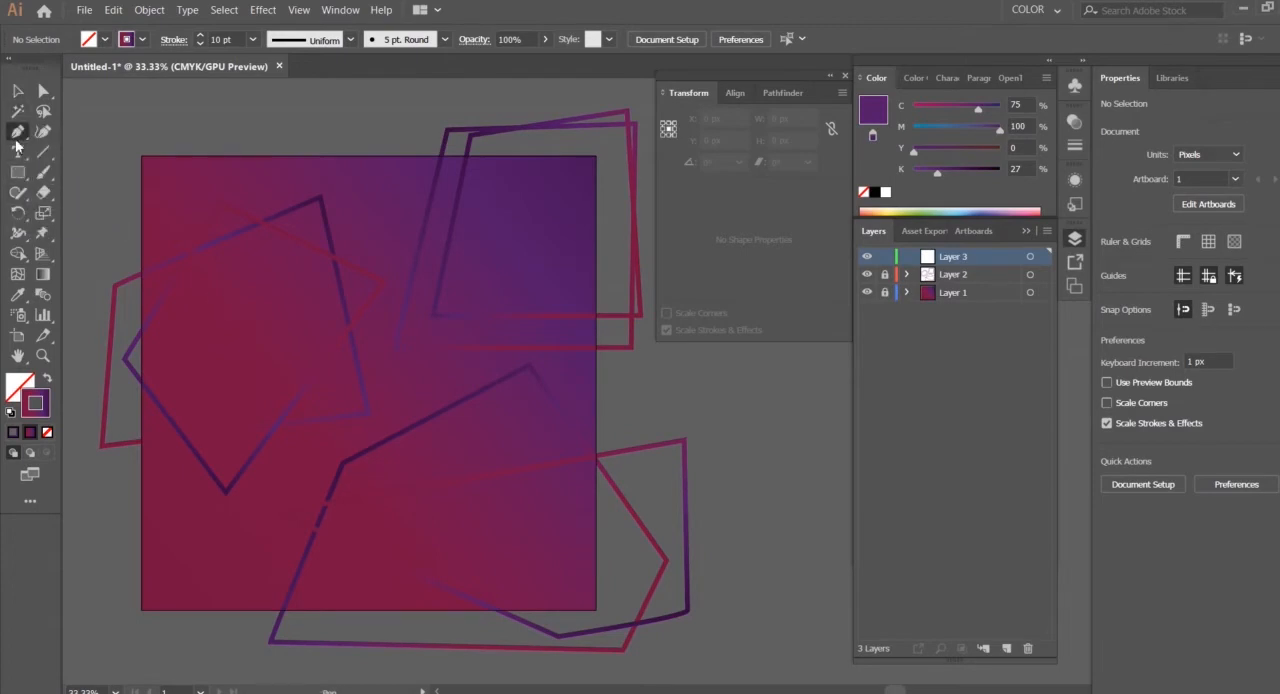
click(191, 212)
click(141, 251)
click(202, 284)
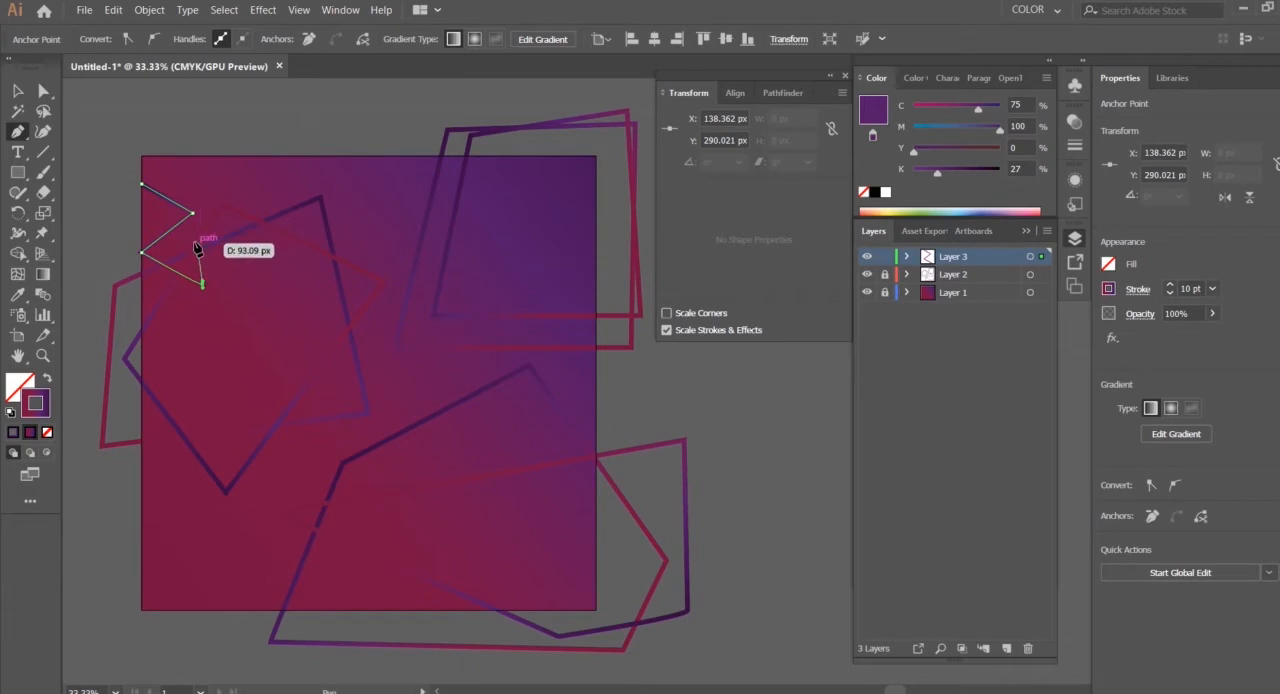
key(ctrl+z)
key(ctrl+z)
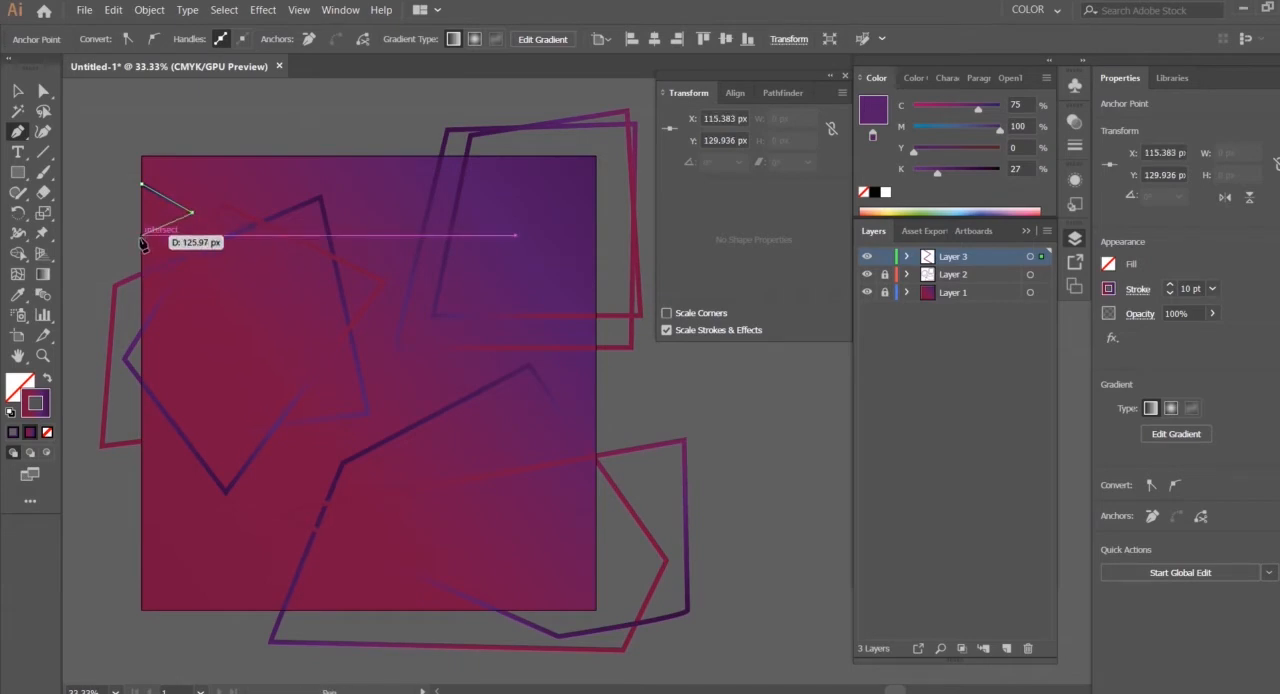
click(141, 236)
click(141, 184)
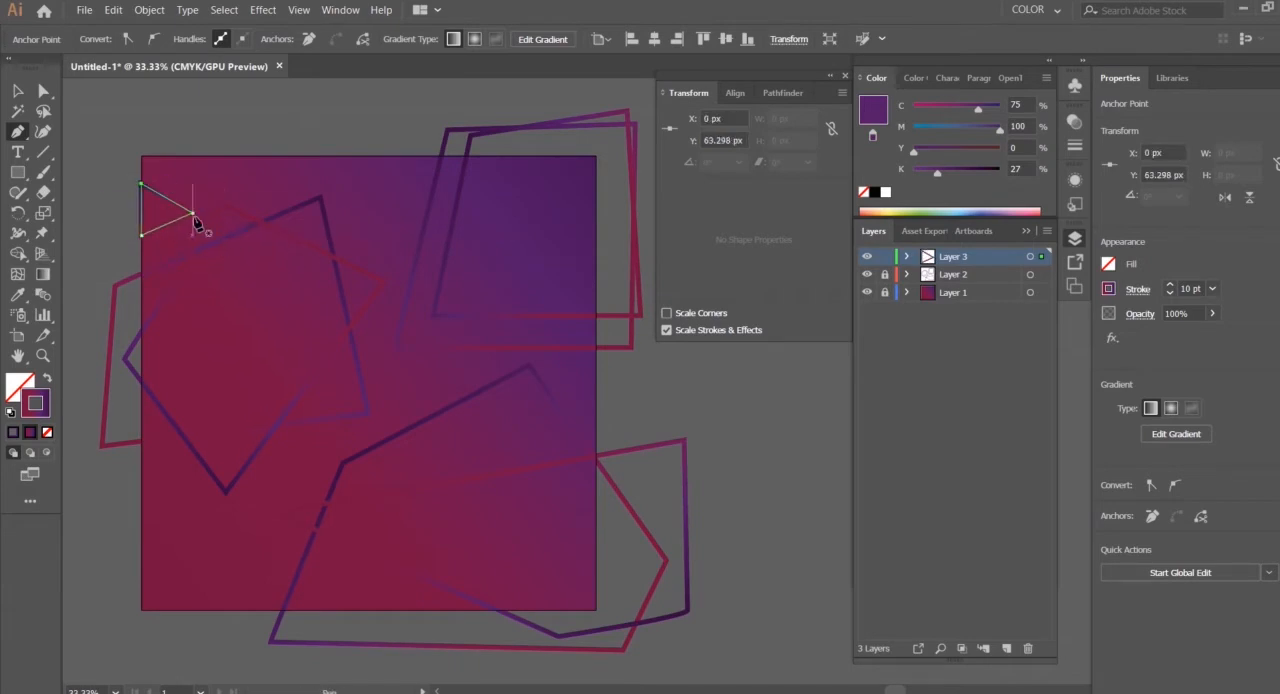
Duplicate the triangle, rotate the copy about 113° and place it below and beside the original's inner tip
click(17, 90)
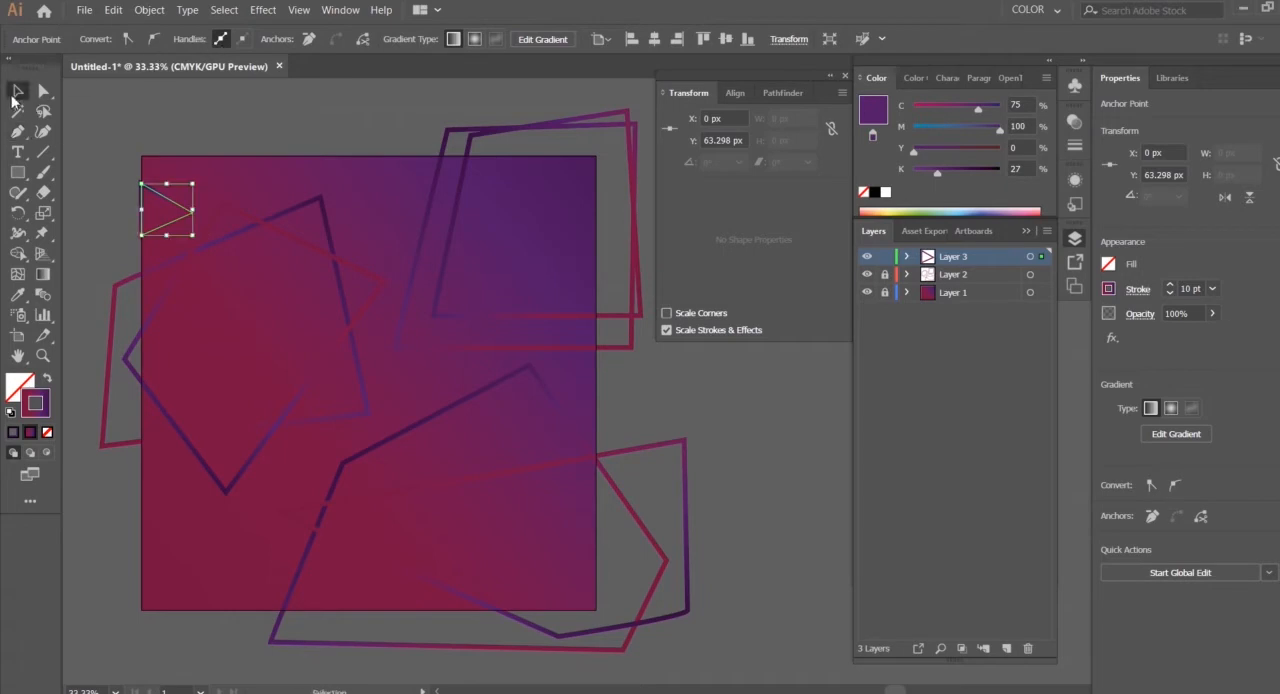
click(269, 124)
click(183, 210)
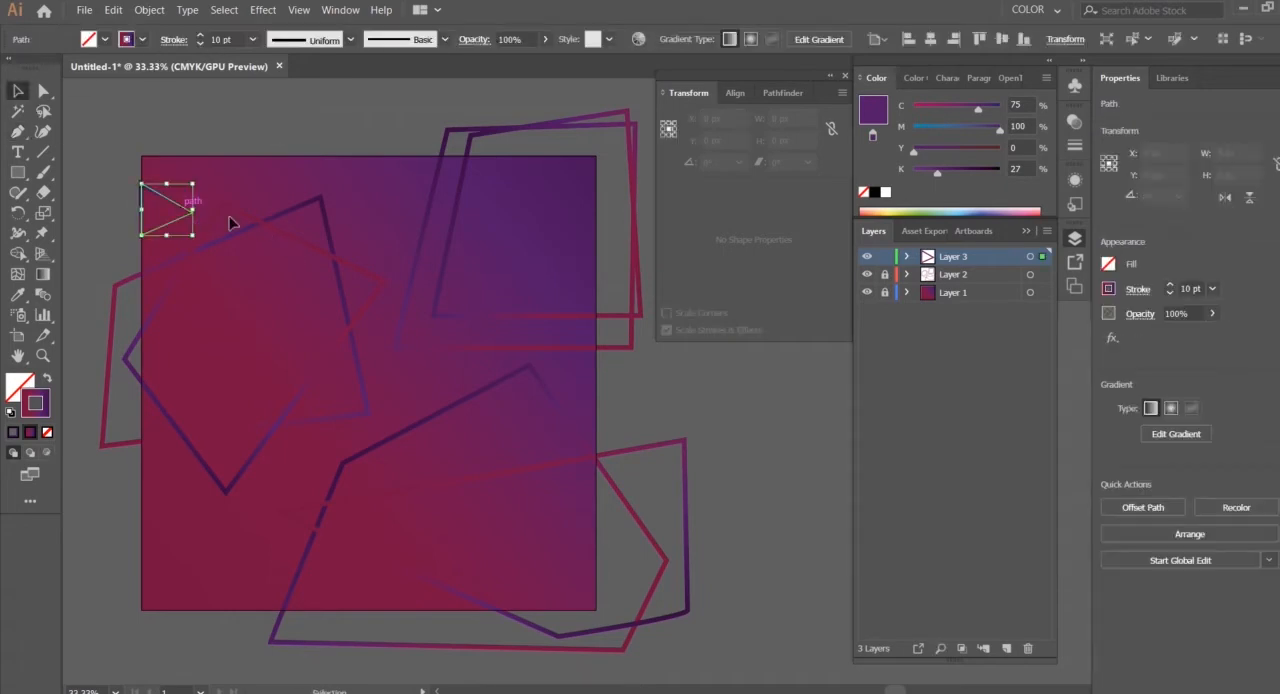
key(a)
key(ctrl+c)
key(ctrl+v)
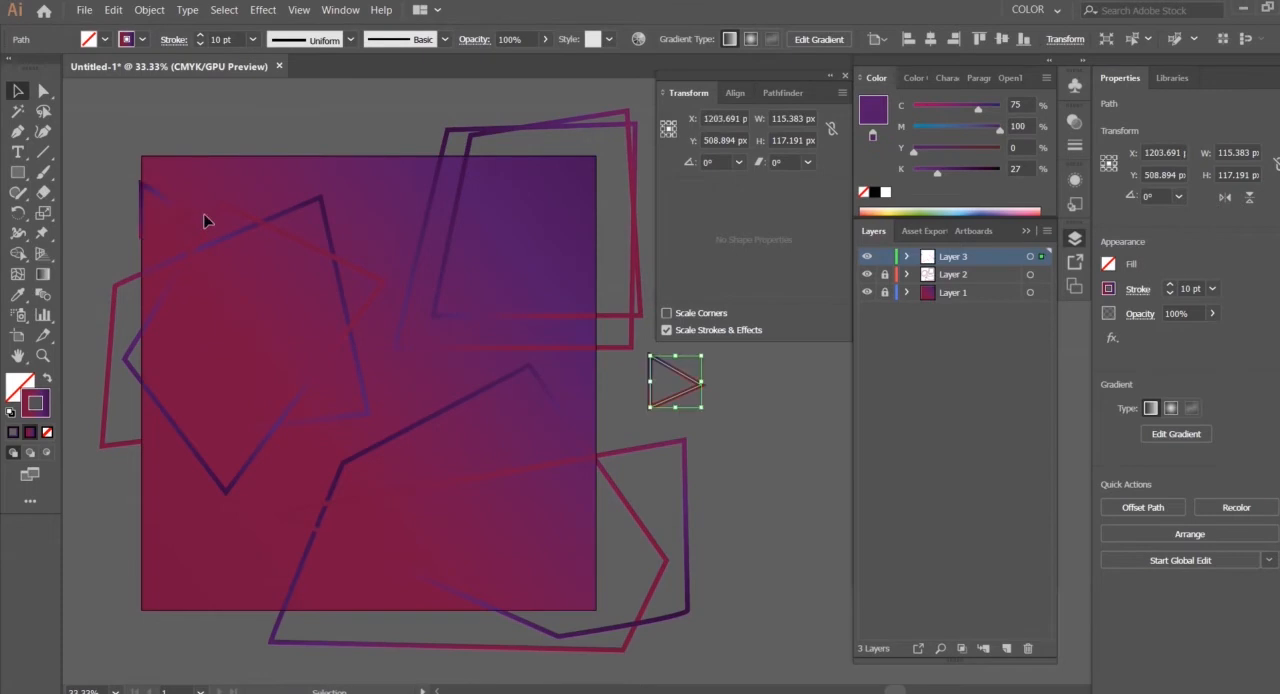
drag(697, 400, 251, 249)
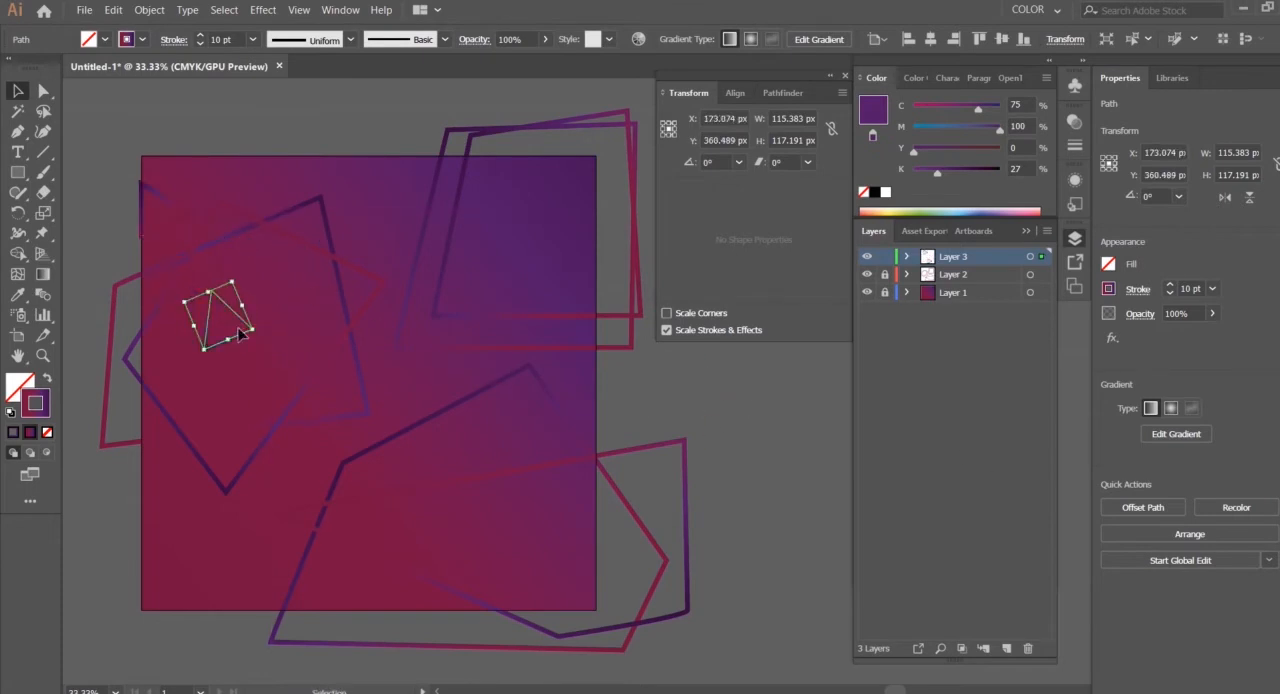
drag(241, 322, 229, 255)
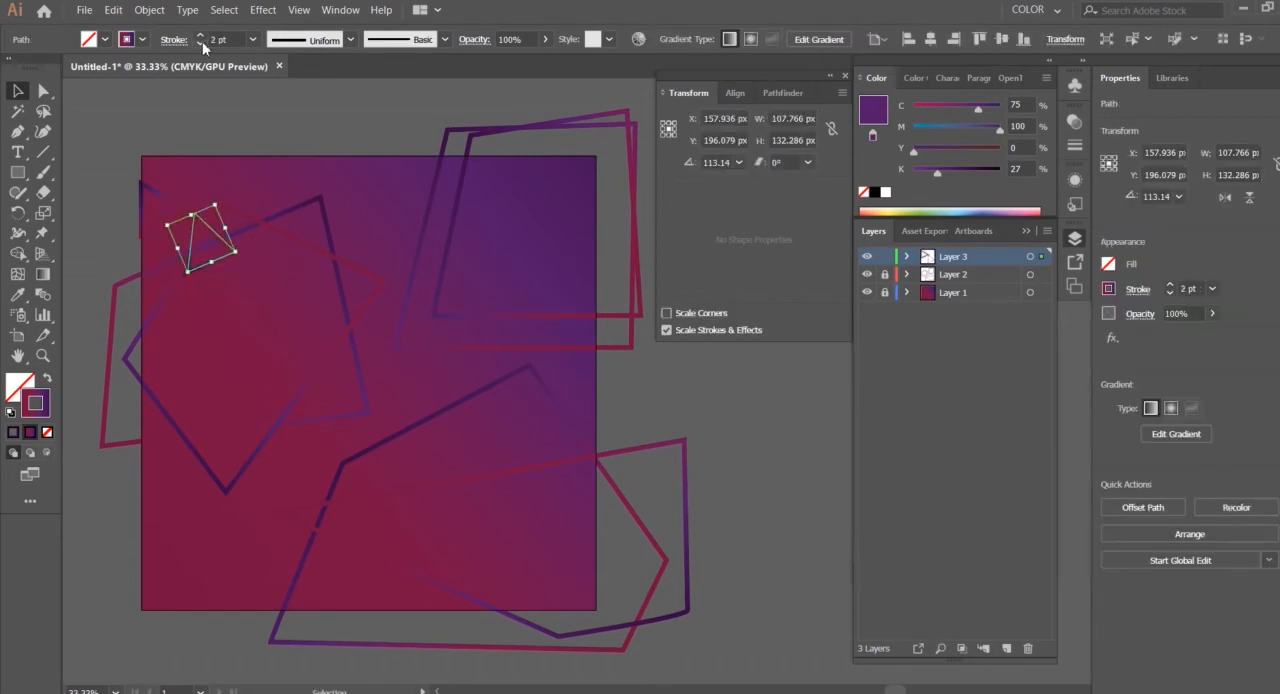
Set both triangles' strokes to 2 pt and colour them with the 60% black grey swatch
click(165, 197)
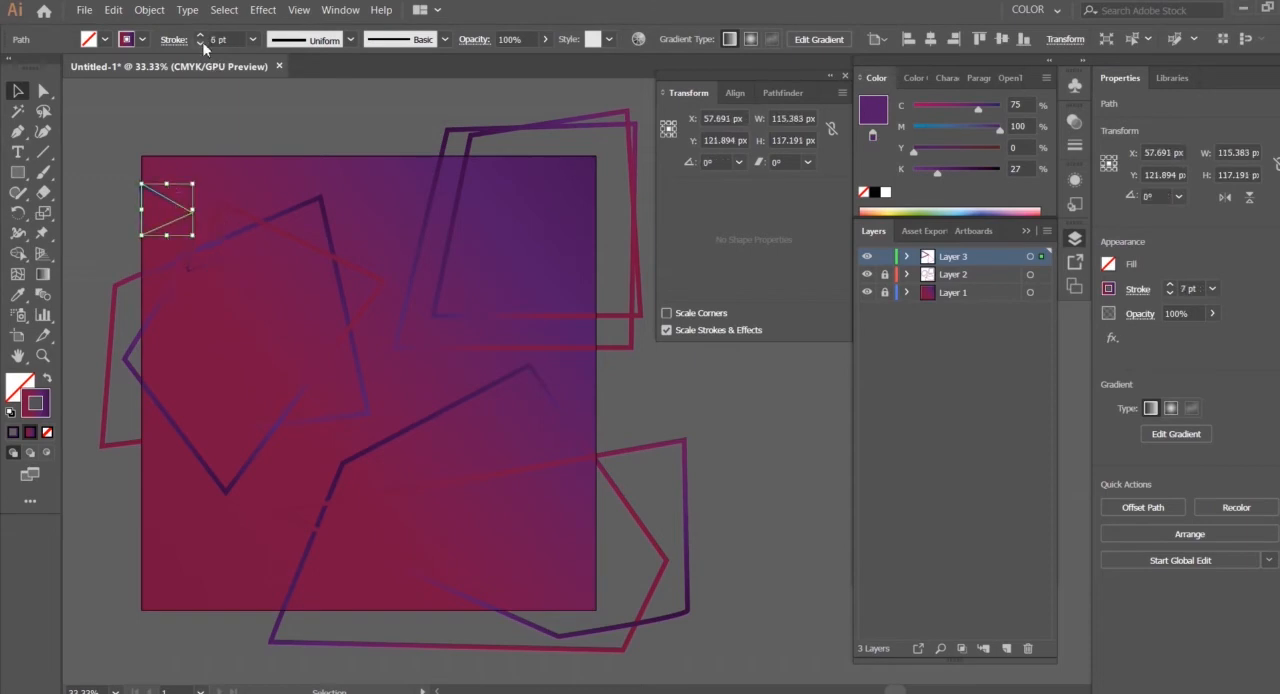
shift+click(210, 252)
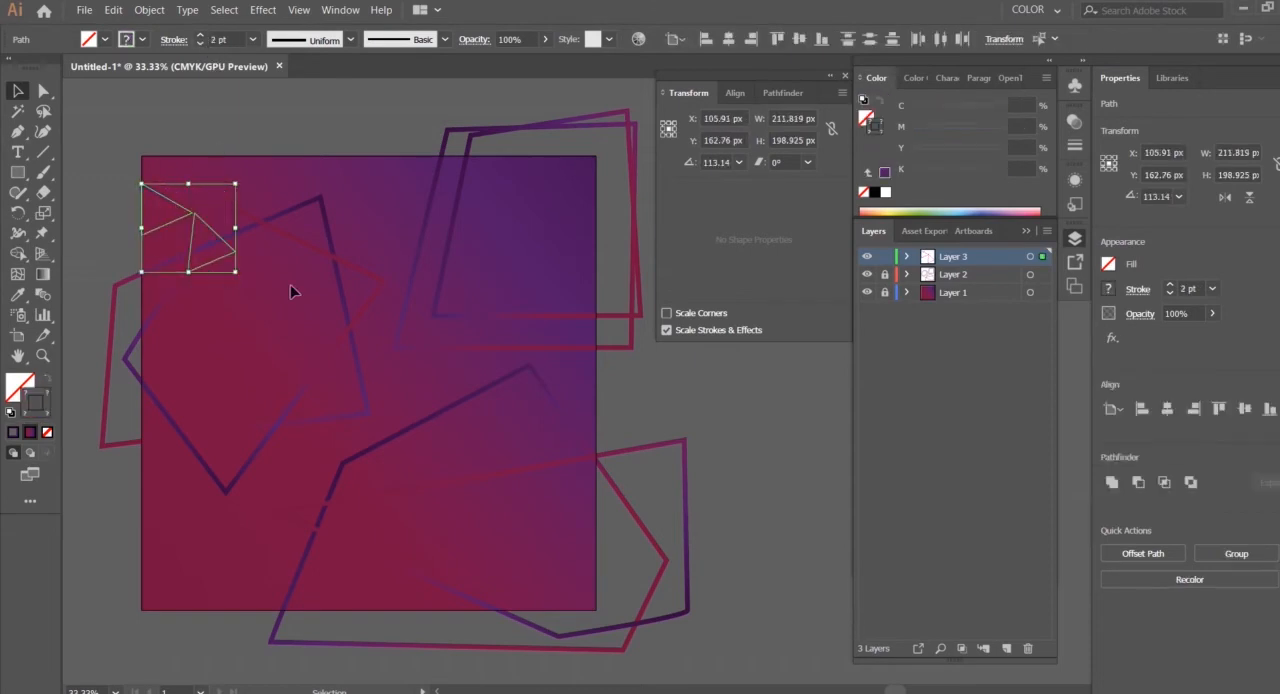
click(944, 191)
scroll(911, 316, down, 3)
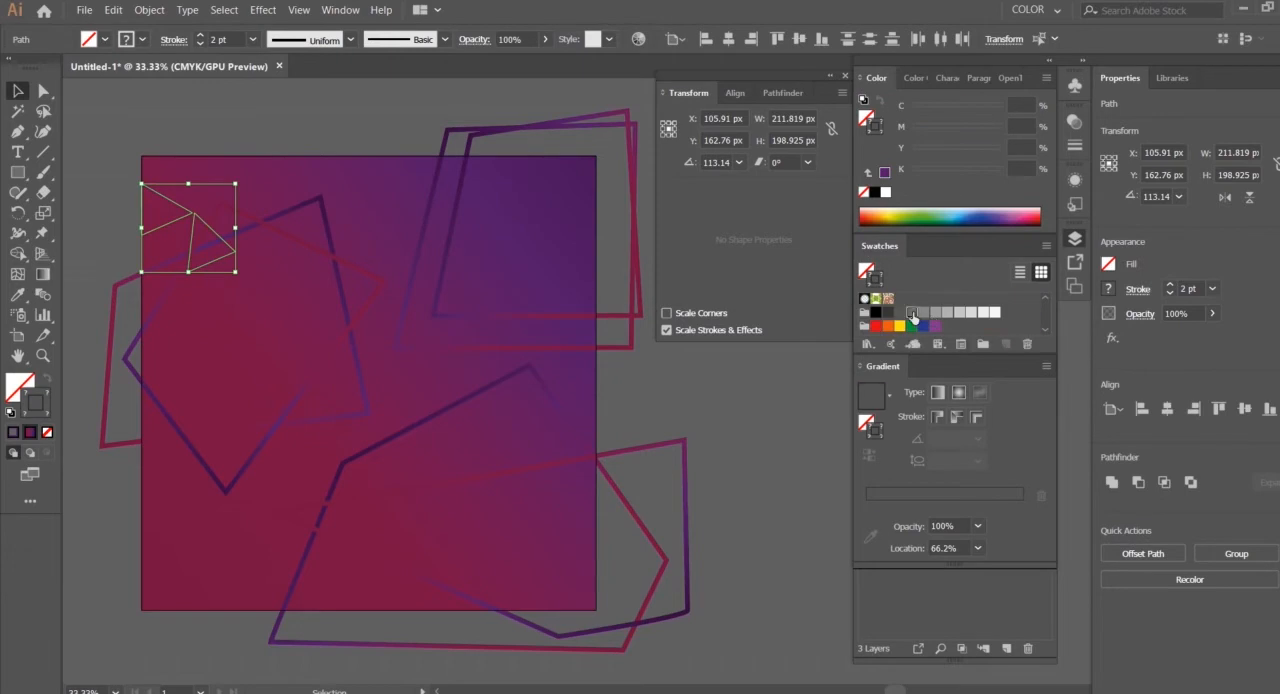
click(914, 314)
click(925, 313)
click(329, 117)
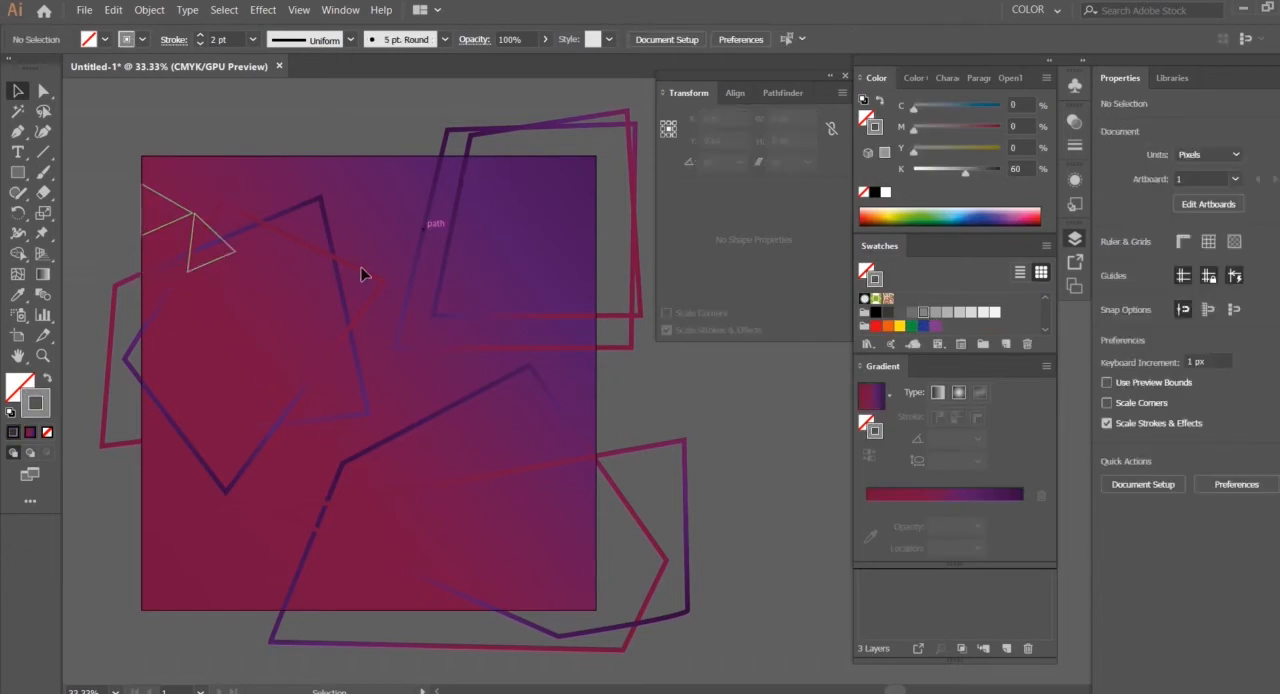
Shift the rotated triangle slightly so its upper corner meets the inner tip of the original triangle
click(202, 262)
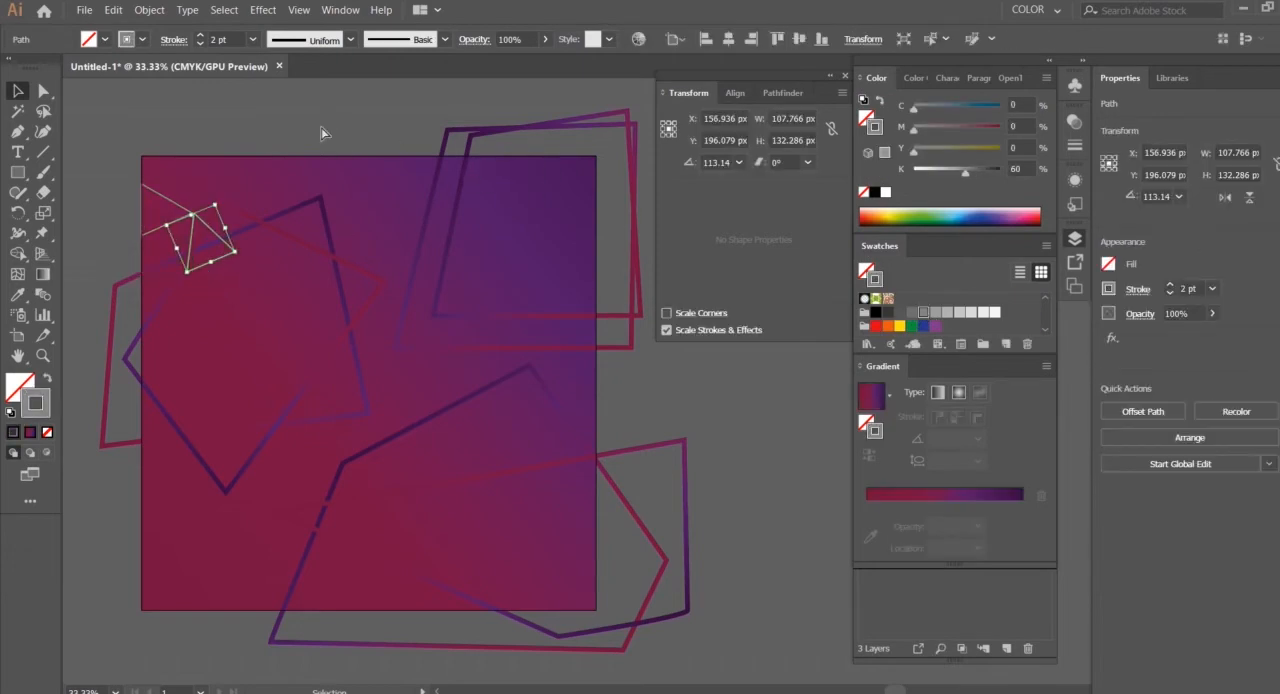
click(321, 128)
key(ctrl+plus)
key(ctrl+plus)
drag(326, 227, 423, 331)
click(381, 244)
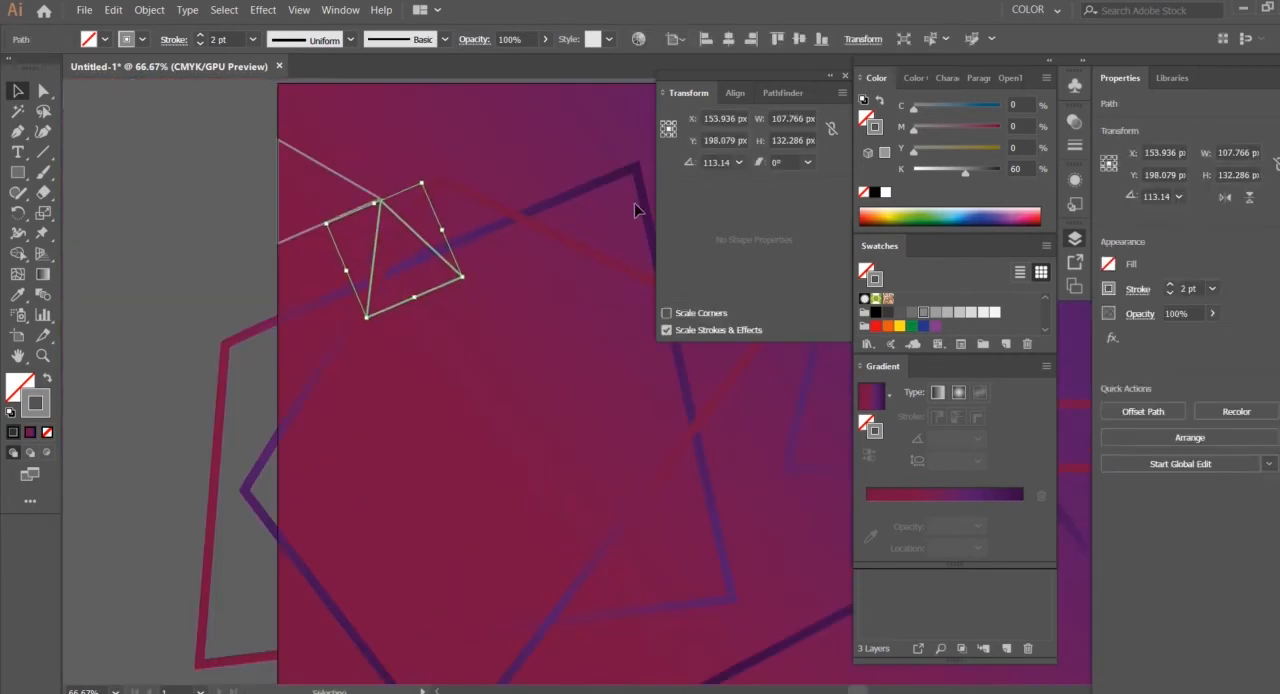
click(157, 186)
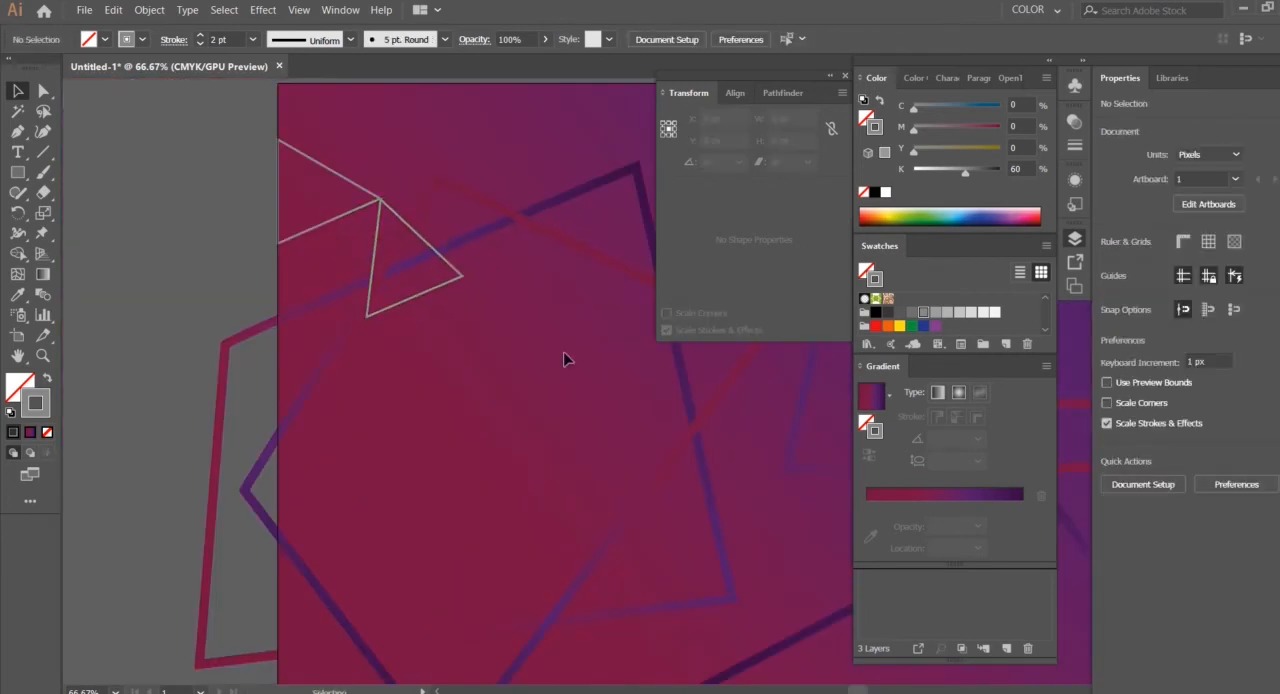
Draw a triangle from the shared tip to the artboard's top edge at X 97 px and the original triangle's upper edge corner
key(p)
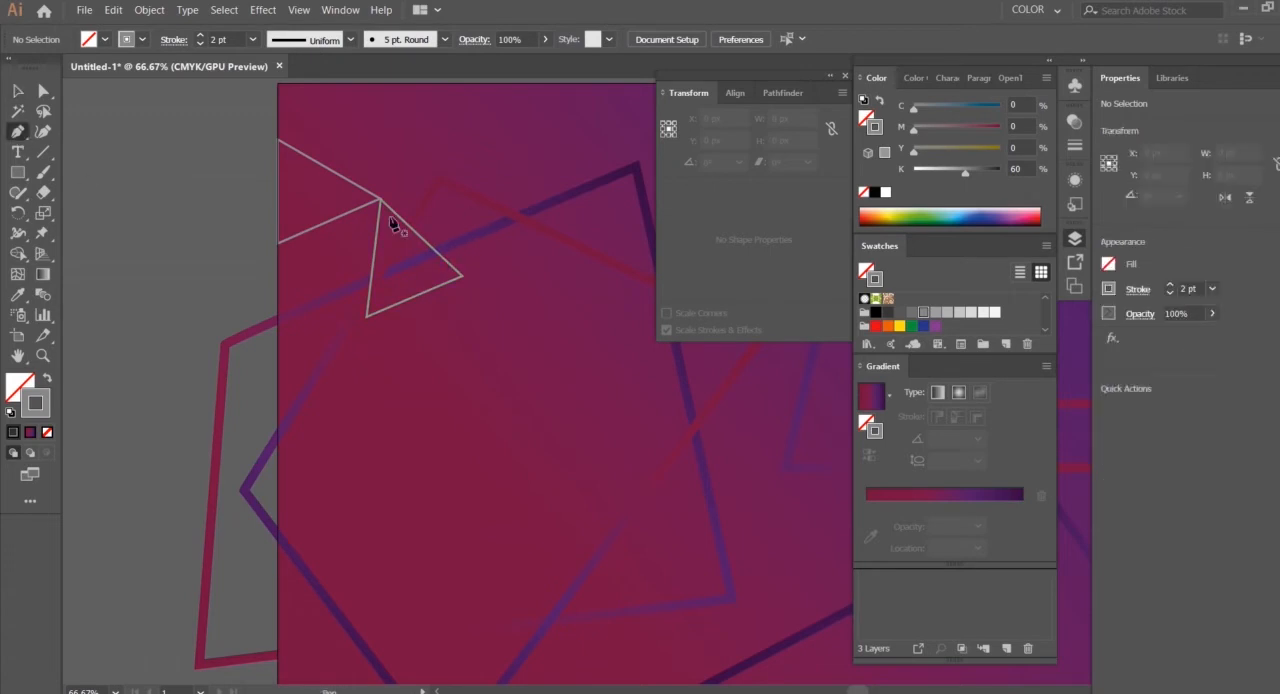
click(381, 200)
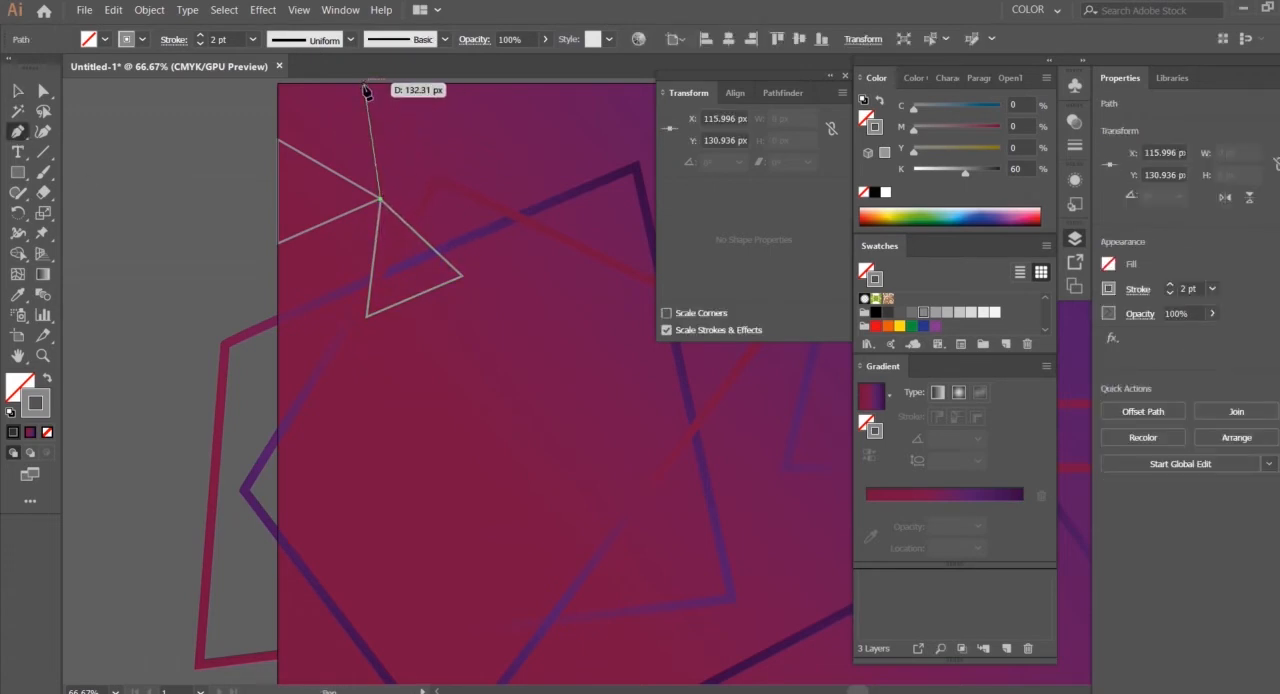
click(363, 84)
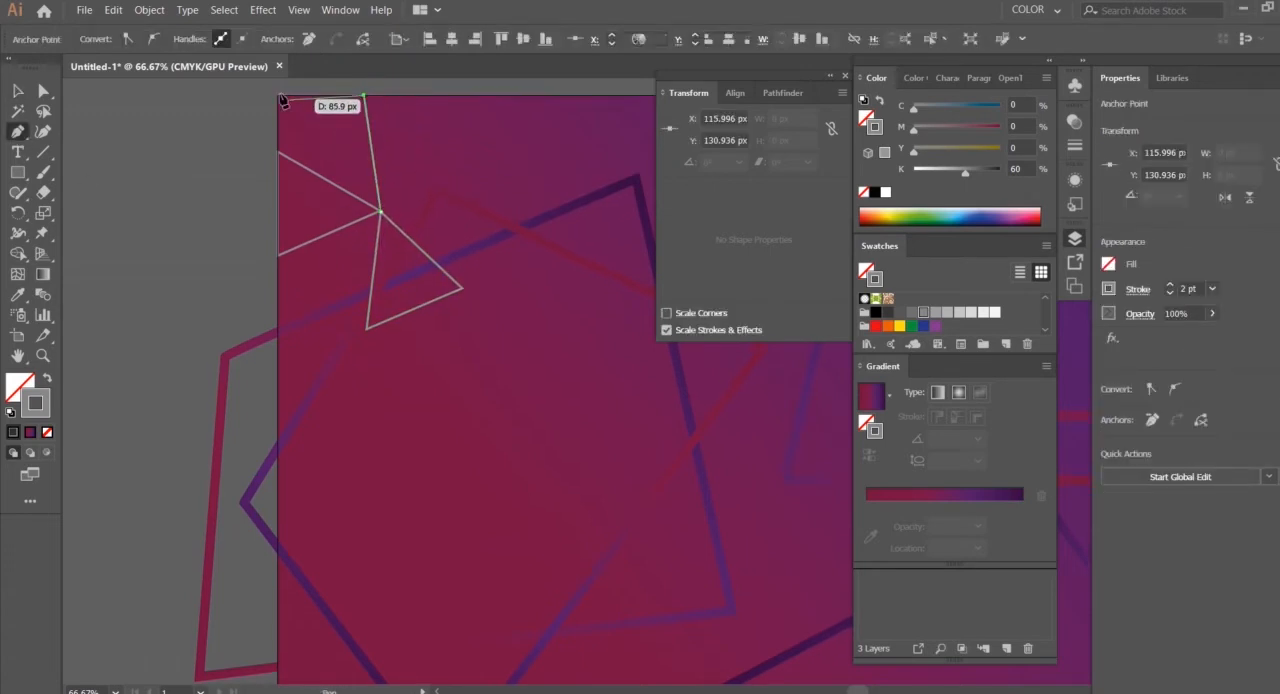
click(278, 152)
click(380, 211)
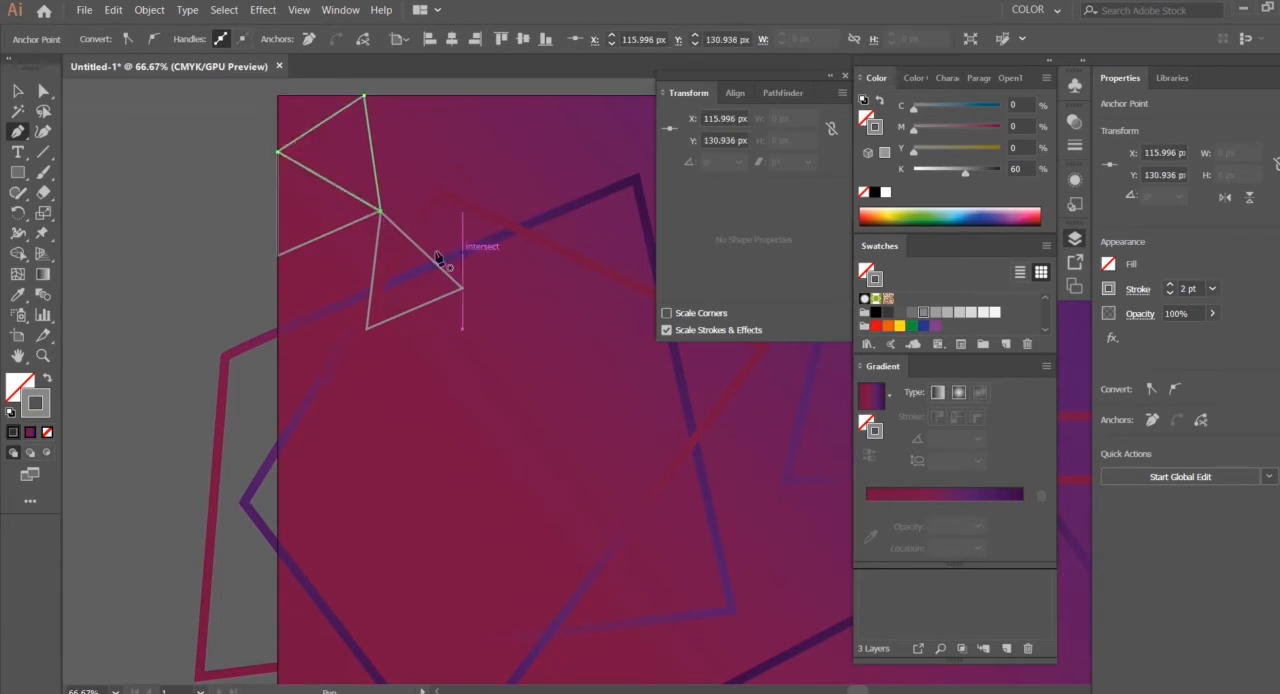
Draw a triangle filling the gap between the original triangle's lower edge corner, the shared tip and the rotated triangle's lower corner
click(278, 256)
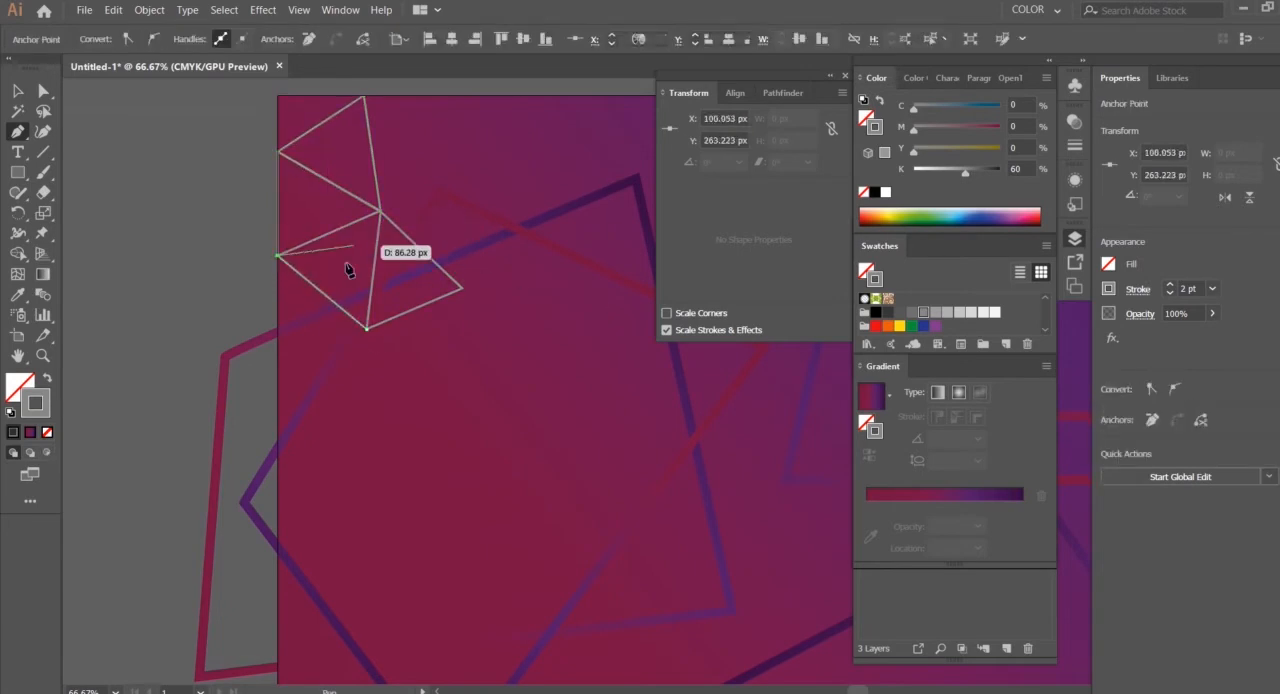
click(380, 212)
click(367, 328)
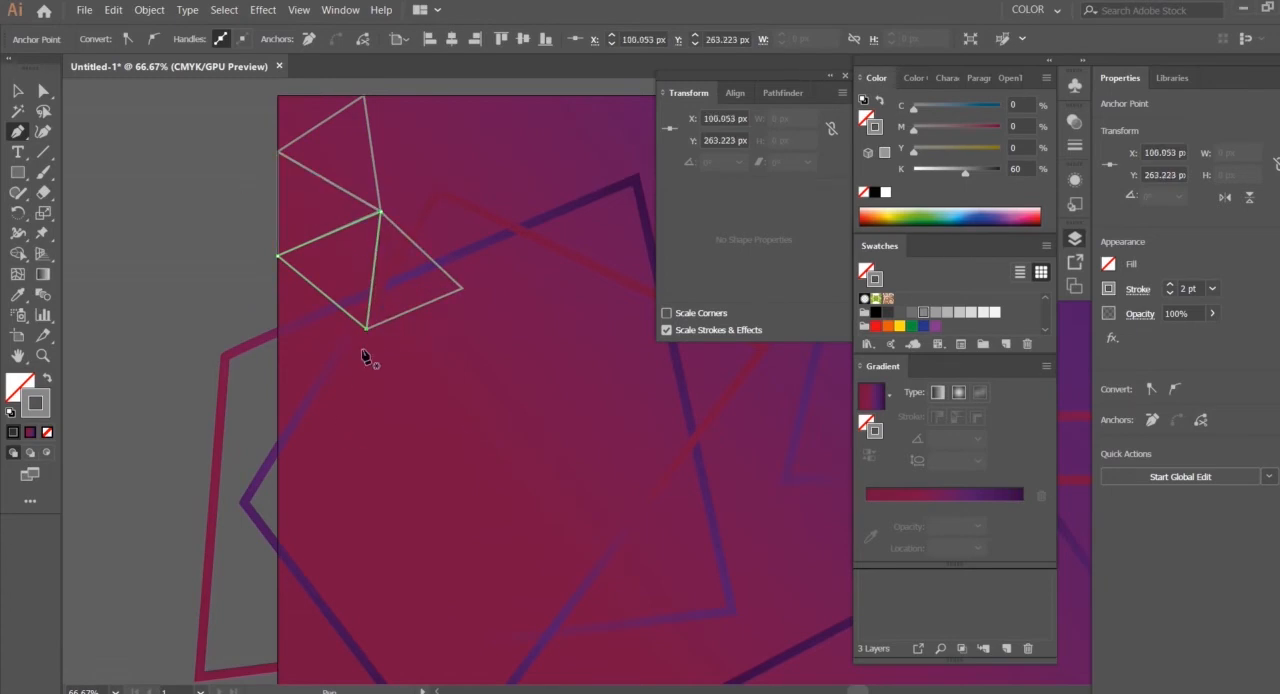
Draw a long narrow triangle from the rotated triangle's right corner, with two new corners above it
click(463, 289)
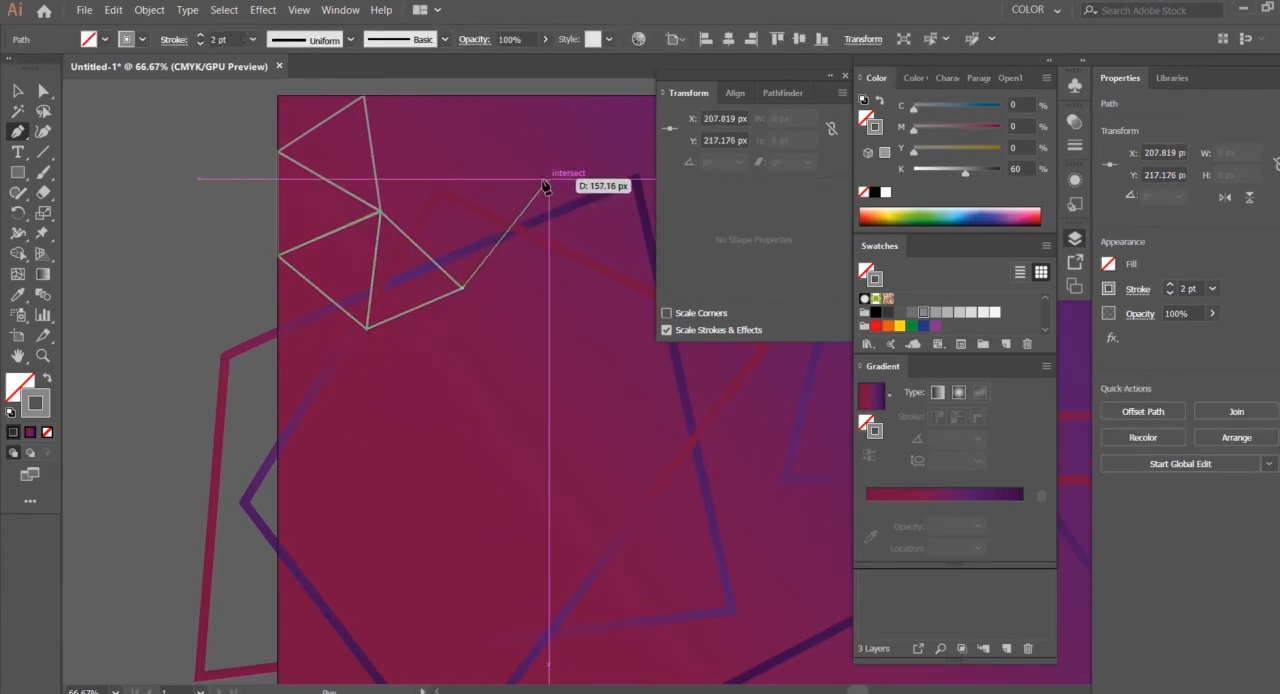
click(562, 163)
click(446, 191)
click(463, 289)
Draw a triangle connecting the mesh's top-edge corner, the narrow triangle's inner corner and the shared tip
click(364, 98)
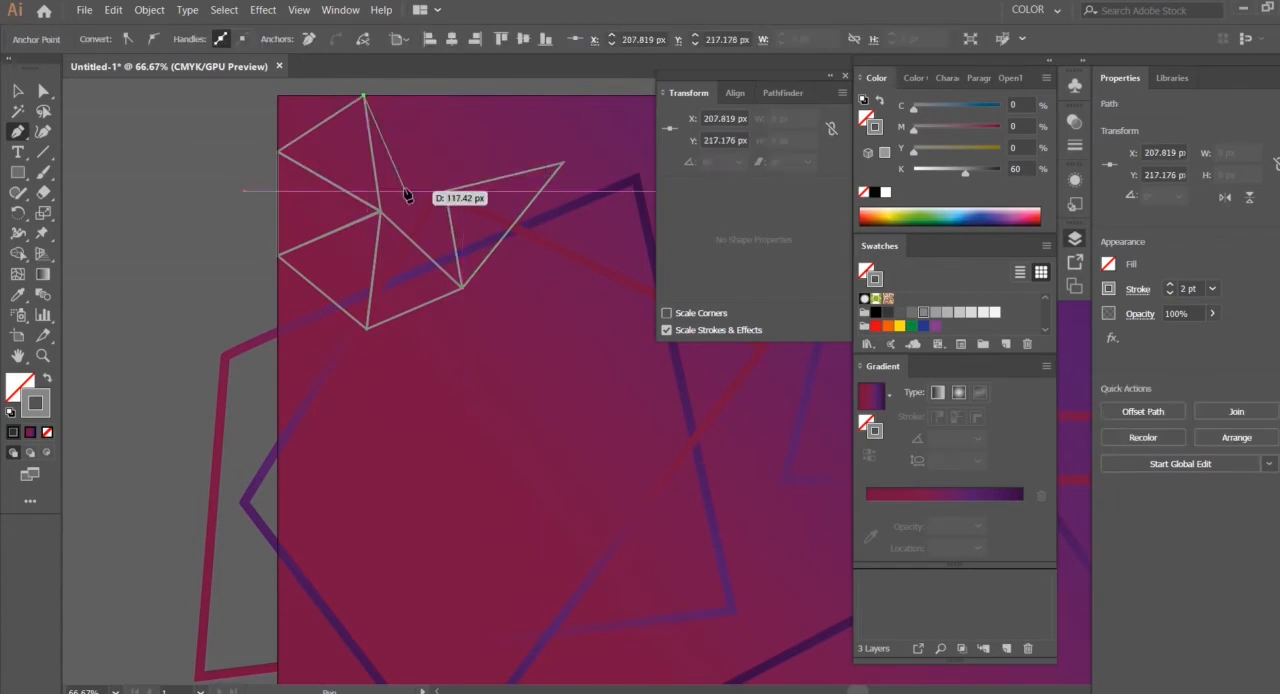
click(446, 191)
click(380, 210)
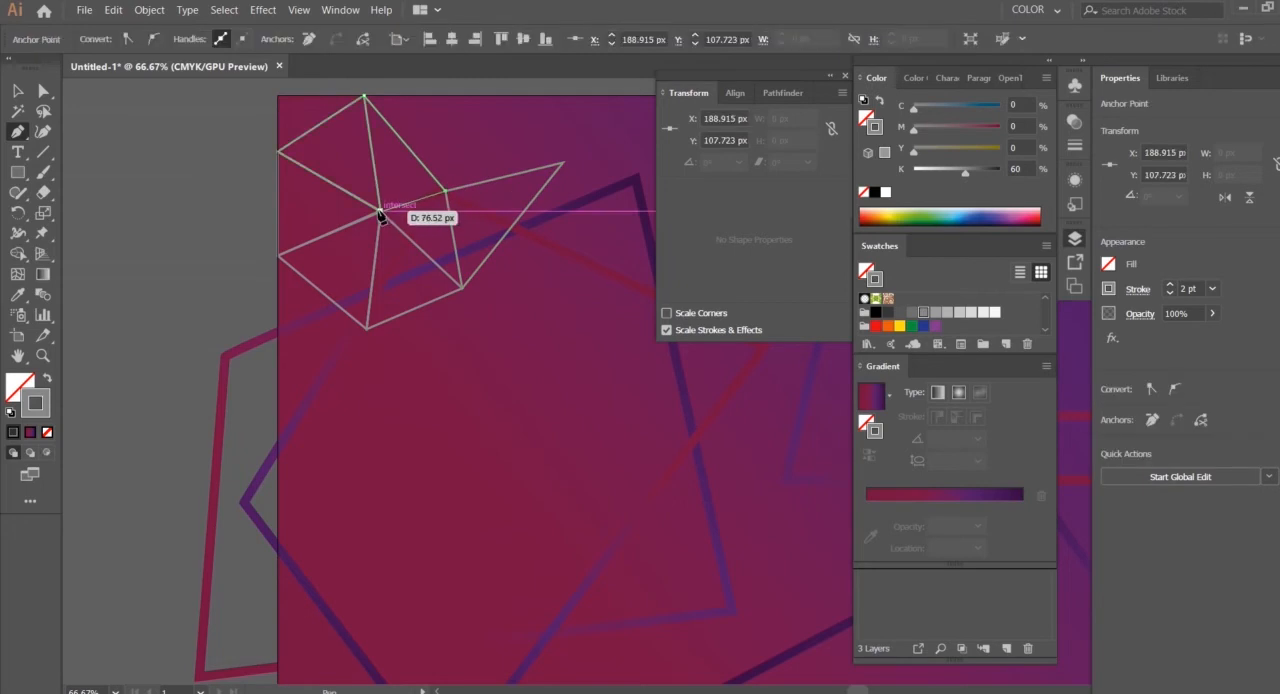
click(364, 97)
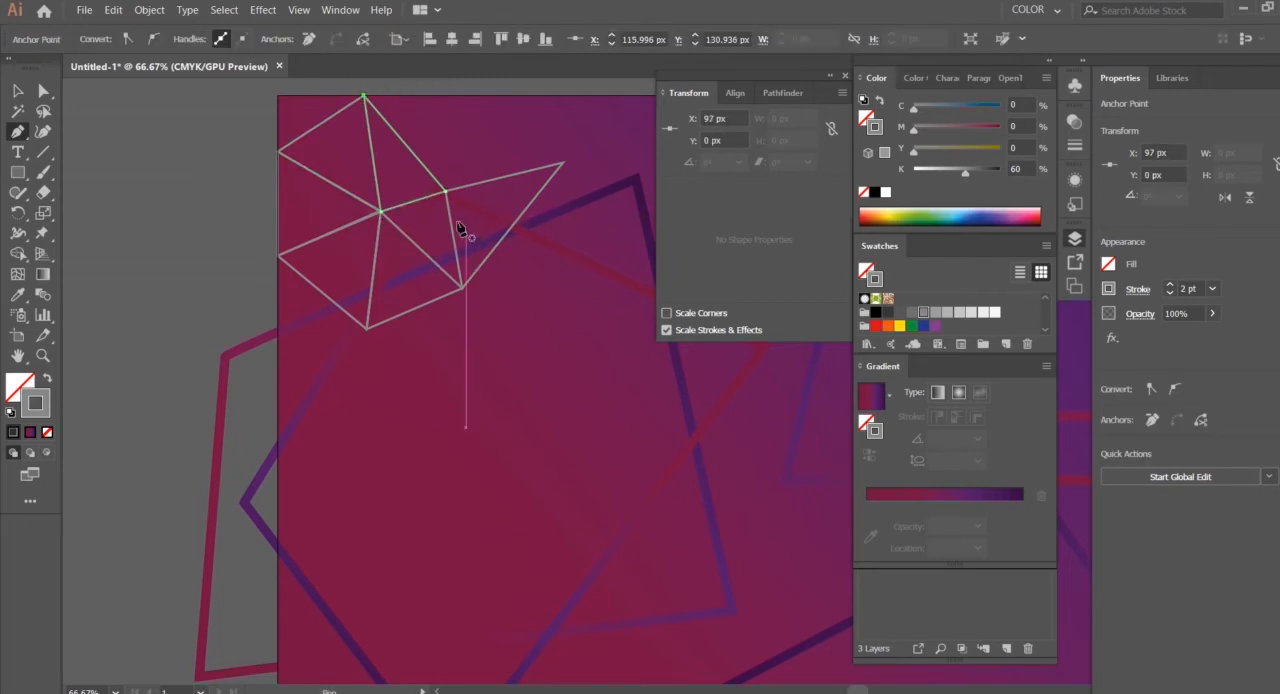
click(463, 289)
click(451, 214)
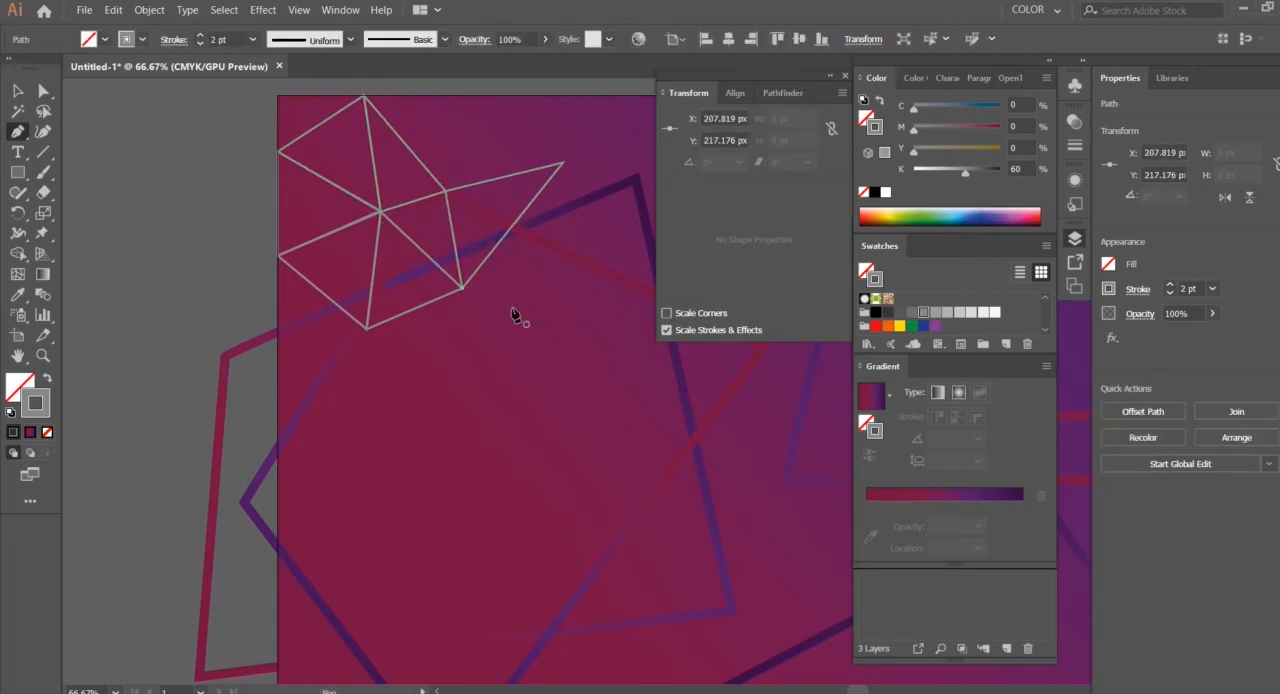
Add a triangle from the narrow triangle's inner corner to a new point on the artboard's top edge and back to the existing top-edge corner
key(ctrl+minus)
drag(577, 346, 239, 311)
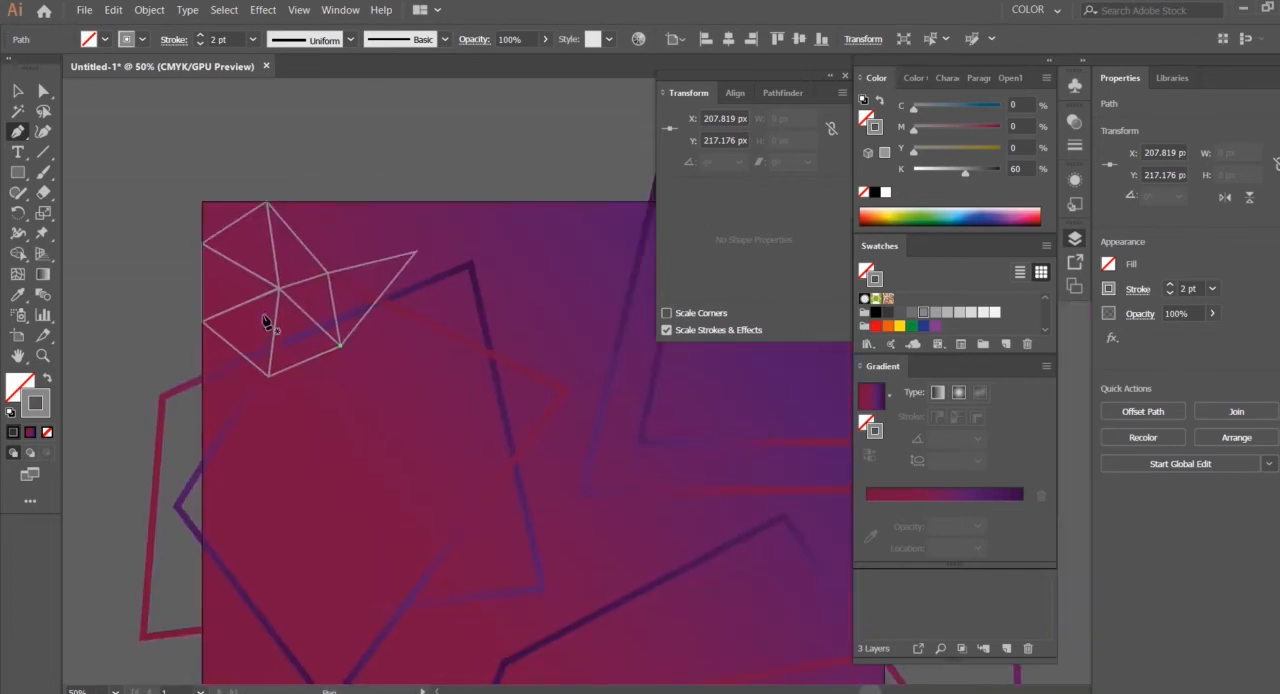
click(361, 202)
click(266, 203)
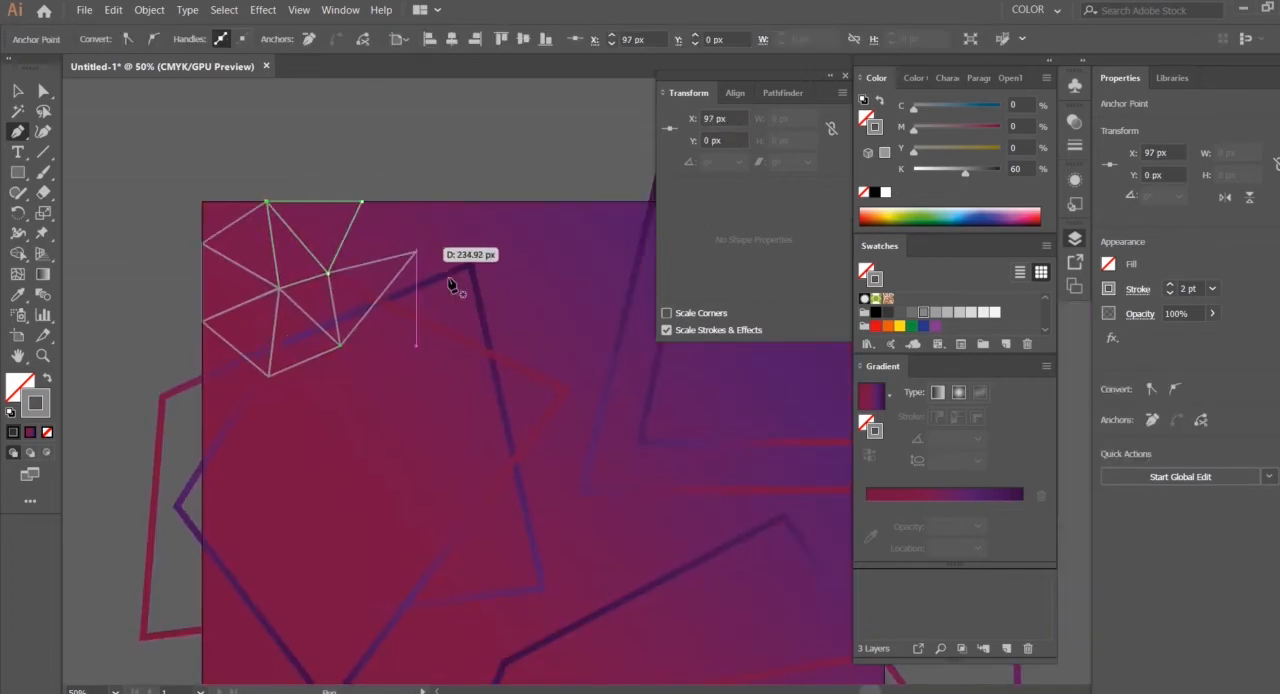
Draw lines from the narrow triangle's lower corner through a new outer point to its far tip, and from that tip to the second top-edge corner
click(340, 345)
click(480, 392)
click(416, 252)
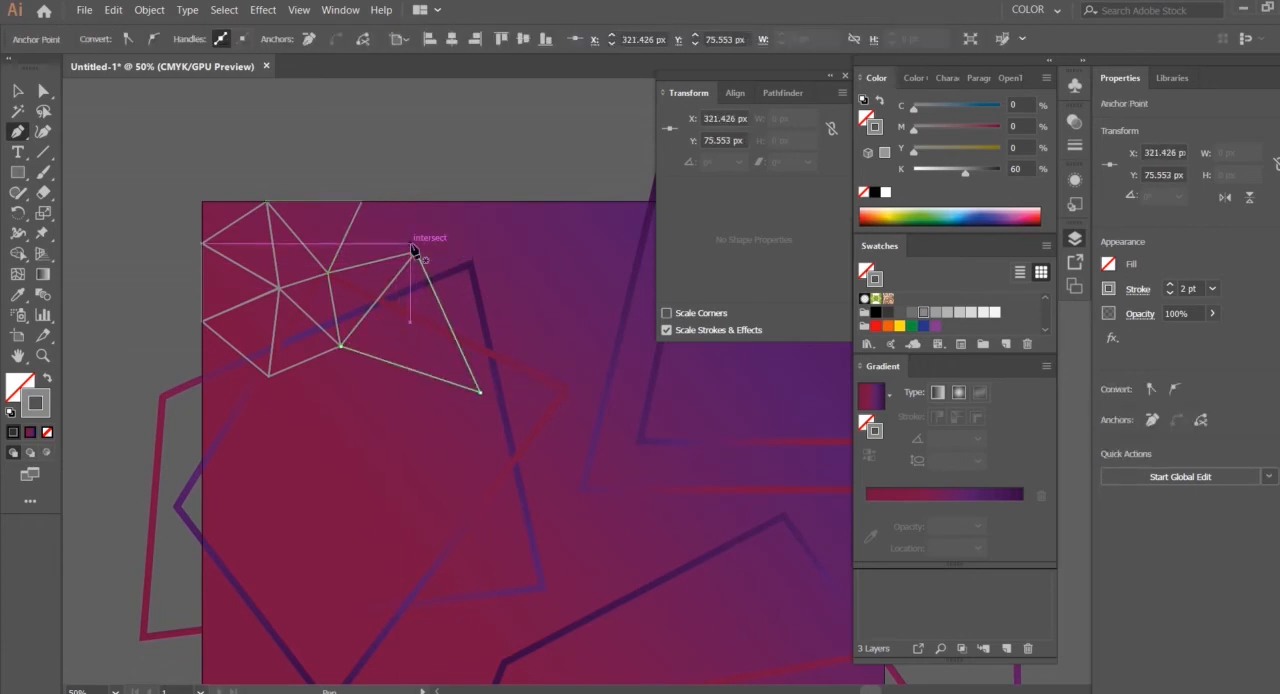
click(361, 202)
click(416, 252)
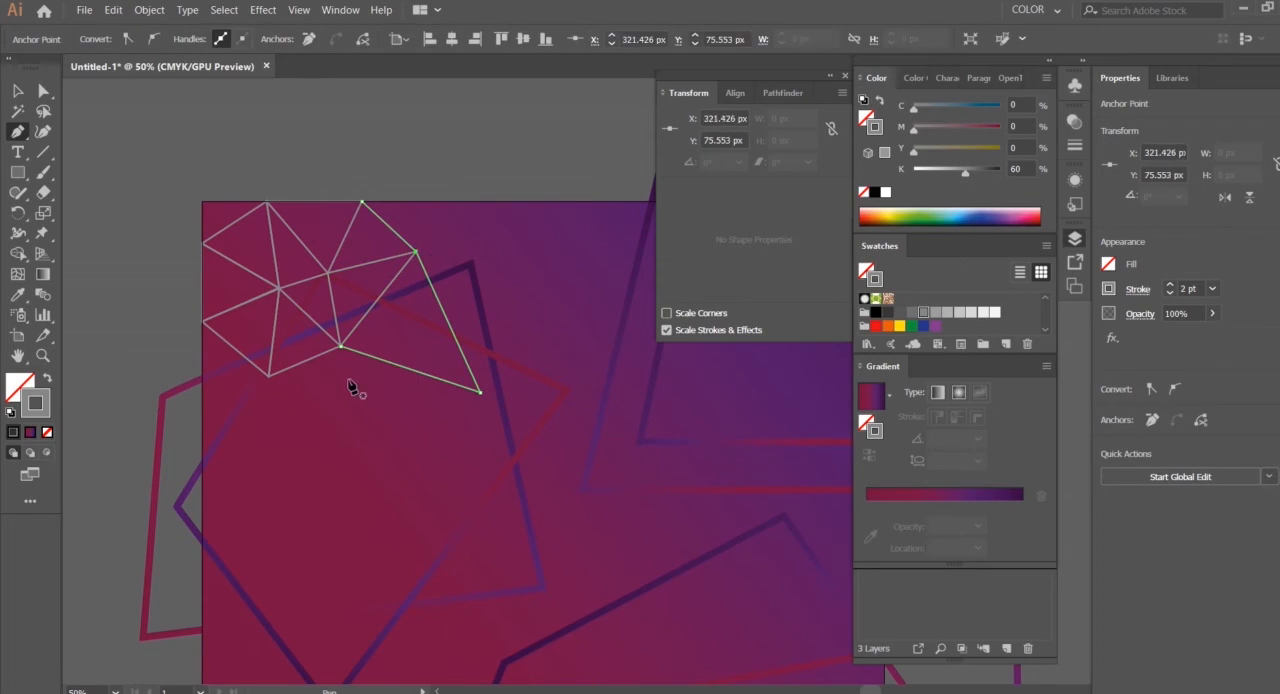
Add two triangles beside the mesh's lowest corner, one to a new point below the narrow triangle, the other to the artboard's left edge
click(269, 377)
click(343, 414)
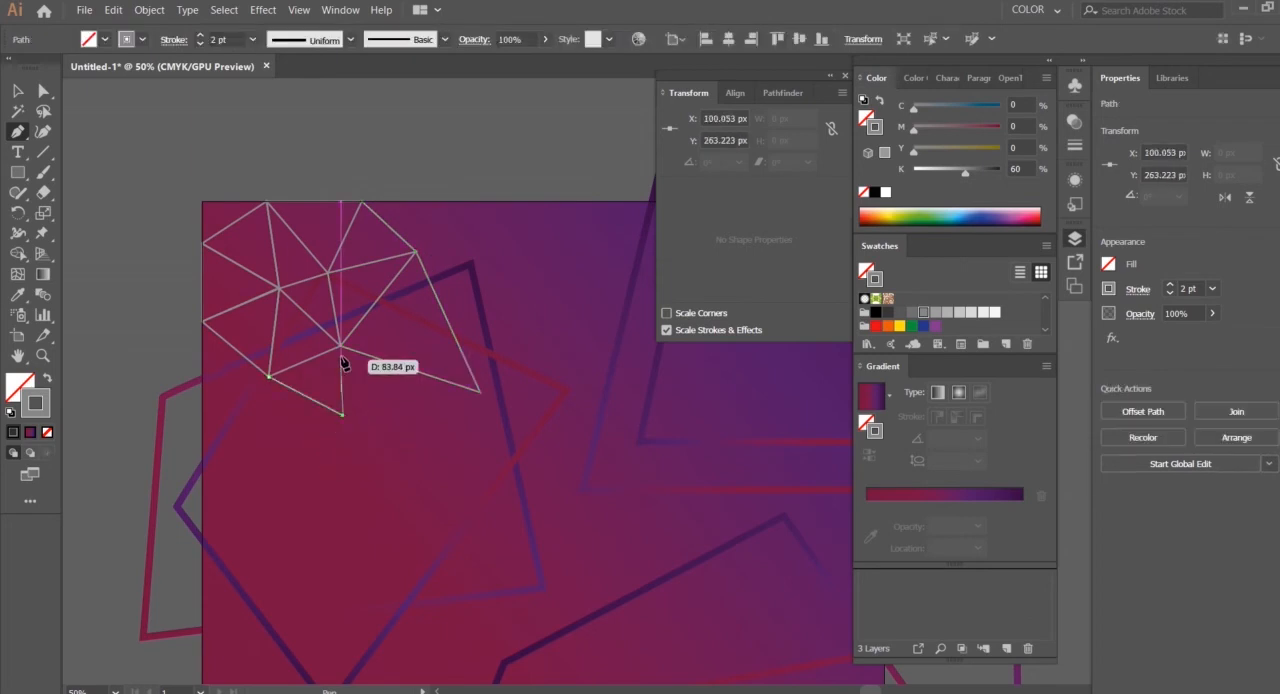
click(269, 379)
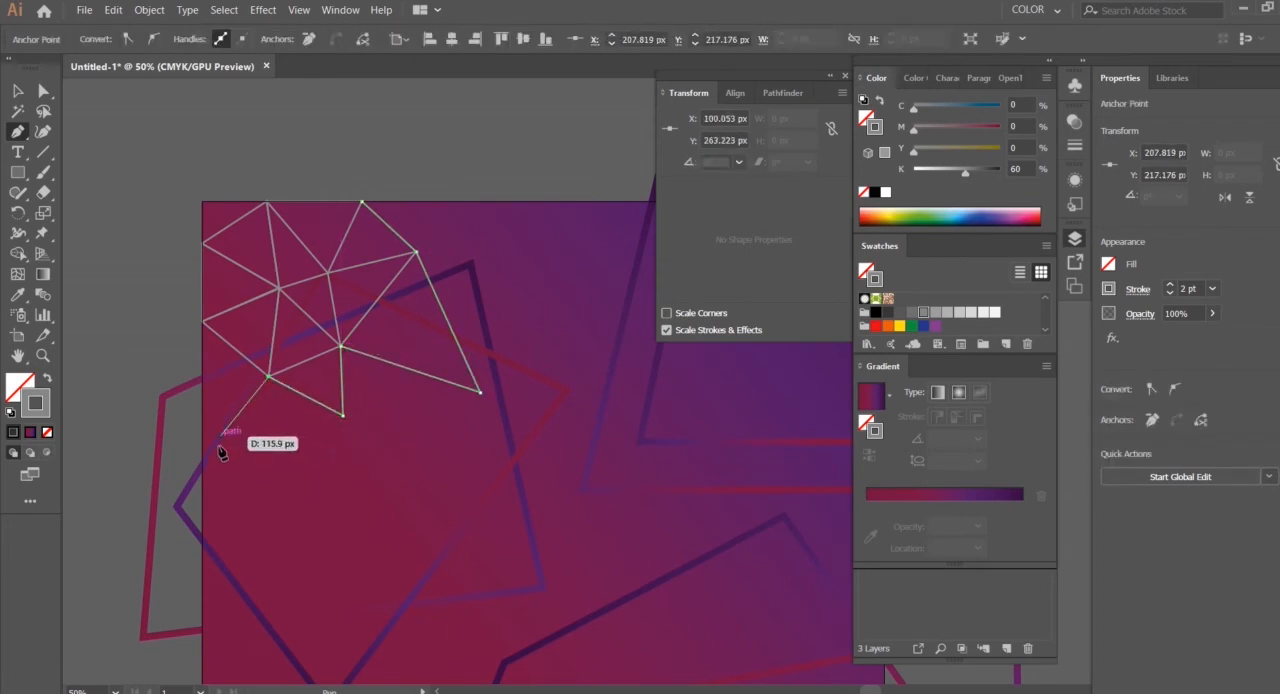
click(203, 435)
click(202, 321)
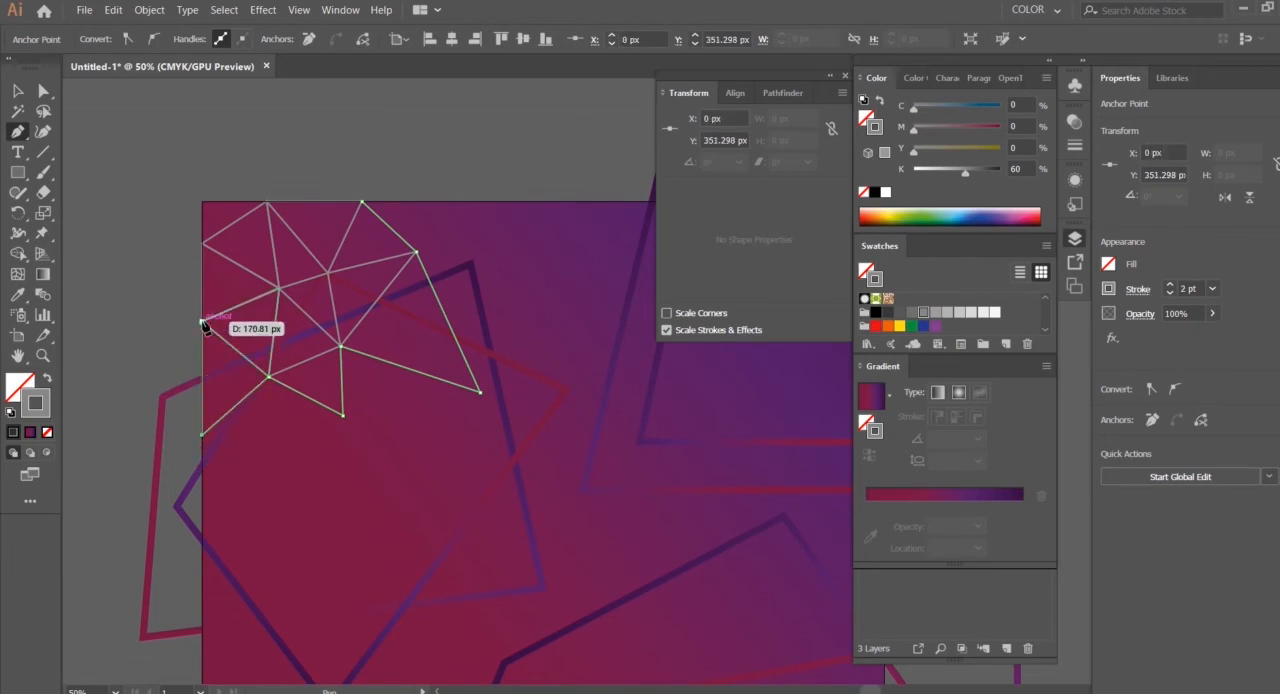
Draw a path from the mesh's upper left-edge corner up to the artboard's top-left corner and across to the first top-edge corner
click(203, 243)
click(202, 199)
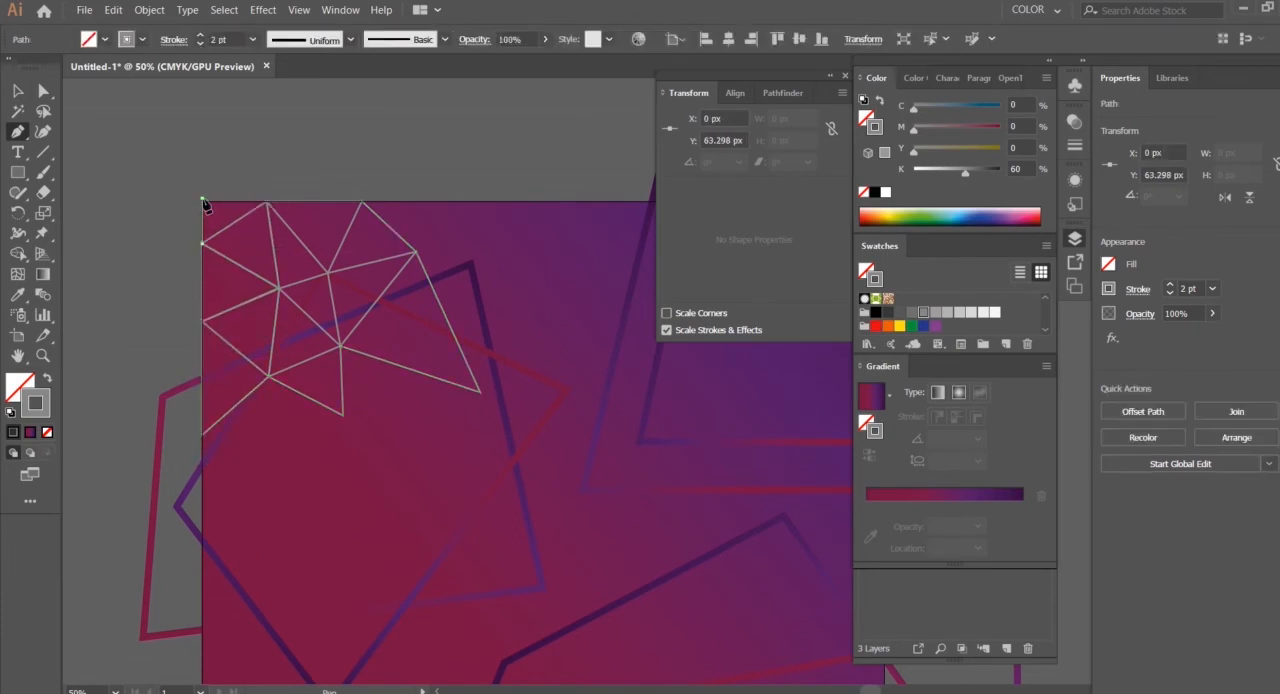
click(267, 202)
Draw a line from a new point farther along the artboard's top edge back to the mesh's nearby inner corner
drag(505, 333, 367, 238)
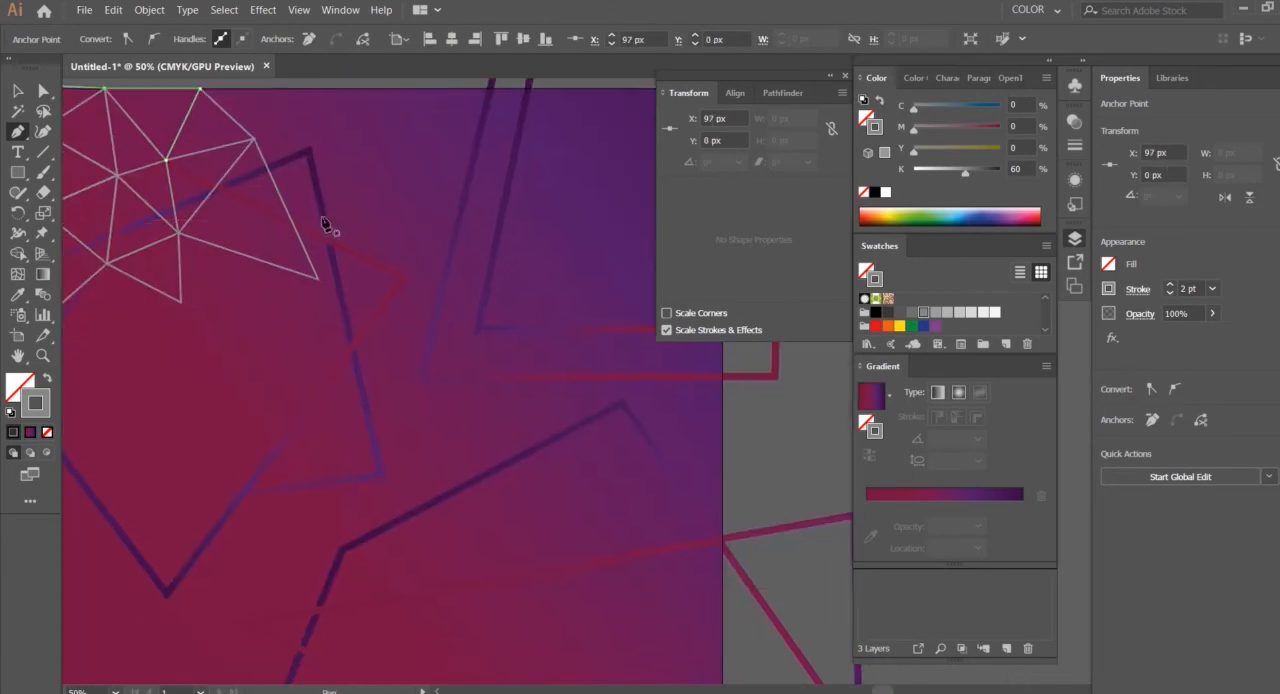
key(ctrl+minus)
drag(814, 595, 402, 413)
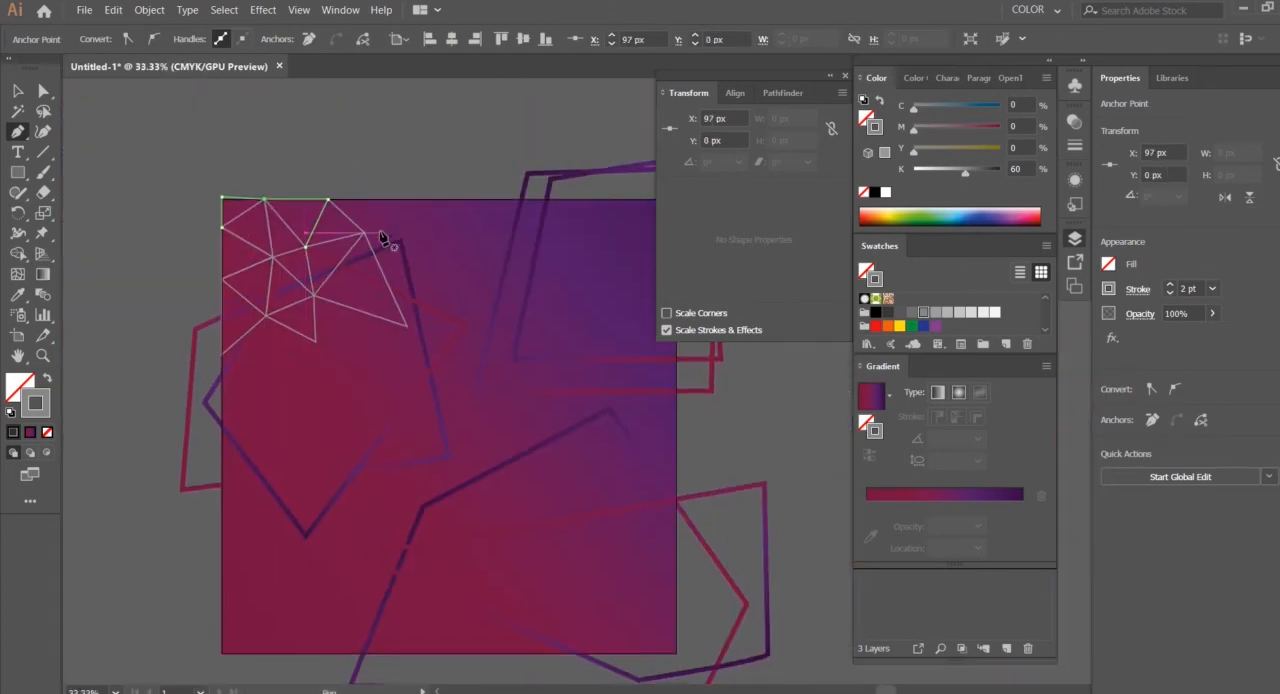
click(457, 200)
click(364, 232)
key(Escape)
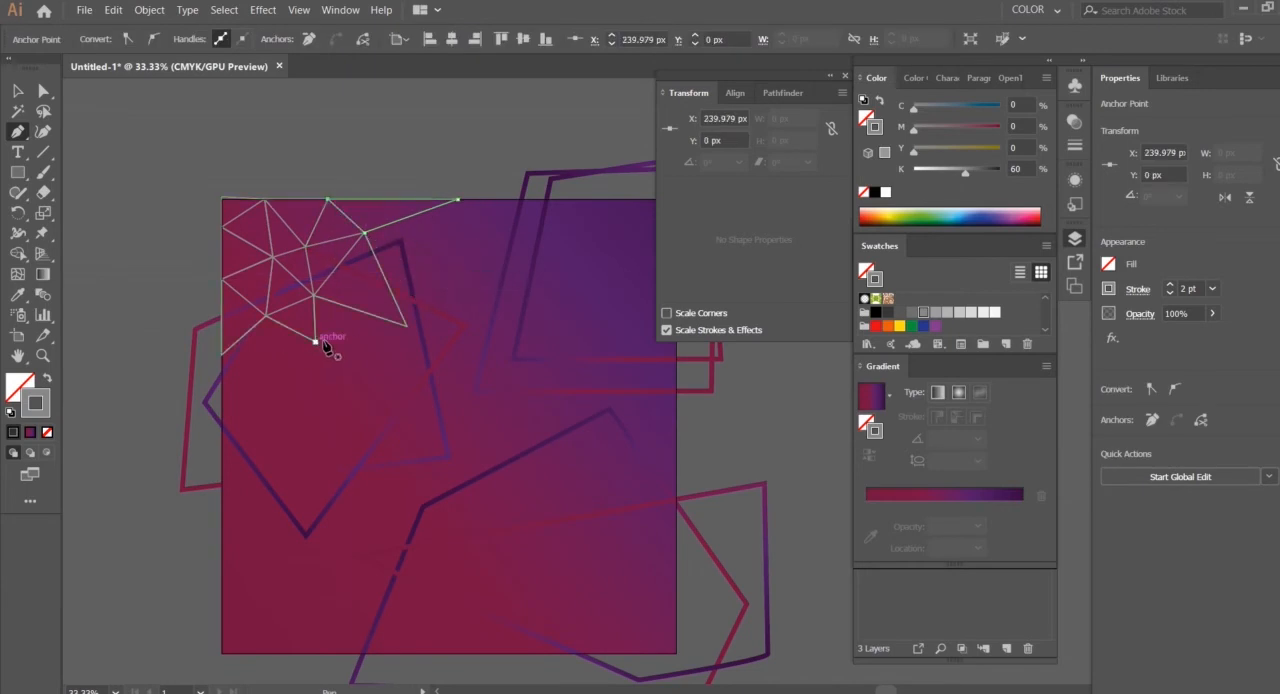
Draw a triangle from the narrow triangle's far tip through a new outer point to the inner corner above it
click(407, 326)
click(449, 250)
click(364, 232)
Add a triangle down to a new point below the mesh's lower junction and connect the lowest left-edge corner to that point
click(315, 342)
click(269, 408)
click(266, 317)
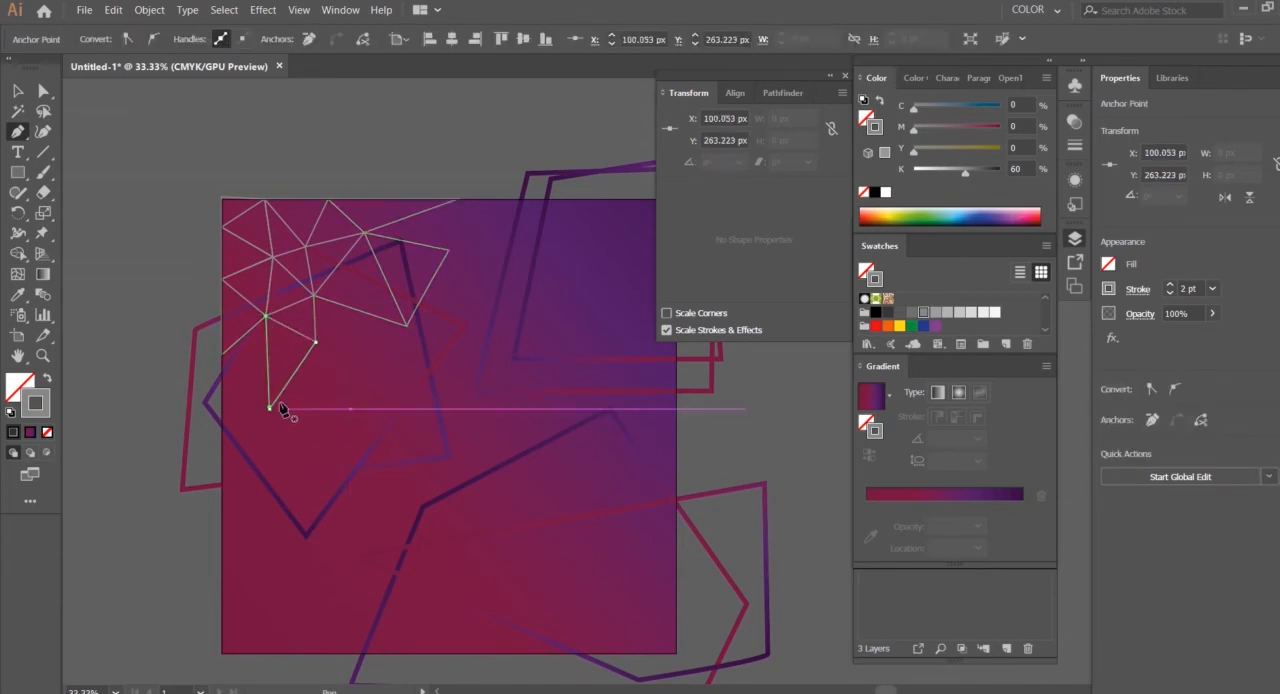
click(224, 356)
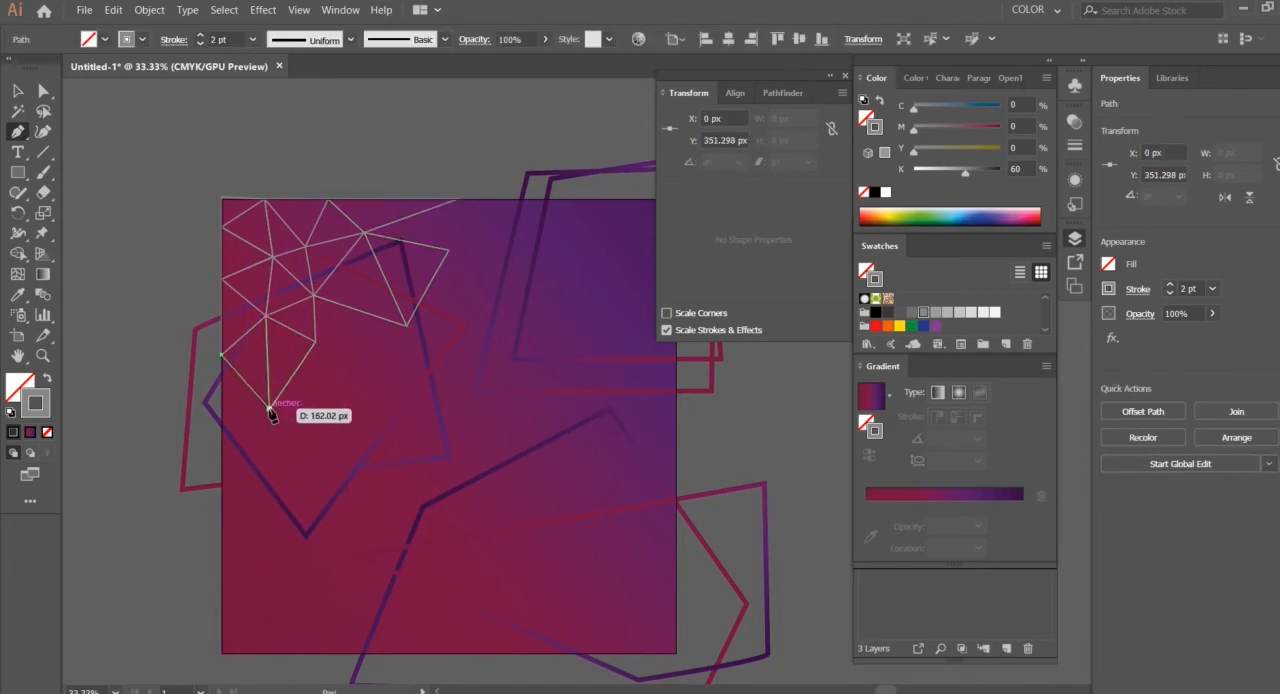
click(270, 408)
Connect the lower triangle's outer corner to the narrow triangle's tip, and add a triangle below it with a new outer point
click(315, 343)
click(408, 324)
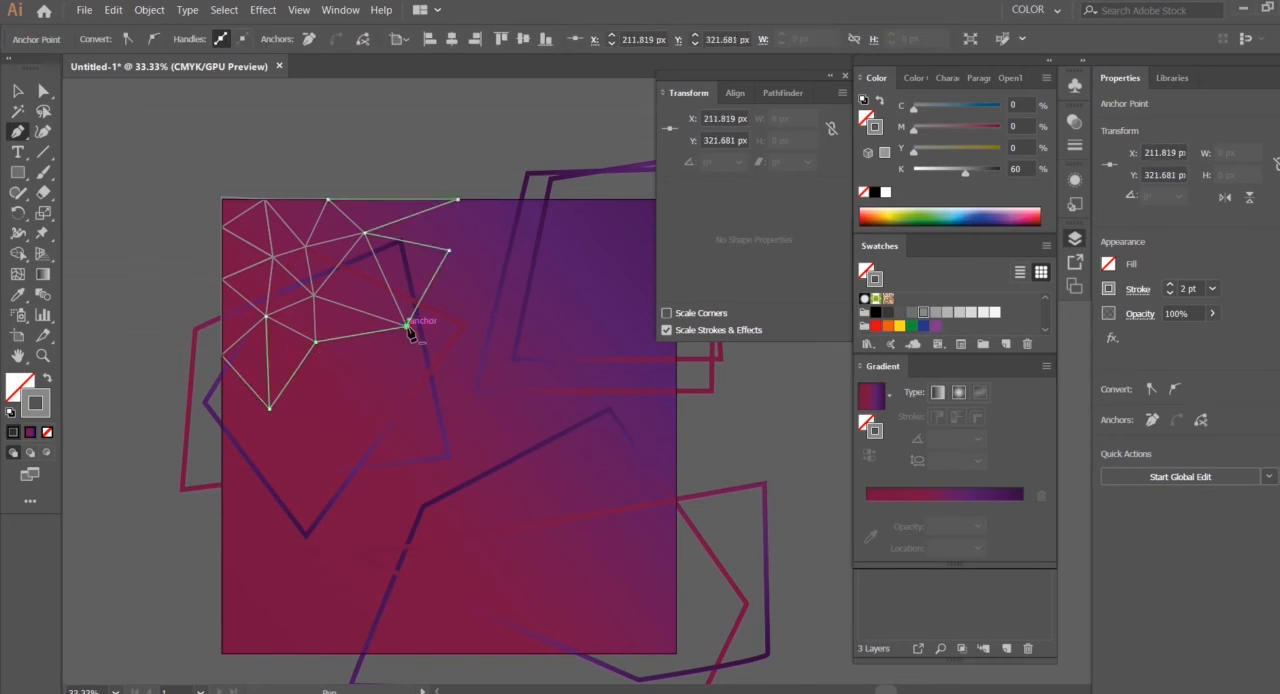
click(270, 409)
click(357, 384)
click(316, 342)
Connect the farthest top-edge corner to the outer point below it, and draw a triangle under the narrow triangle's tip
click(456, 200)
click(448, 251)
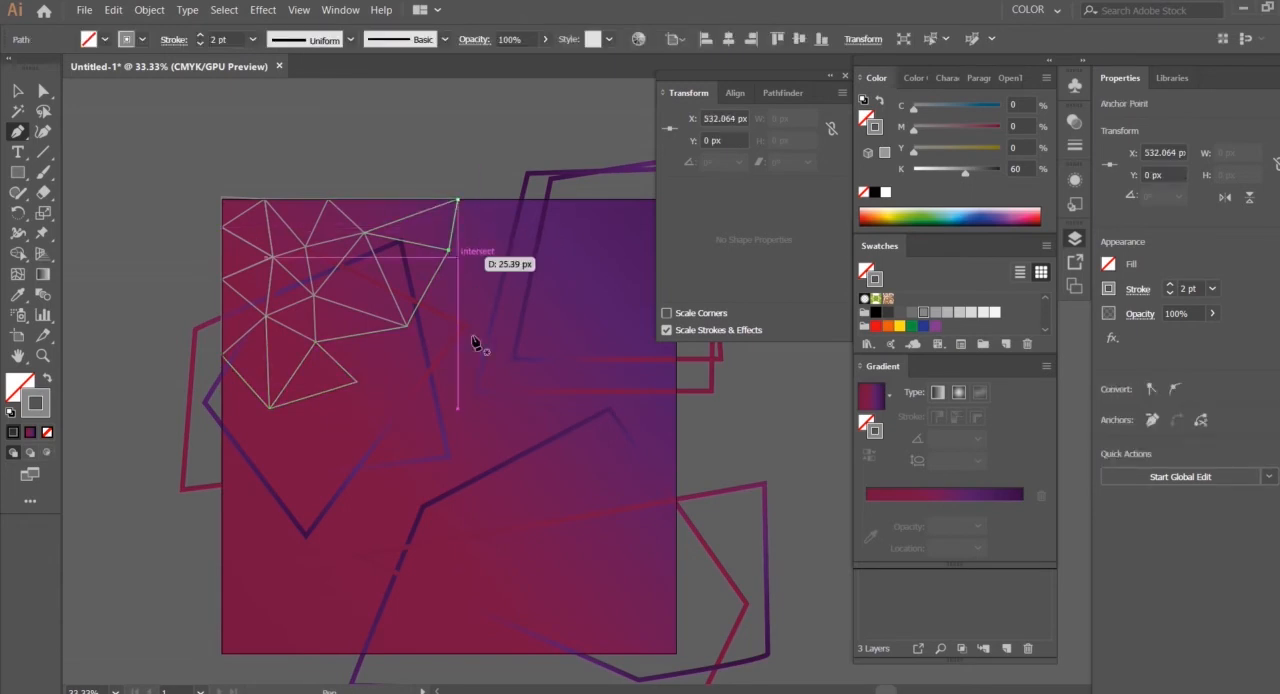
click(407, 325)
click(407, 416)
click(465, 345)
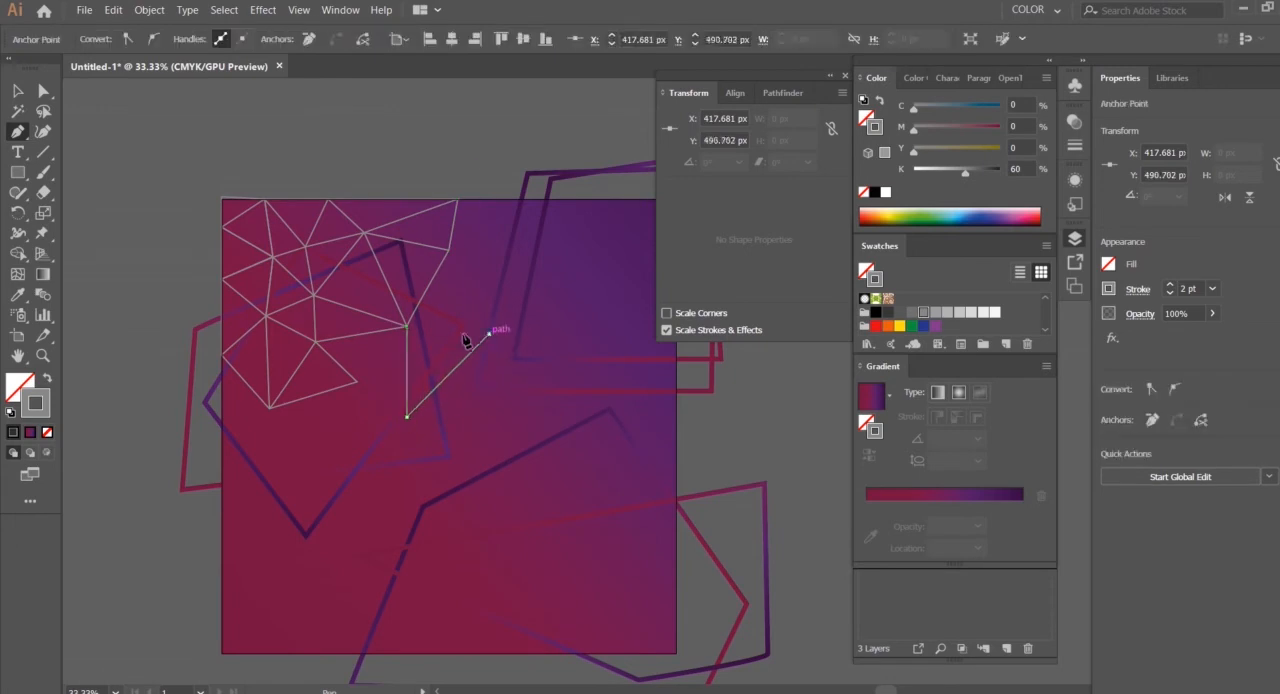
click(407, 326)
Draw lines from the outer corner below the top edge to the newest triangle's far tip and up to a new outer point
click(449, 250)
click(488, 333)
click(519, 242)
key(Escape)
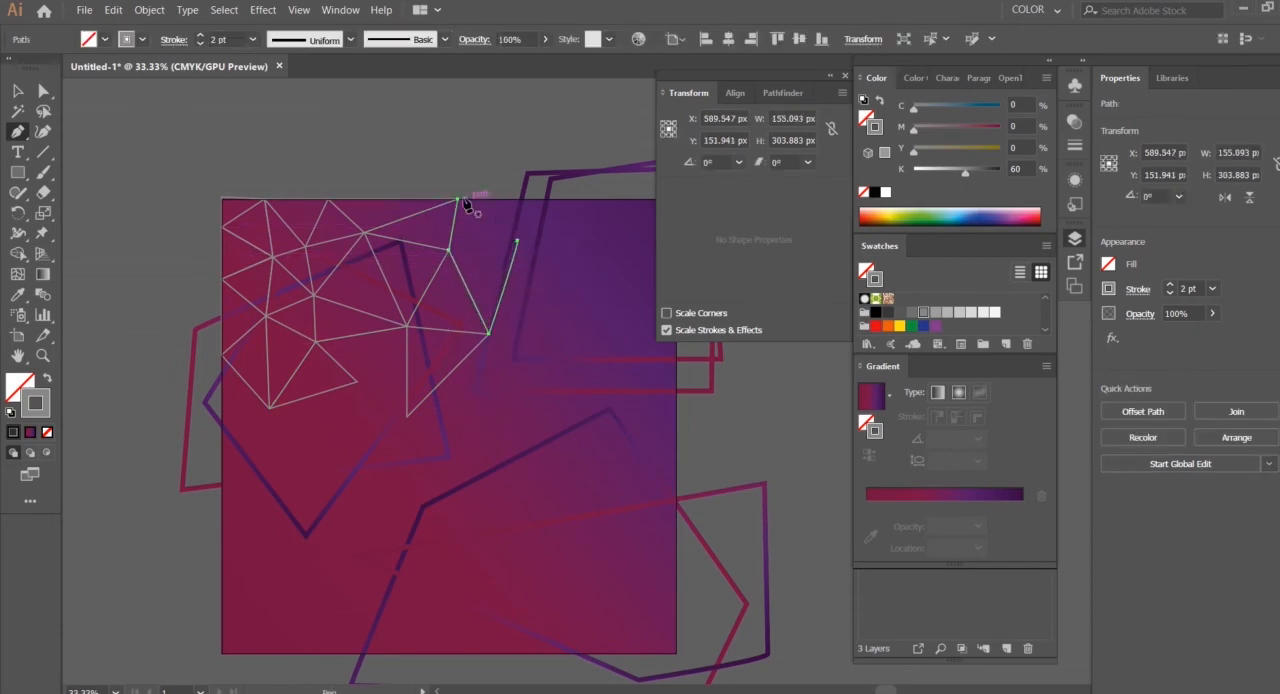
Close the mesh's open gaps by connecting the outer lower corners to each other and the upper outer corner to the new outer point
click(356, 384)
click(406, 327)
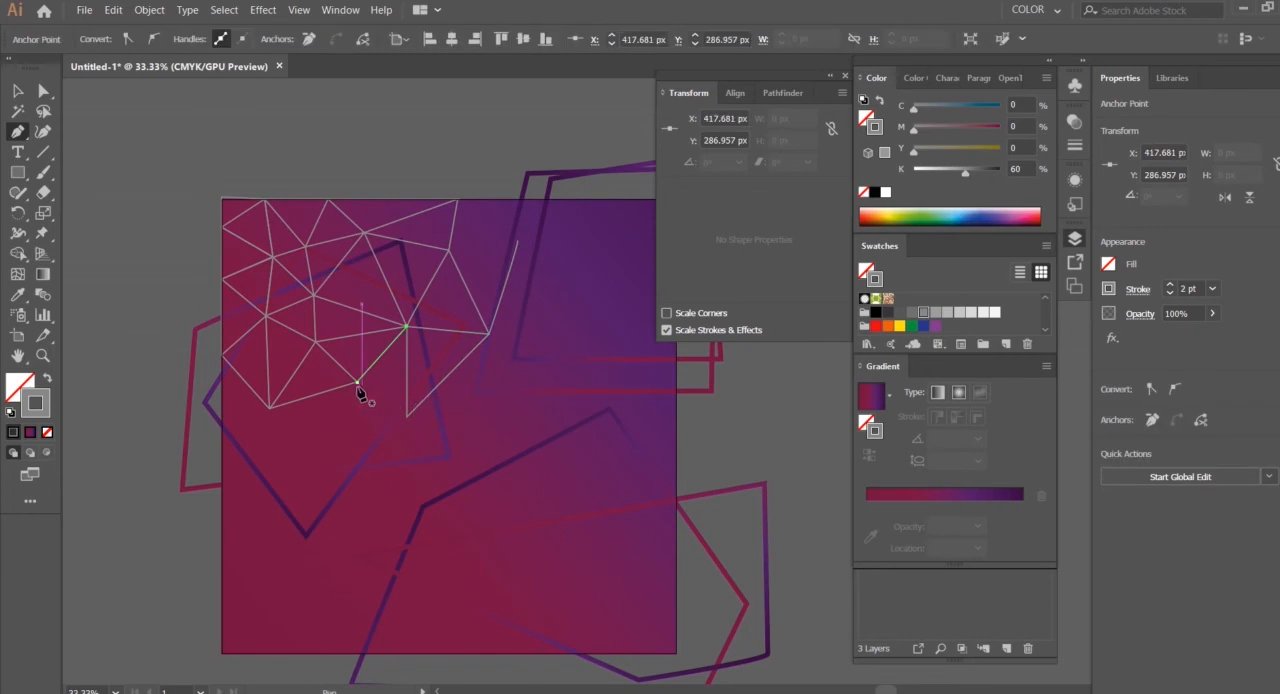
click(450, 253)
click(518, 242)
click(357, 383)
click(406, 415)
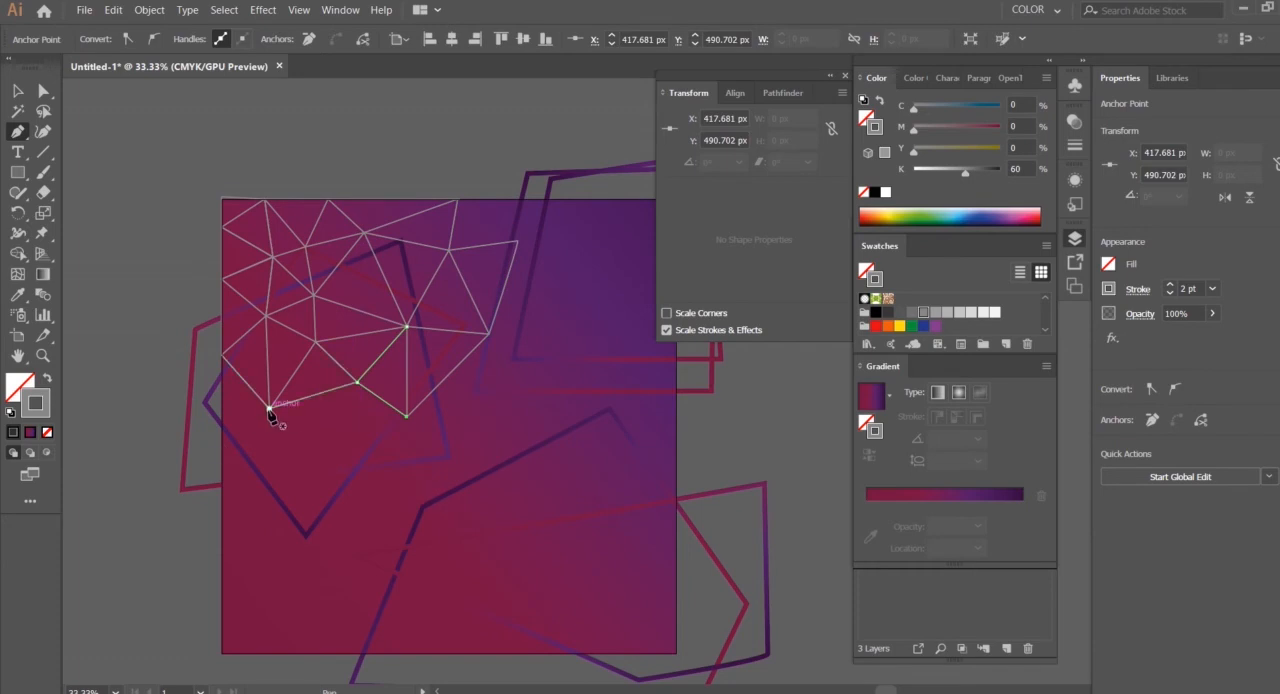
Draw a triangle from the mesh's lowest junction to a new left-edge point and a new corner near the artboard's lower left
click(223, 423)
click(259, 515)
click(269, 408)
click(222, 422)
Draw a triangle between the mesh's lowest junction, the outer corner beside it and a new point below them
click(269, 408)
click(357, 382)
click(313, 454)
click(270, 409)
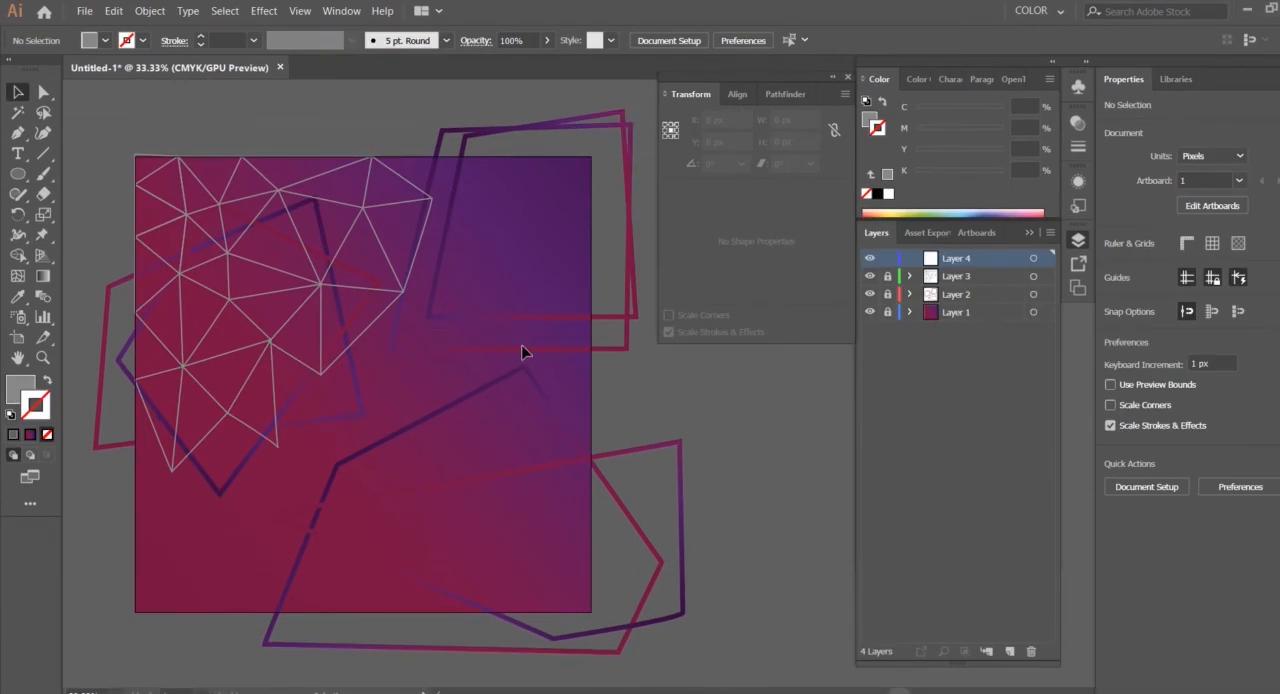
Draw a grey circle without stroke on the mesh's upper-left inner junction and scale it to about 15 px across
key(ctrl+plus)
drag(87, 320, 502, 448)
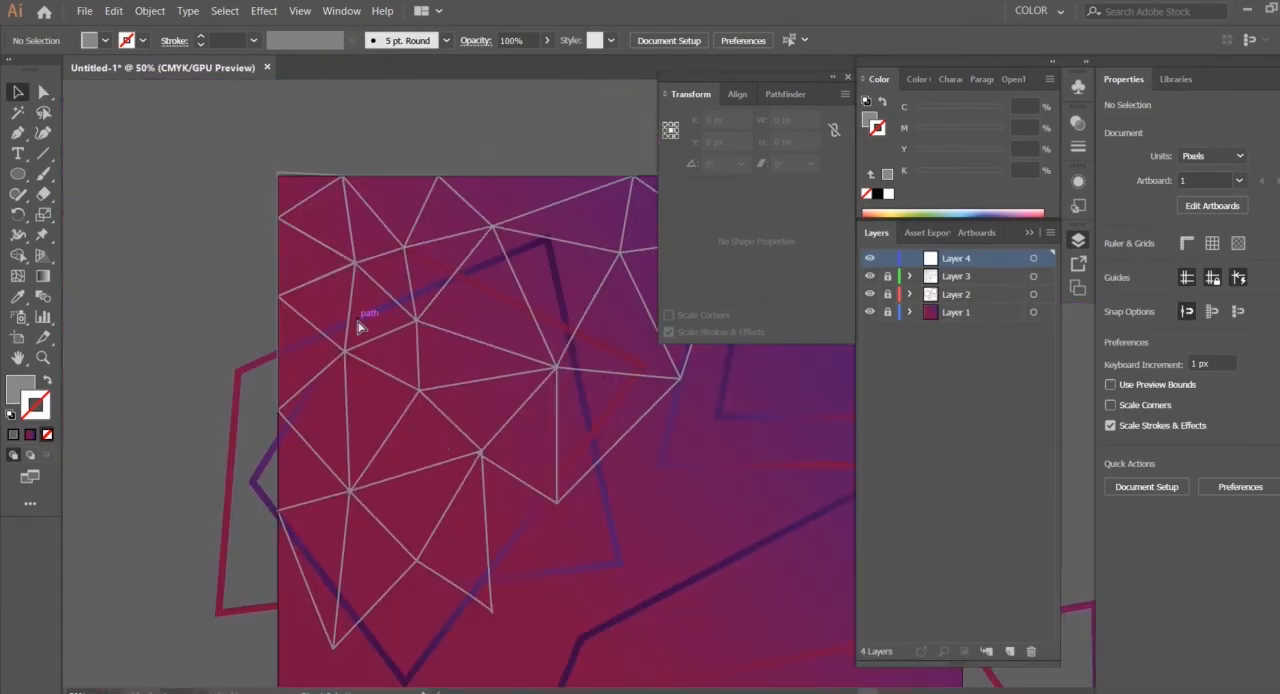
key(ctrl+plus)
key(ctrl+plus)
drag(252, 282, 527, 459)
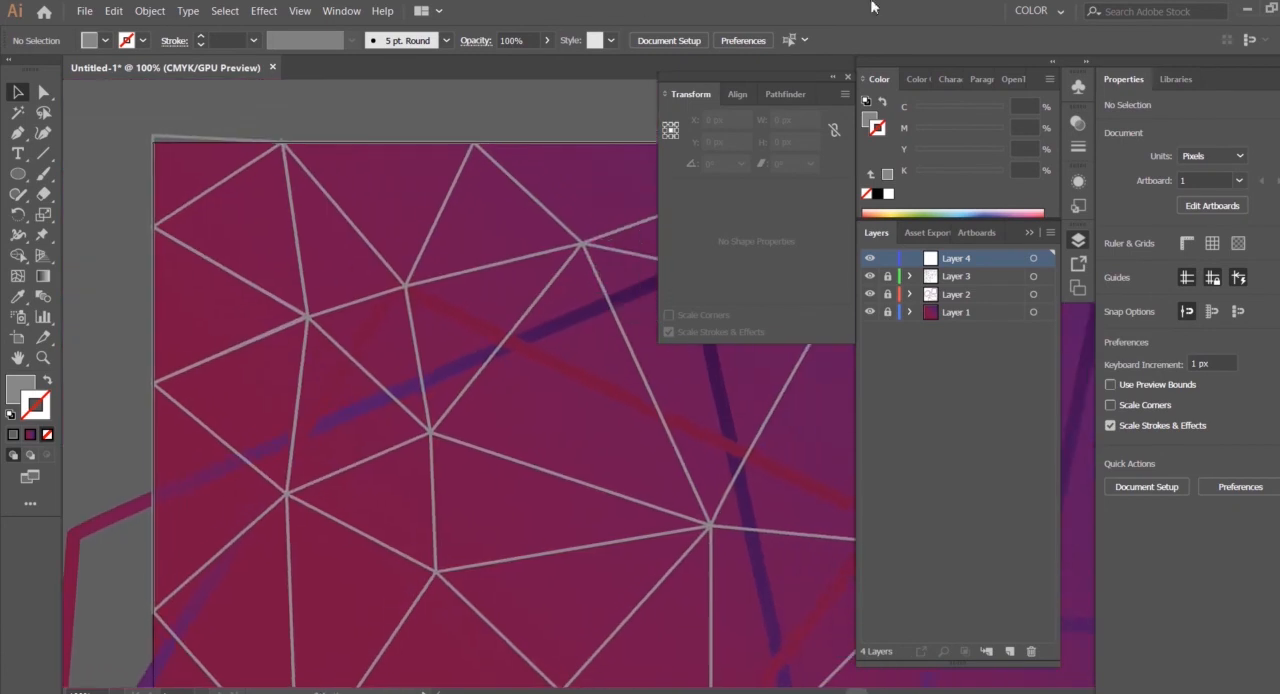
click(23, 175)
drag(306, 316, 322, 332)
key(ctrl+plus)
key(ctrl+plus)
key(ctrl+plus)
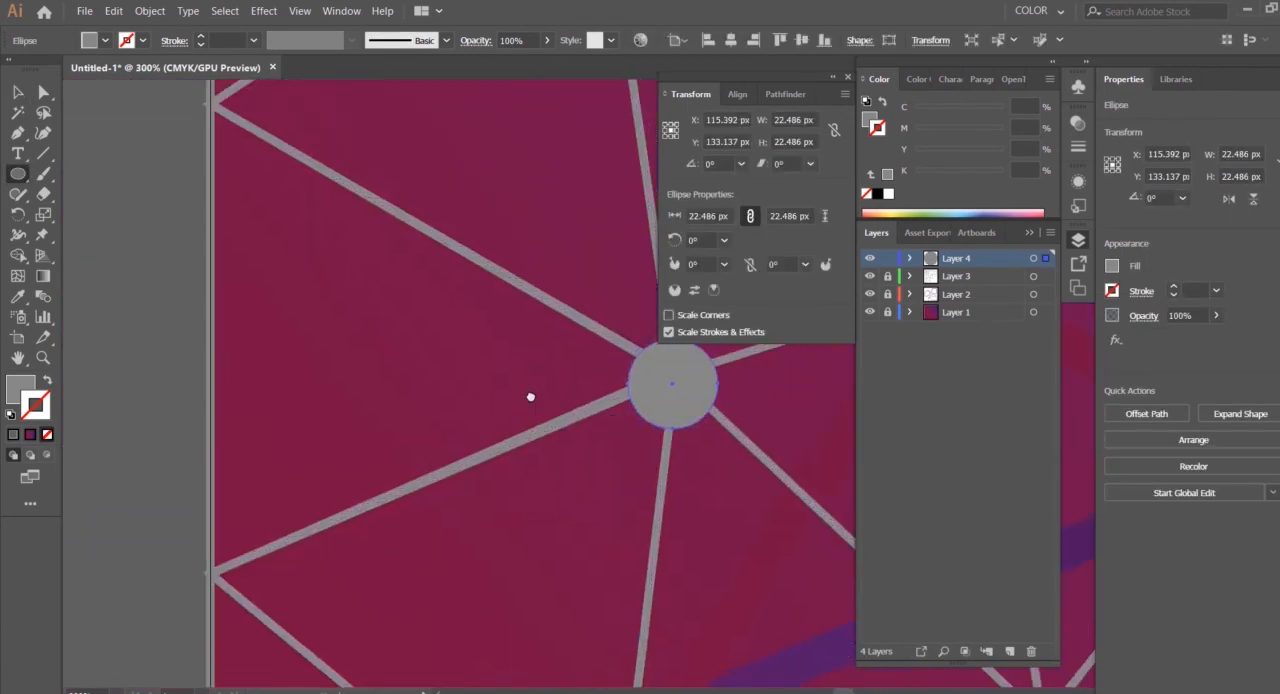
drag(423, 362, 394, 304)
click(17, 92)
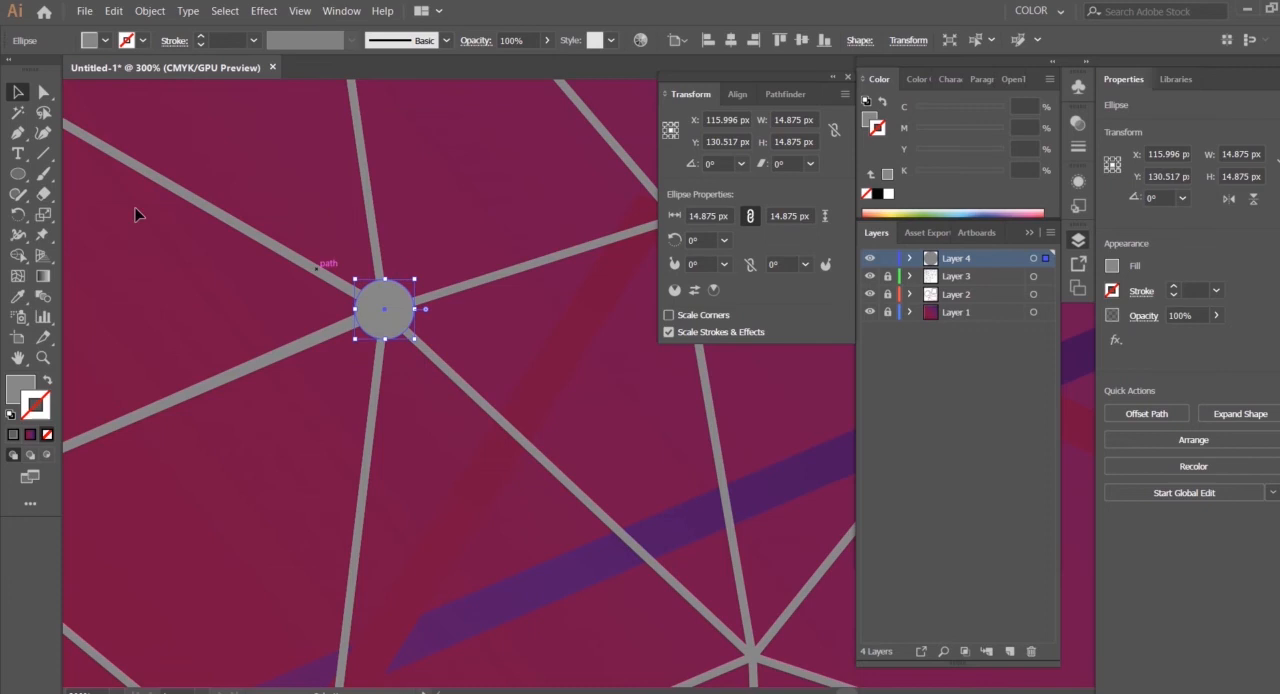
Apply an Outer Glow effect to the circle using Screen mode at 75% opacity with a small blur
click(120, 14)
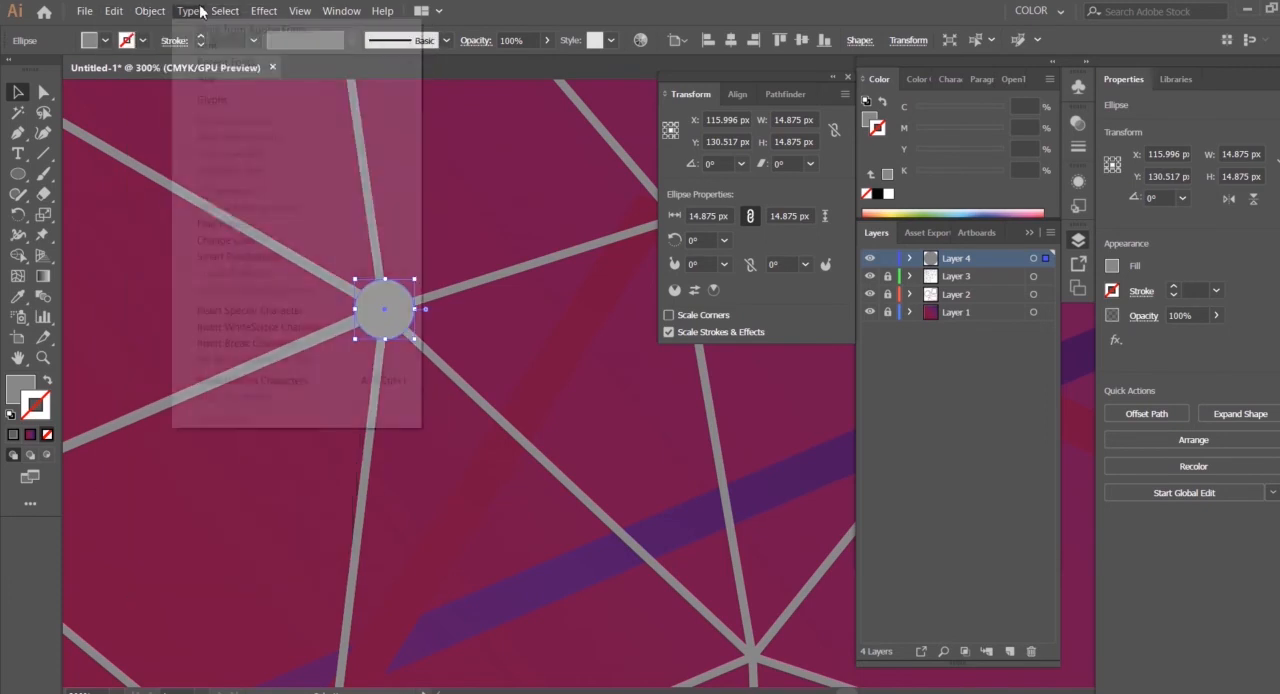
mouse_move(348, 236)
click(485, 282)
click(777, 391)
click(819, 358)
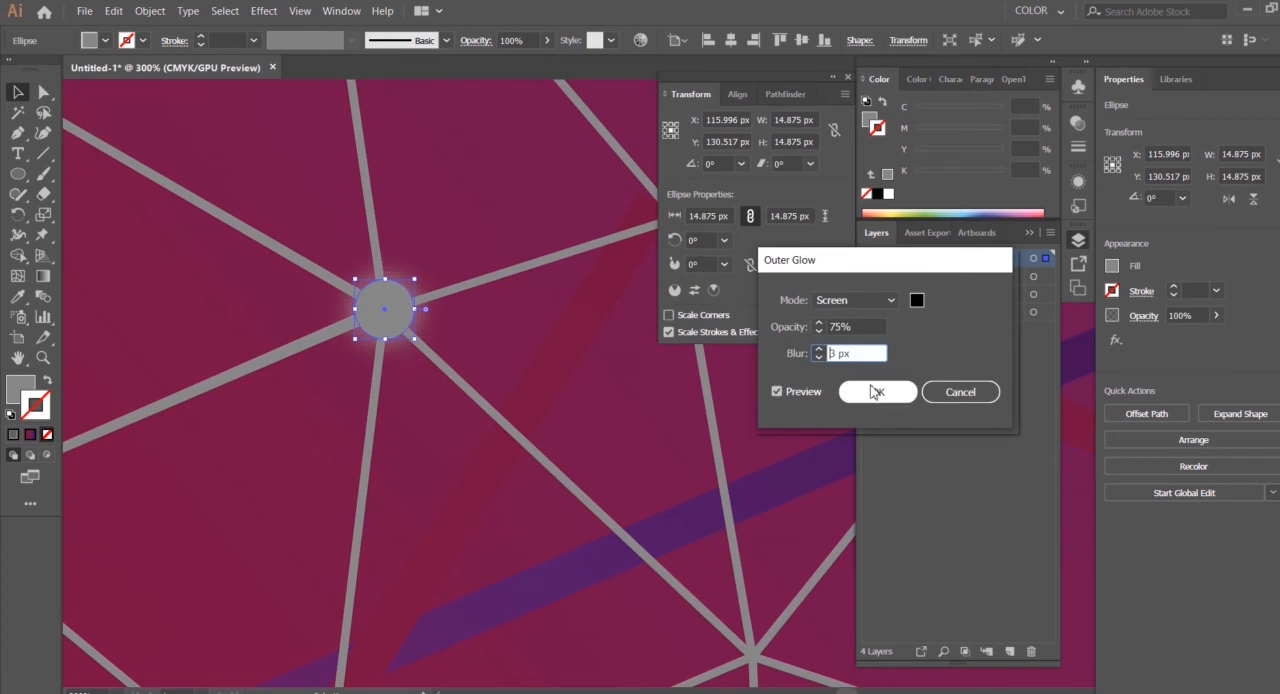
click(876, 392)
Duplicate the glowing circle and place copies on the three inner mesh junctions nearest to it
key(ctrl+minus)
key(ctrl+minus)
key(ctrl+minus)
key(ctrl+minus)
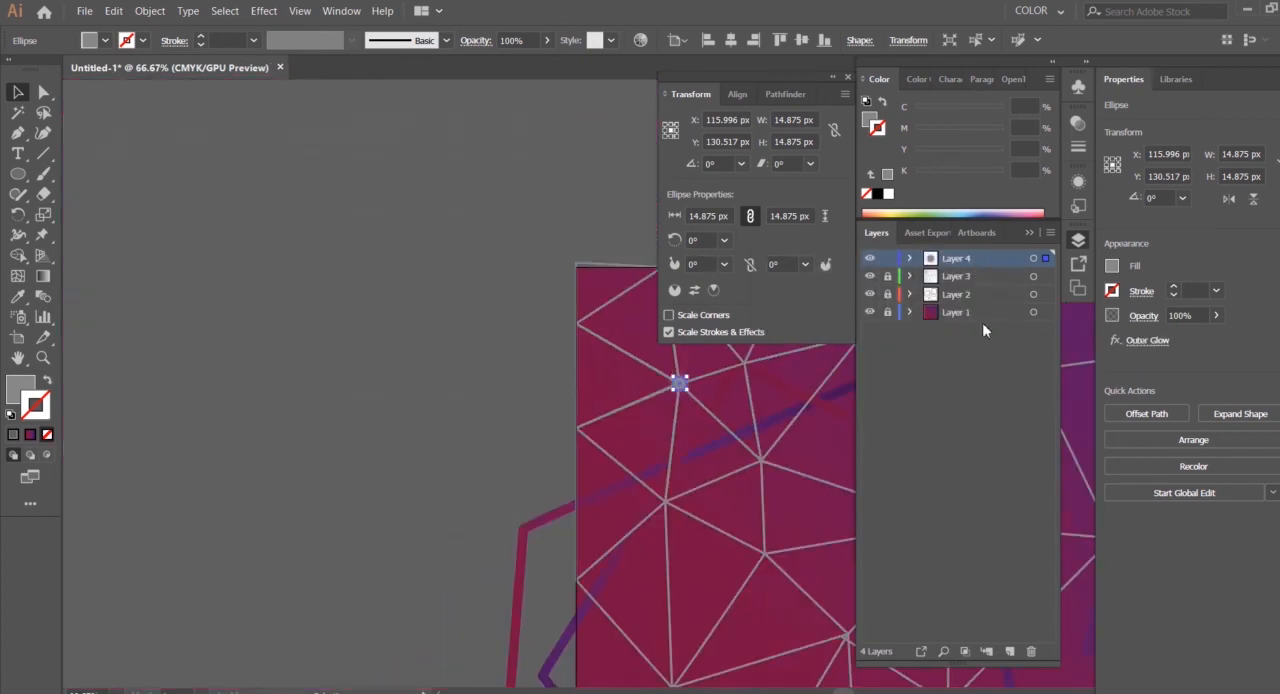
drag(441, 346, 315, 341)
click(654, 459)
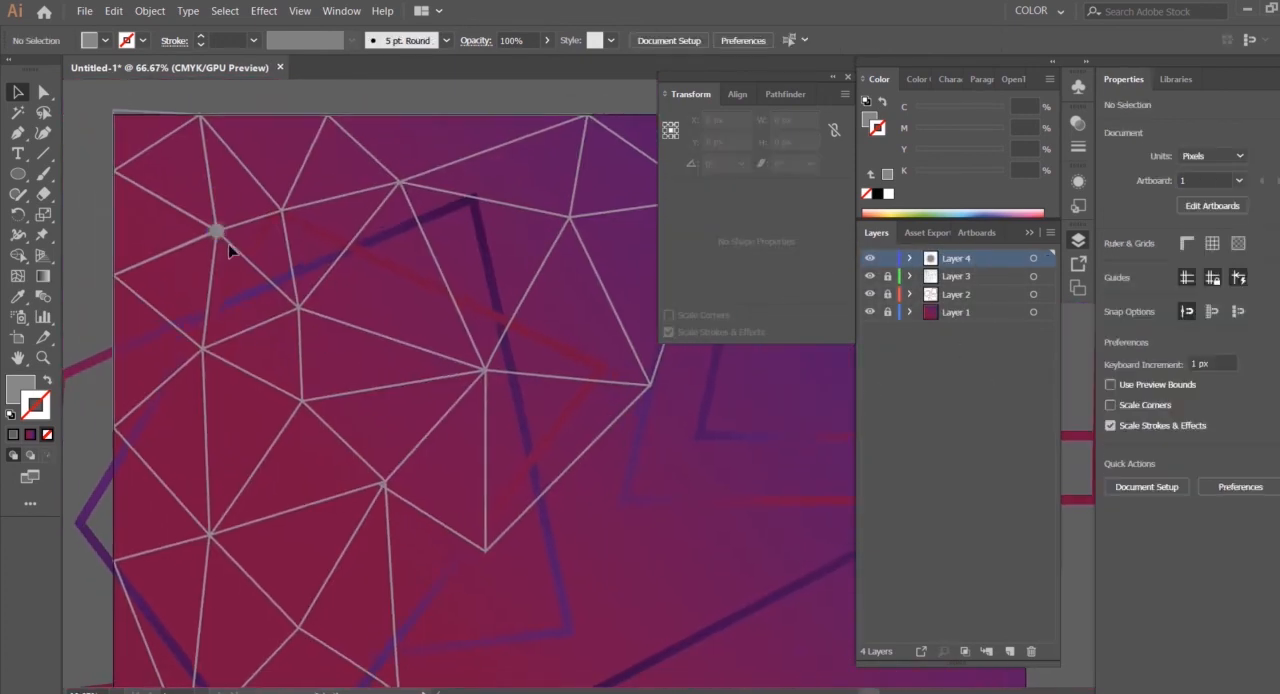
click(218, 235)
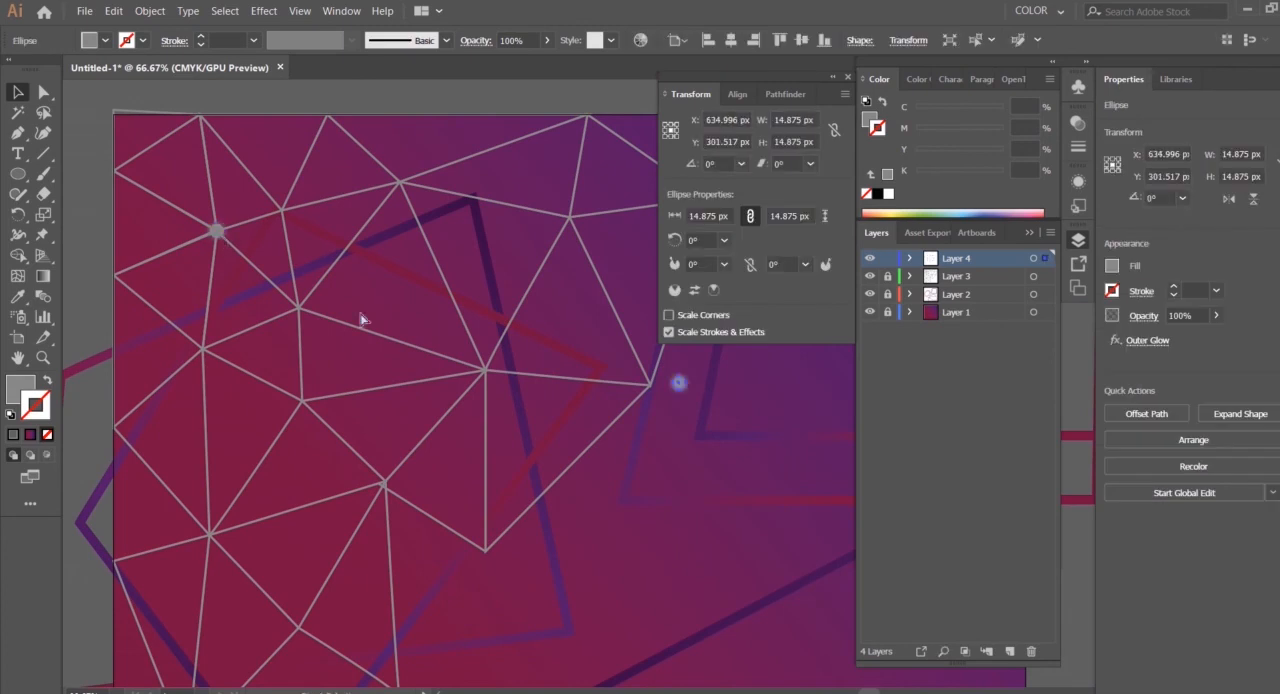
drag(682, 388, 203, 348)
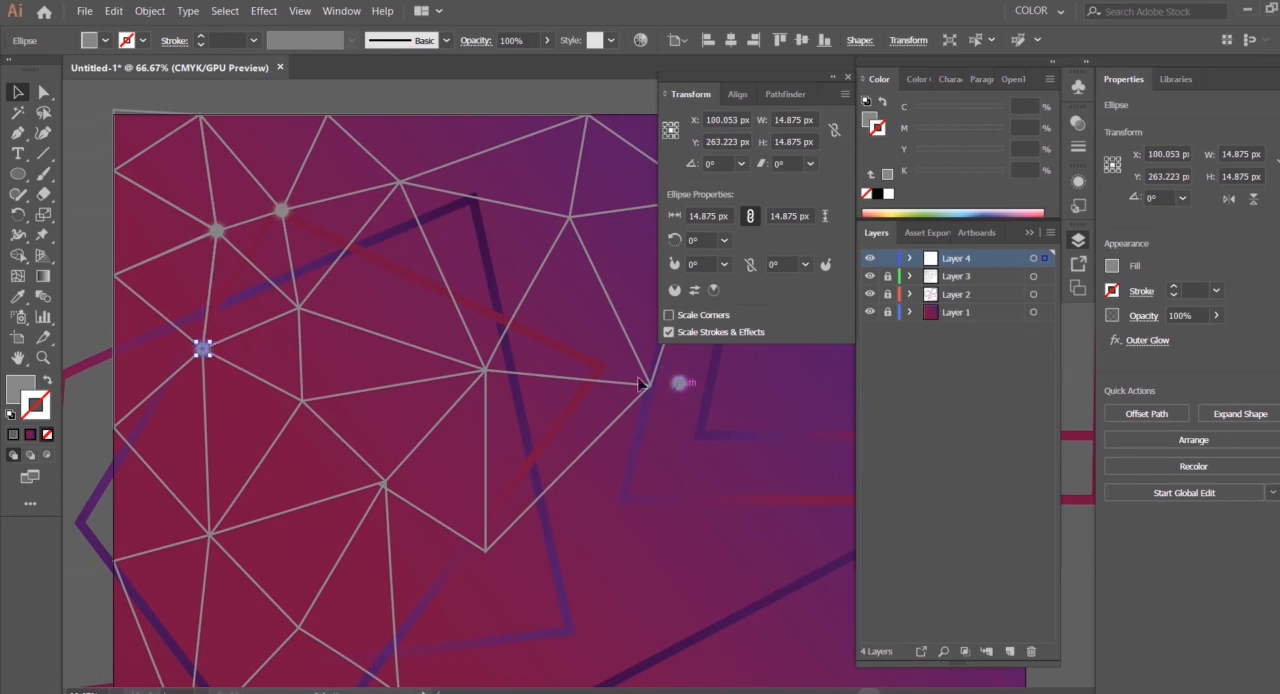
drag(680, 390, 299, 308)
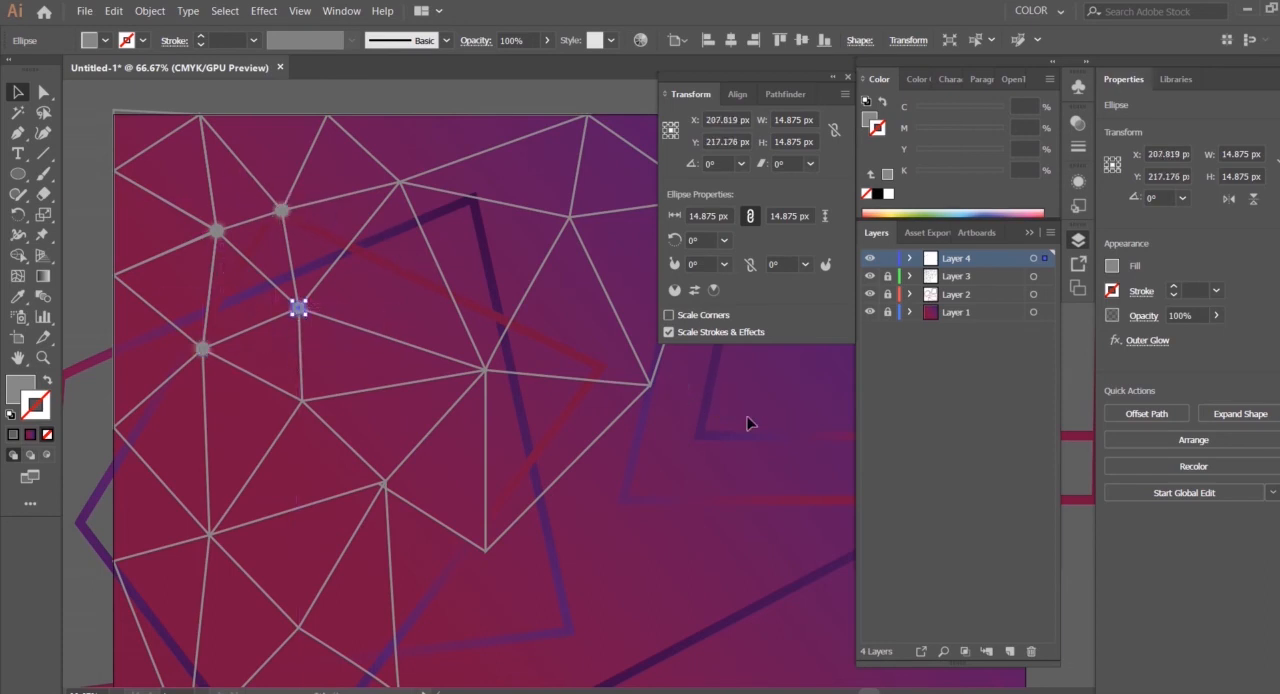
Place six more copies of the glowing circle on the mesh's remaining central, upper and lower inner junctions
drag(680, 386, 303, 404)
drag(615, 367, 486, 371)
drag(685, 390, 401, 183)
drag(680, 384, 569, 214)
drag(679, 384, 386, 487)
drag(684, 389, 208, 533)
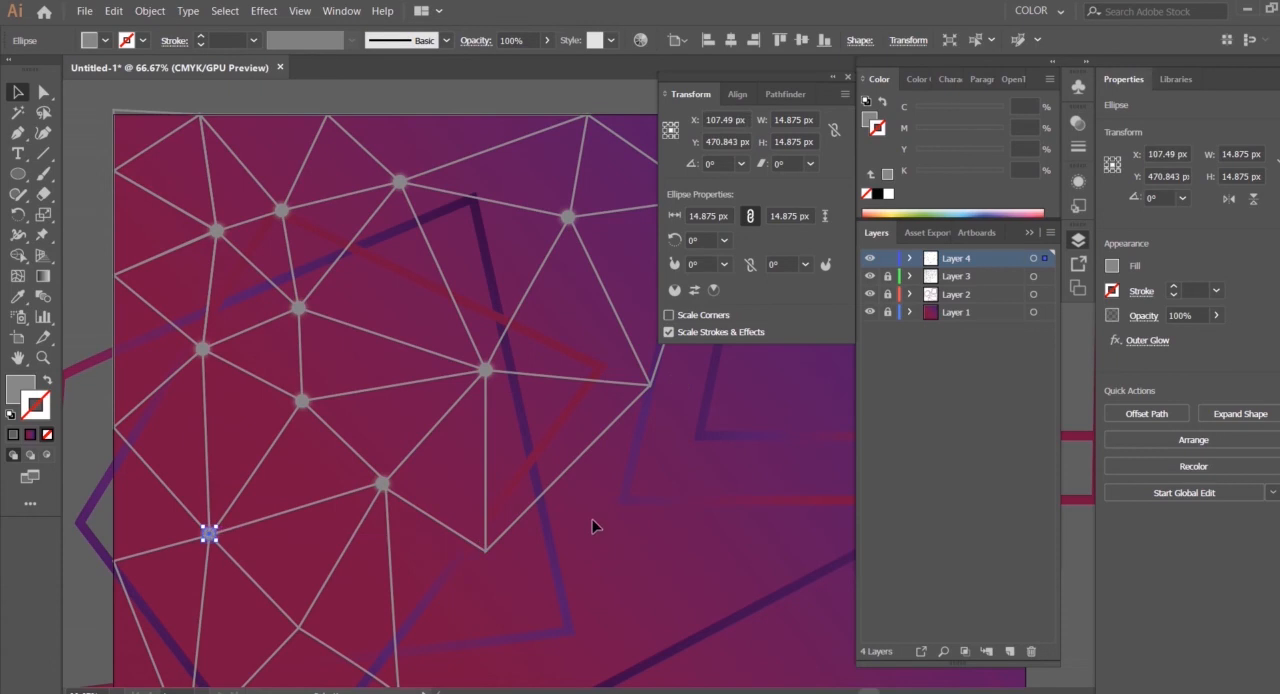
Place further glowing circle copies on the lowest inner junction, a left-edge corner and the first and last top-edge corners
key(ctrl+z)
drag(486, 496, 407, 331)
drag(598, 217, 222, 469)
drag(261, 402, 303, 550)
drag(638, 380, 162, 107)
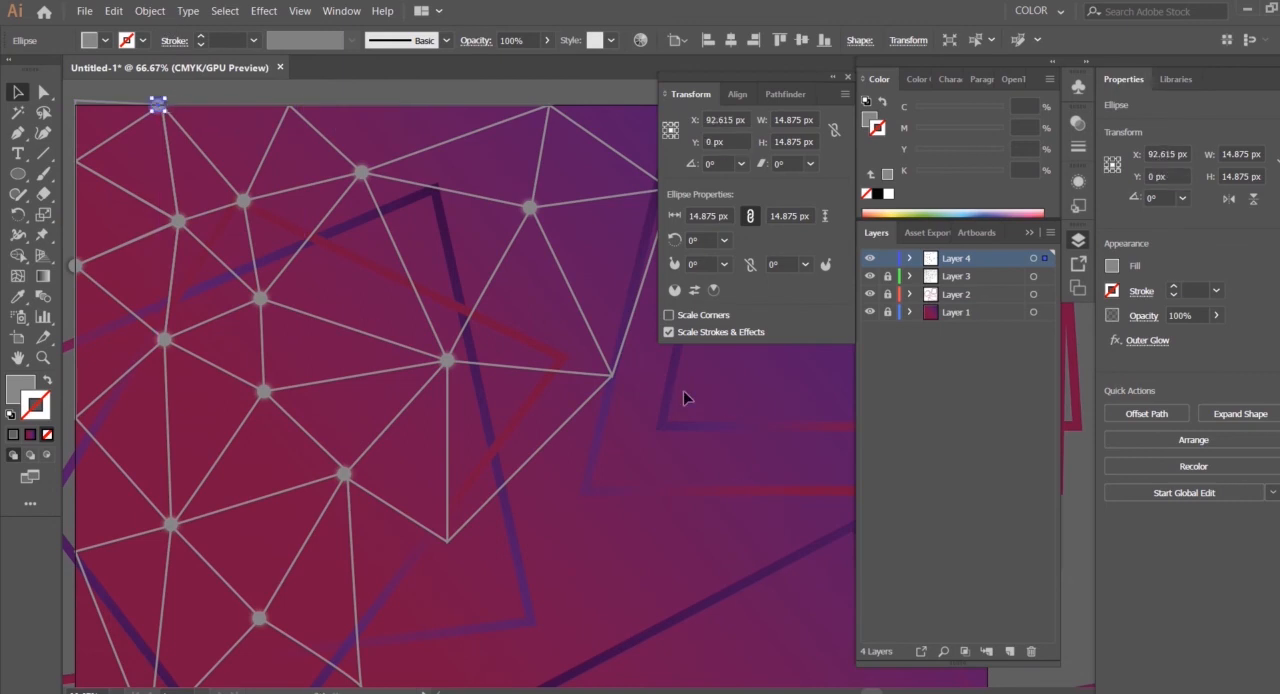
drag(680, 381, 550, 105)
Duplicate the whole mesh with its circles as a group, rotate the copy 180° and place it at the artboard's lower-right corner
key(ctrl+minus)
key(ctrl+minus)
drag(742, 508, 493, 246)
click(786, 655)
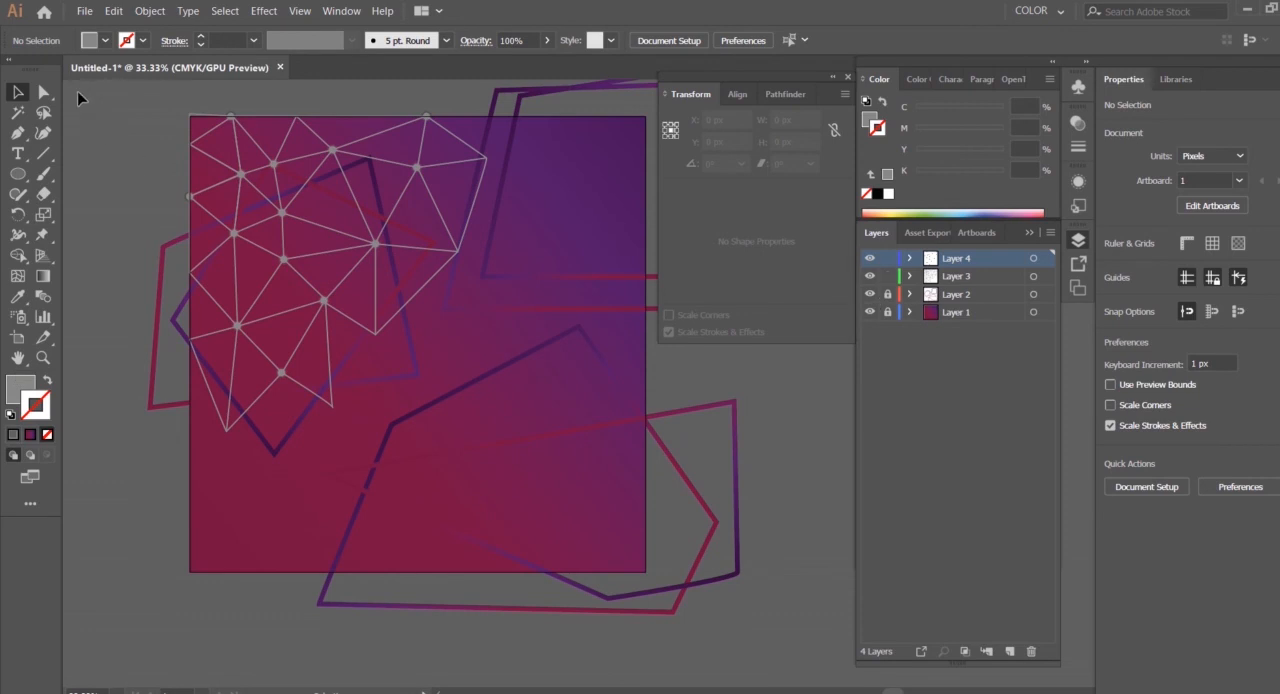
drag(519, 432, 520, 425)
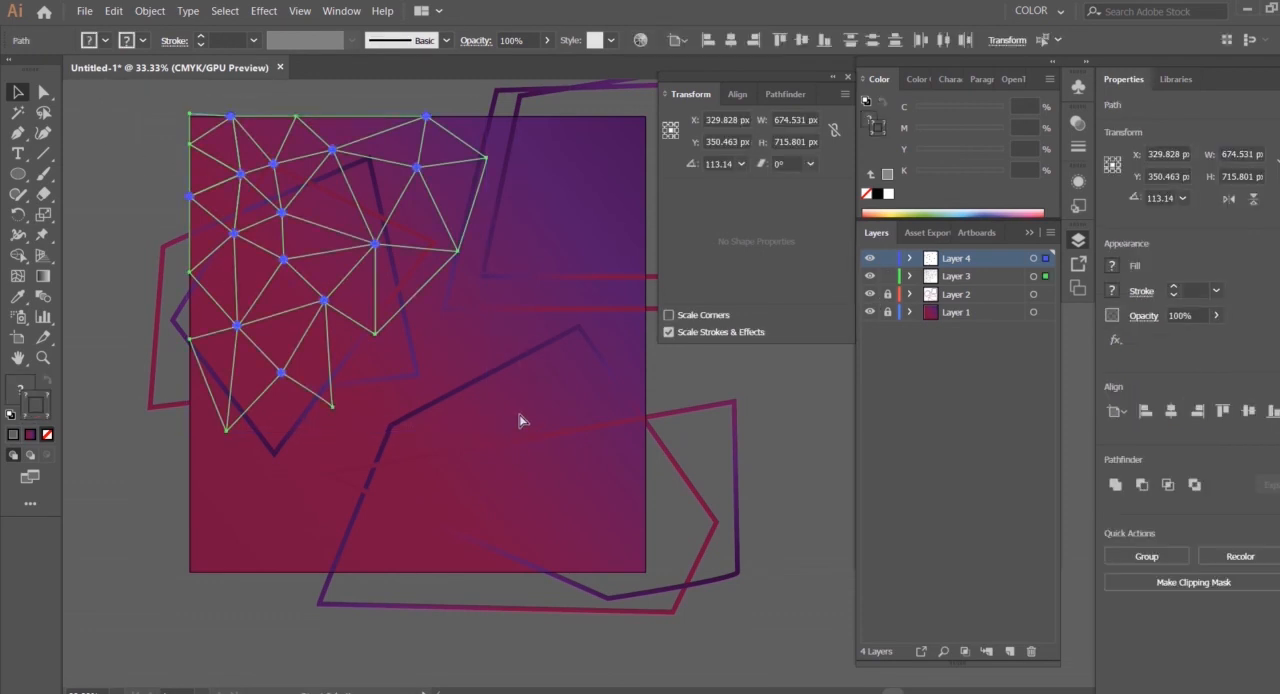
drag(398, 244, 458, 418)
drag(652, 598, 614, 470)
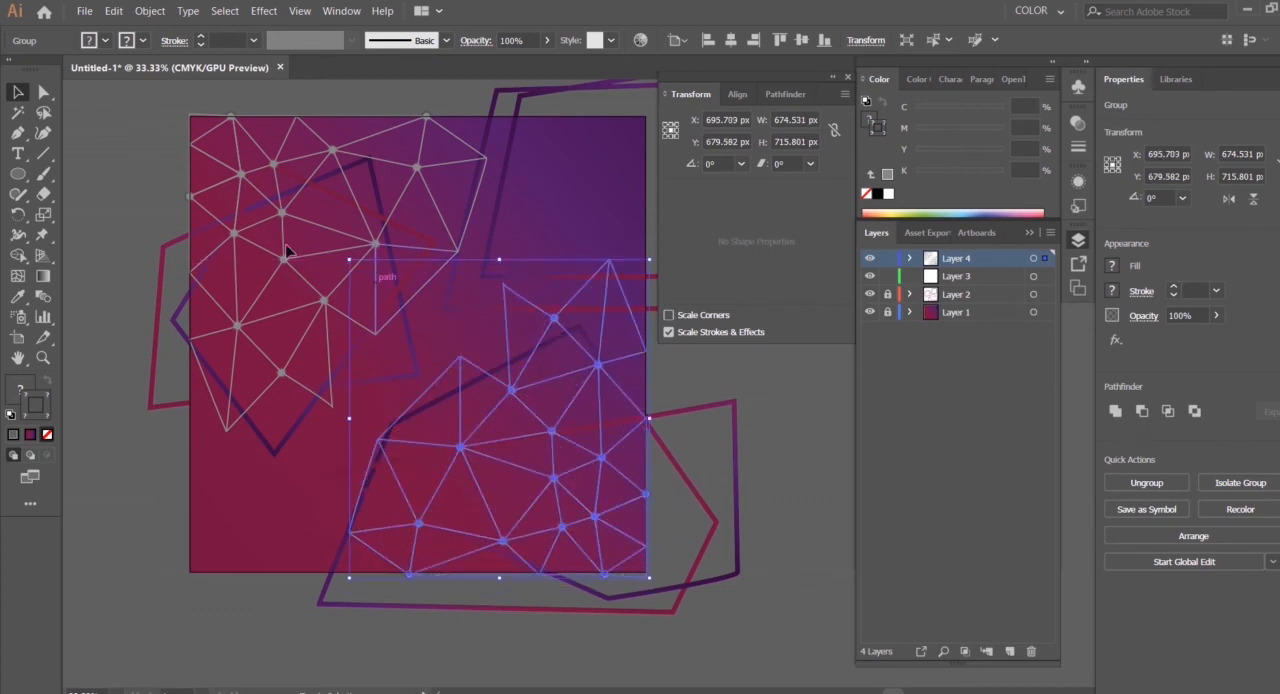
Enlarge the lower-right mesh group from its centre to about 759 by 806 px and reduce its opacity
drag(350, 261, 331, 240)
click(802, 430)
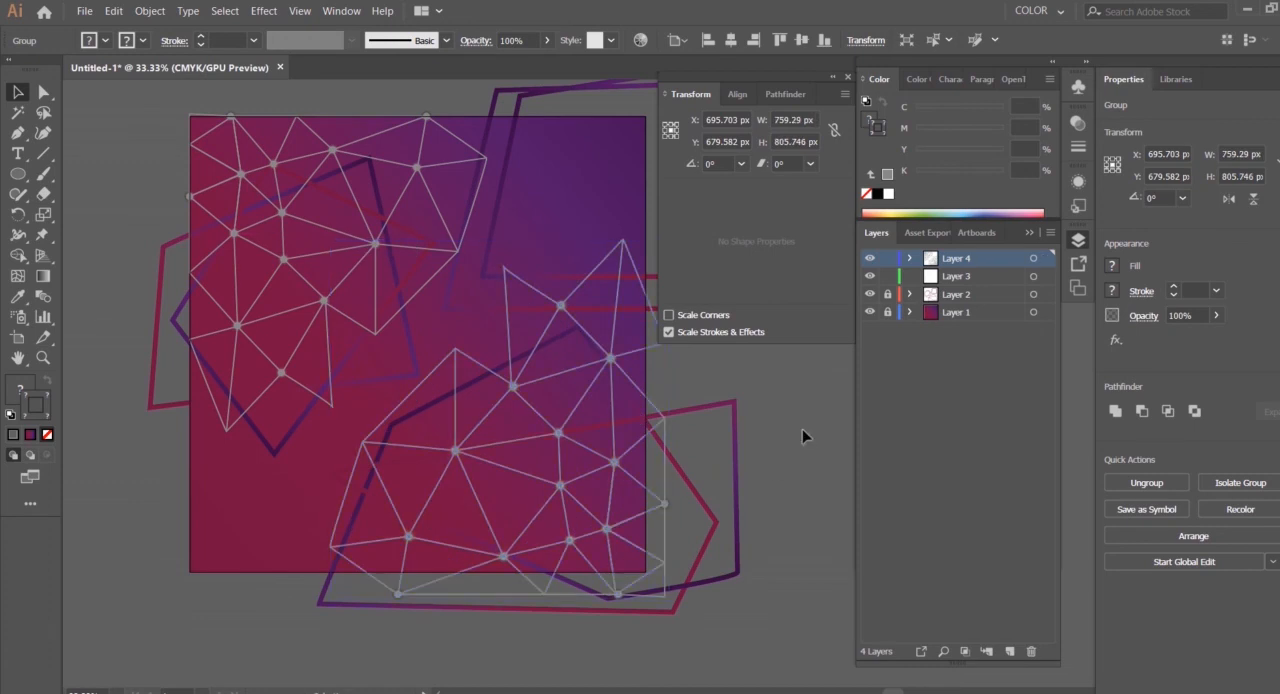
click(563, 437)
click(547, 40)
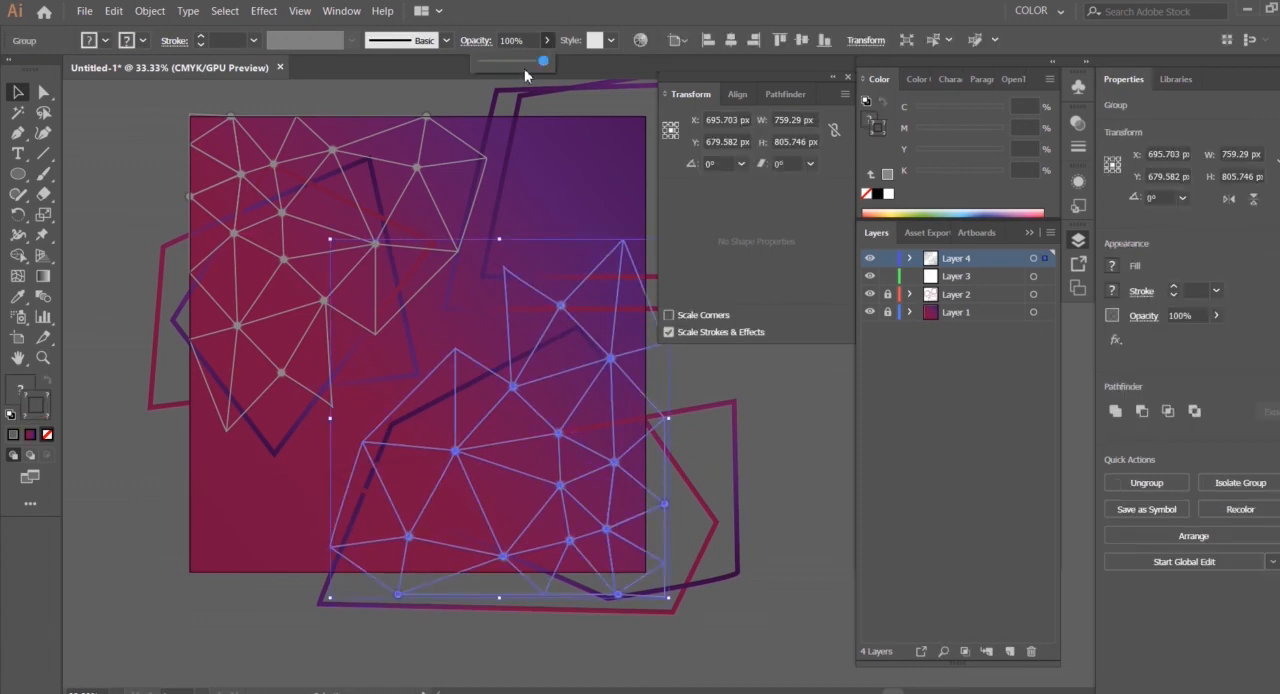
click(788, 448)
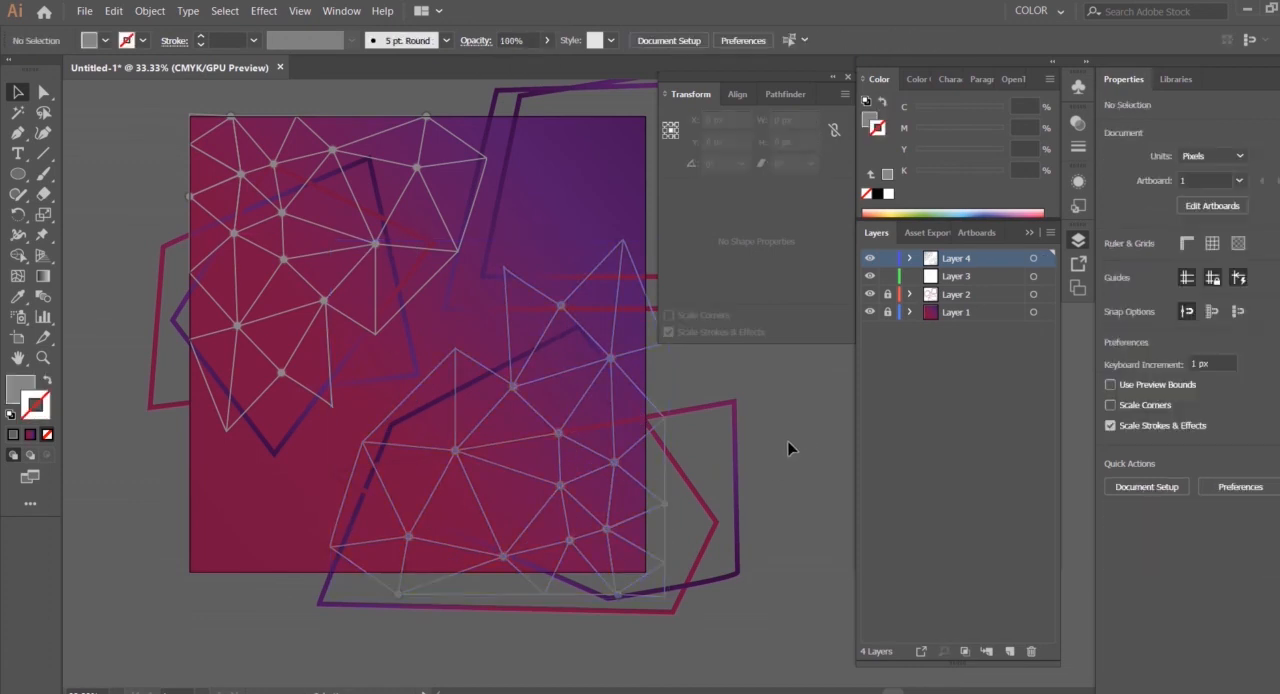
Reduce the opacity of the mesh group in the artboard's upper-left corner to about 58%
click(440, 213)
click(547, 40)
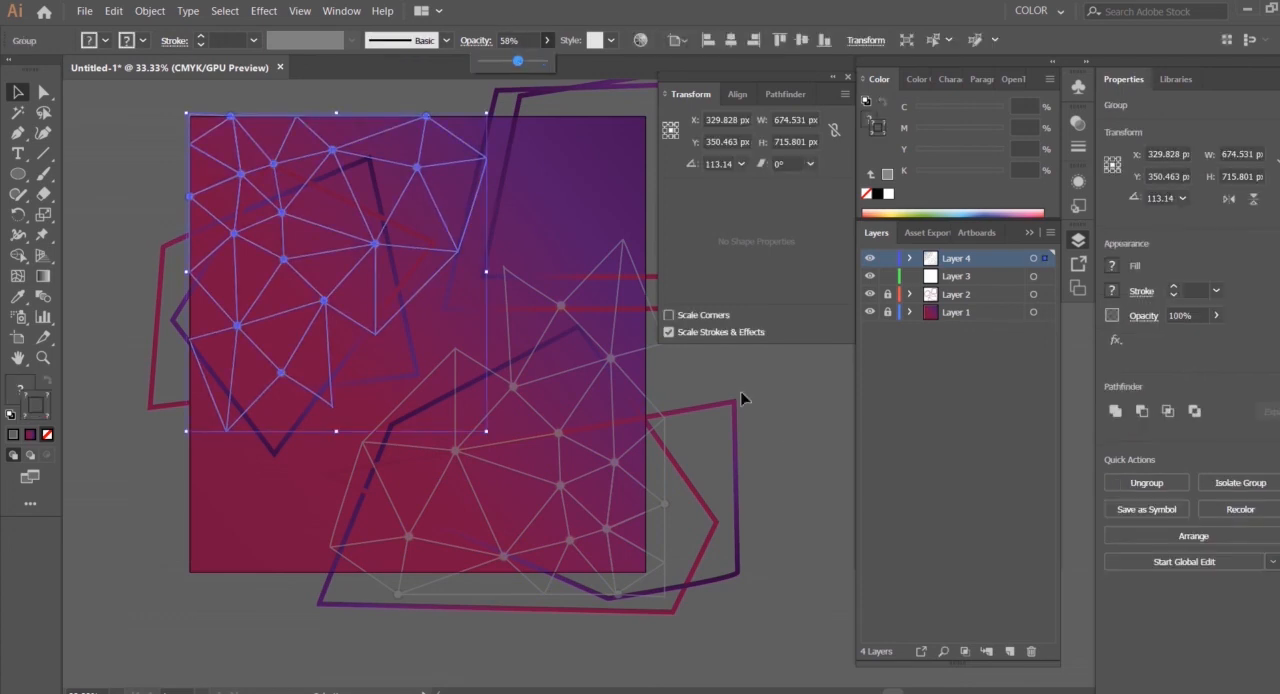
click(351, 305)
Duplicate the lower-right mesh group, rotate the copy 90° and move it into the artboard's lower-left corner
drag(606, 372, 137, 577)
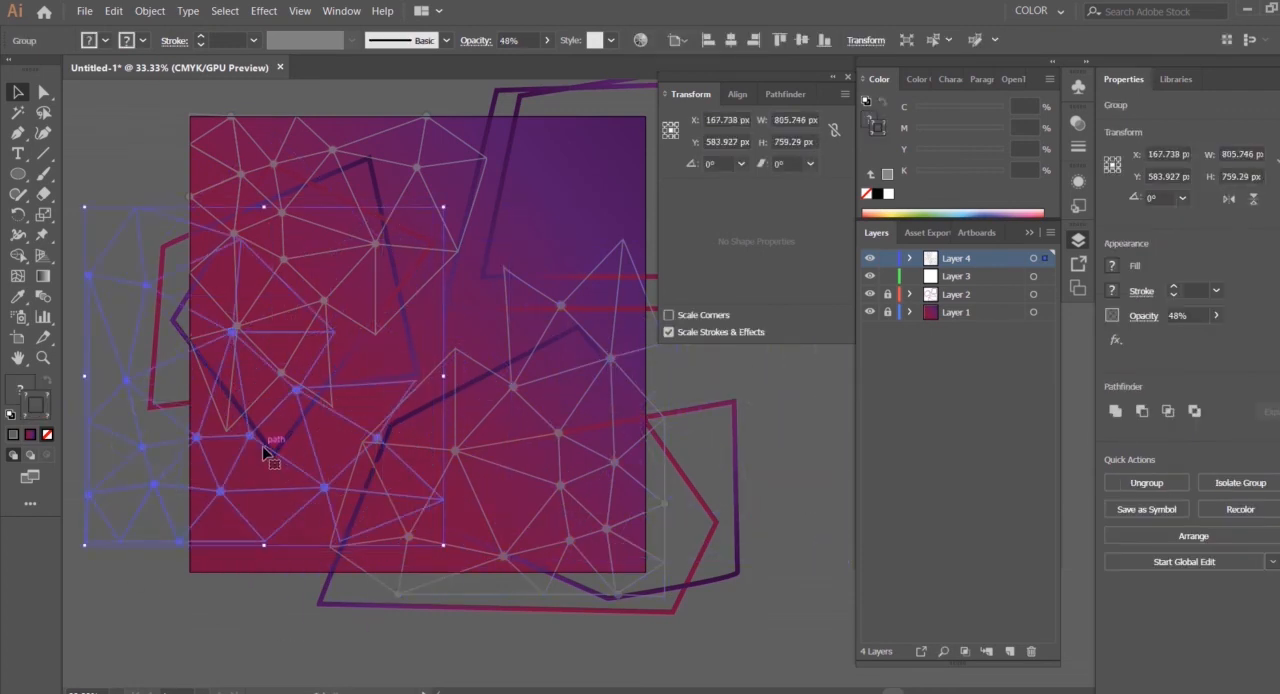
drag(266, 452, 359, 483)
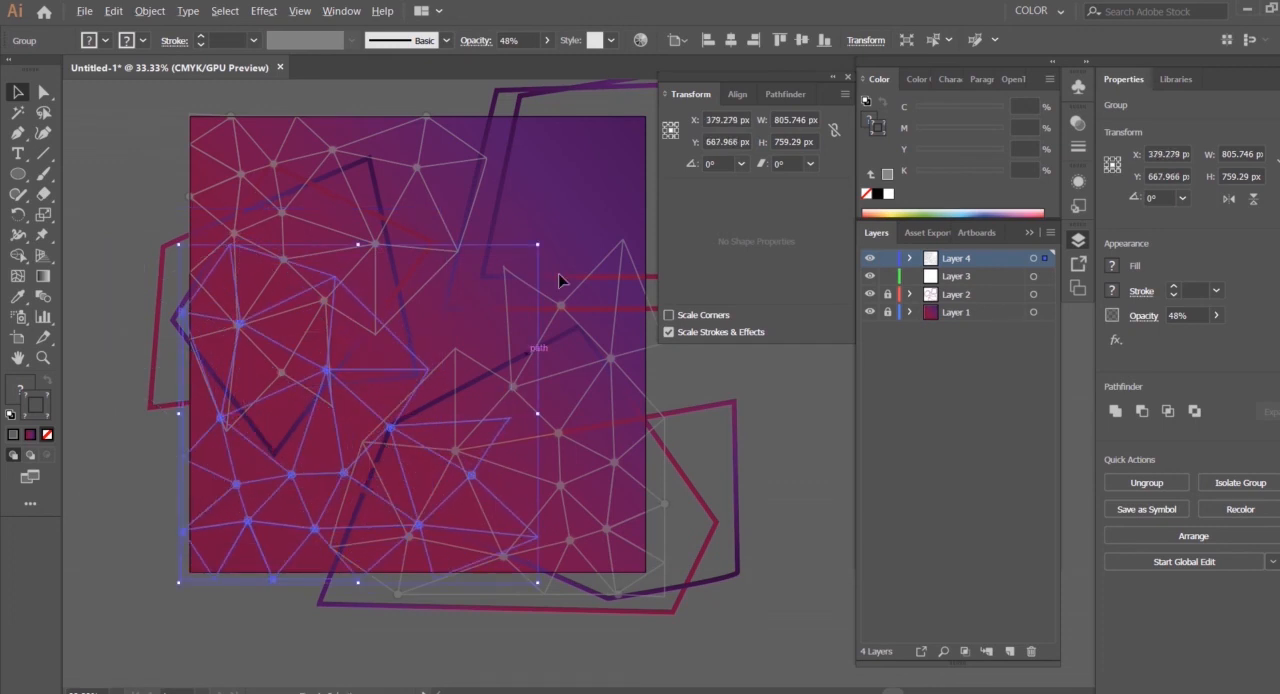
Shrink the lower-left mesh copy to about 773 by 728 px, nudge it into the corner and set its opacity to 28%
mouse_move(538, 244)
mouse_down()
mouse_move(549, 271)
mouse_move(529, 251)
mouse_up()
key(Left)
key(Left)
key(Down)
drag(492, 305, 492, 306)
click(547, 40)
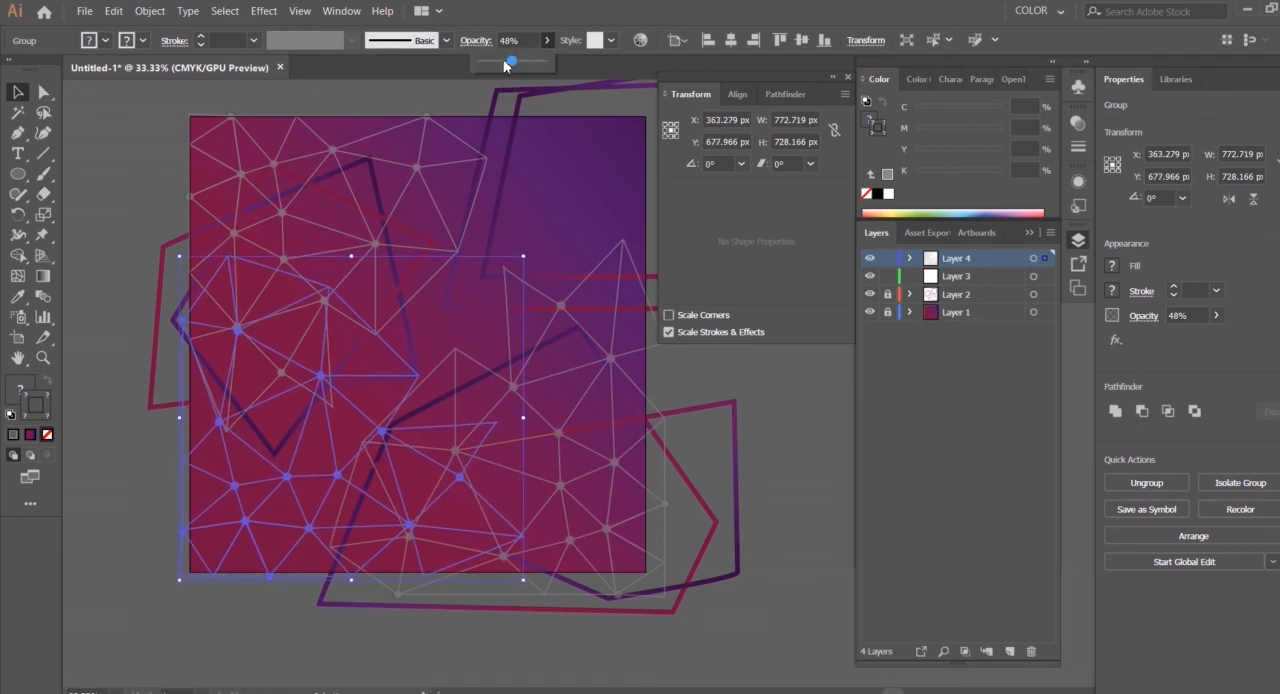
click(801, 426)
Paste another copy of the mesh group, rotate it 90° counterclockwise and place it over the artboard's upper-right corner
key(ctrl+v)
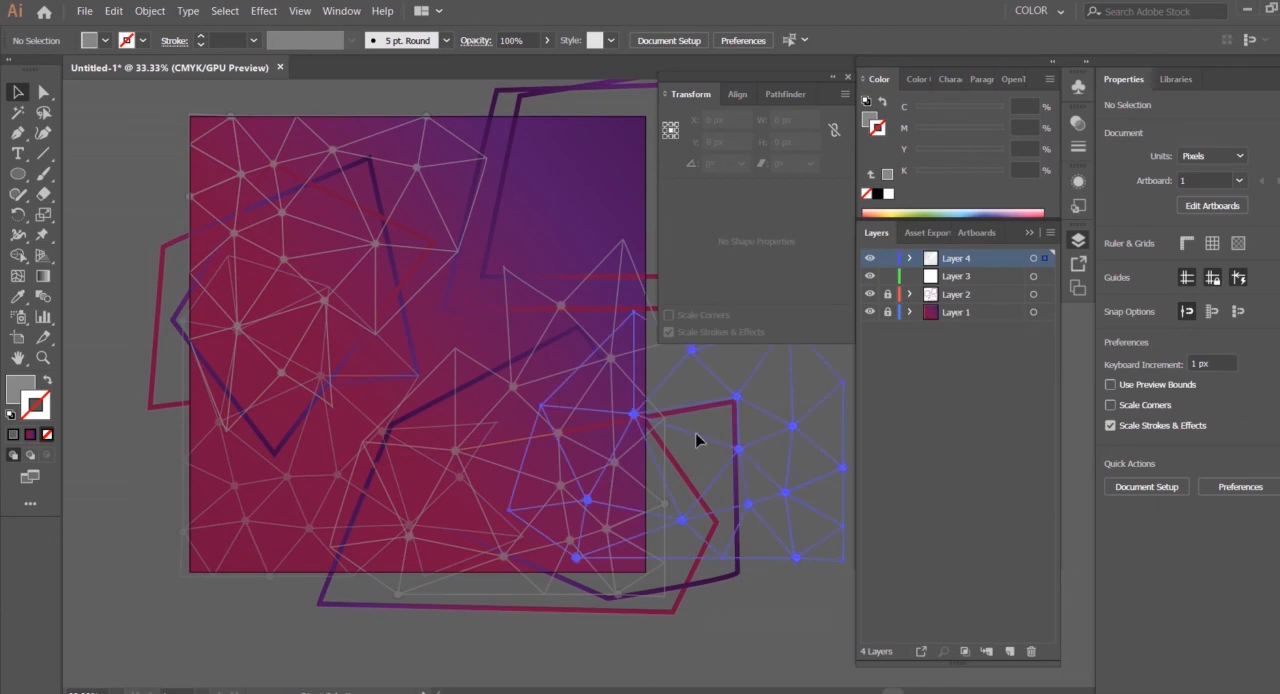
key(ctrl+minus)
drag(698, 414, 531, 455)
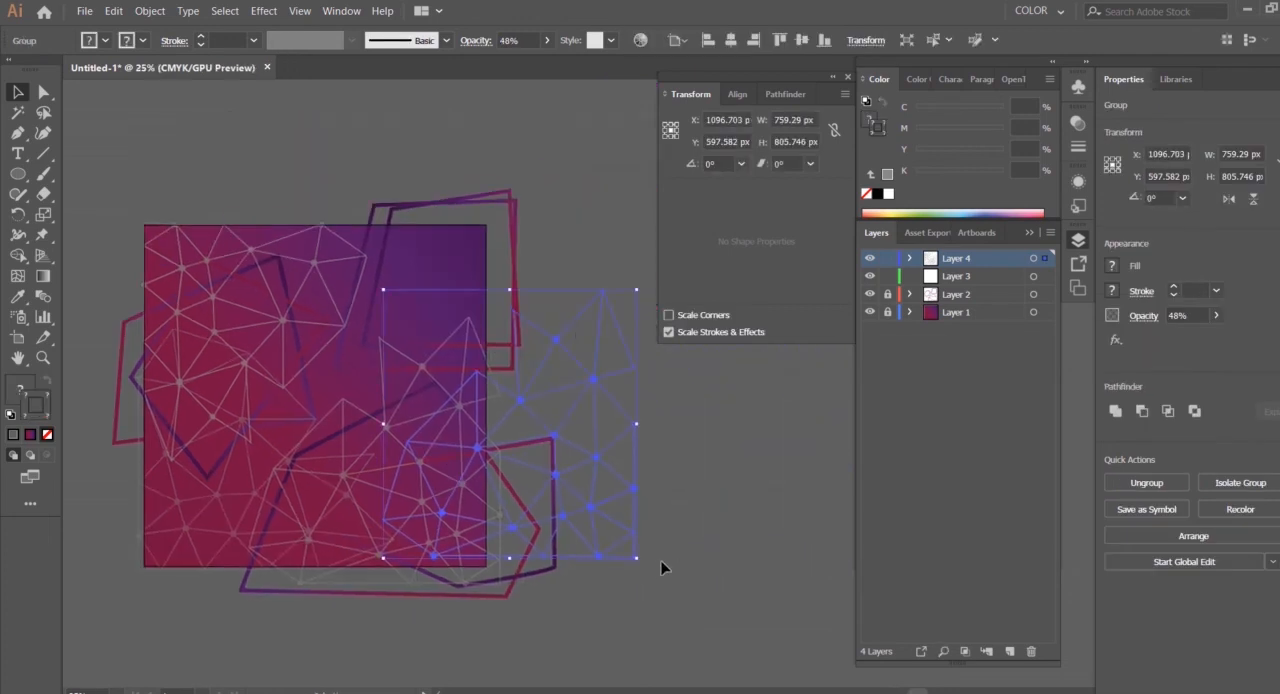
drag(645, 567, 588, 410)
drag(620, 366, 491, 255)
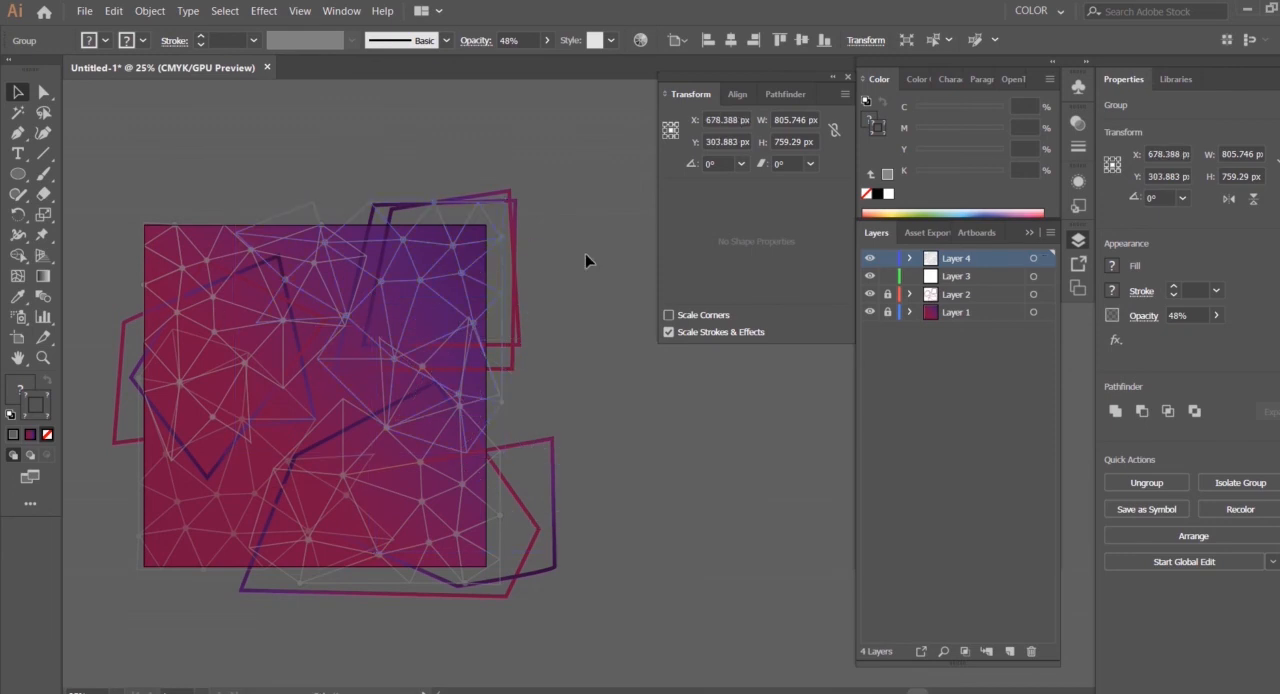
click(587, 242)
Reduce the opacity of the upper-right mesh group to about 25%
click(478, 292)
click(546, 40)
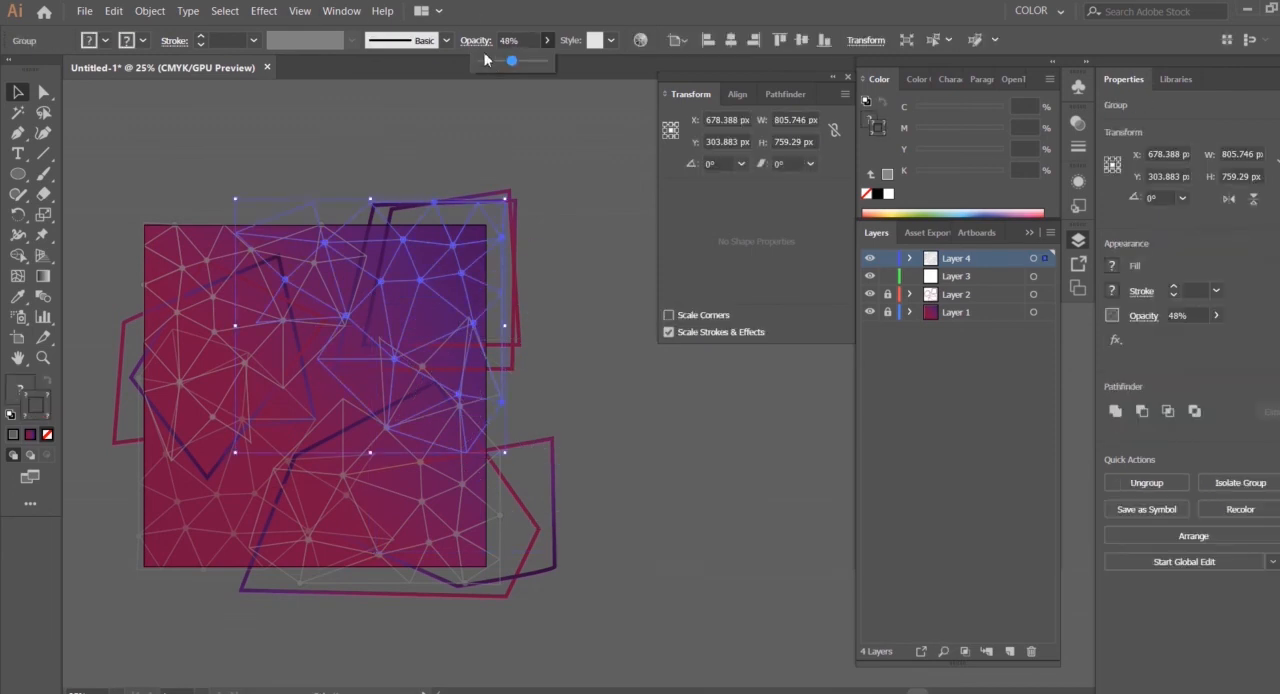
click(640, 385)
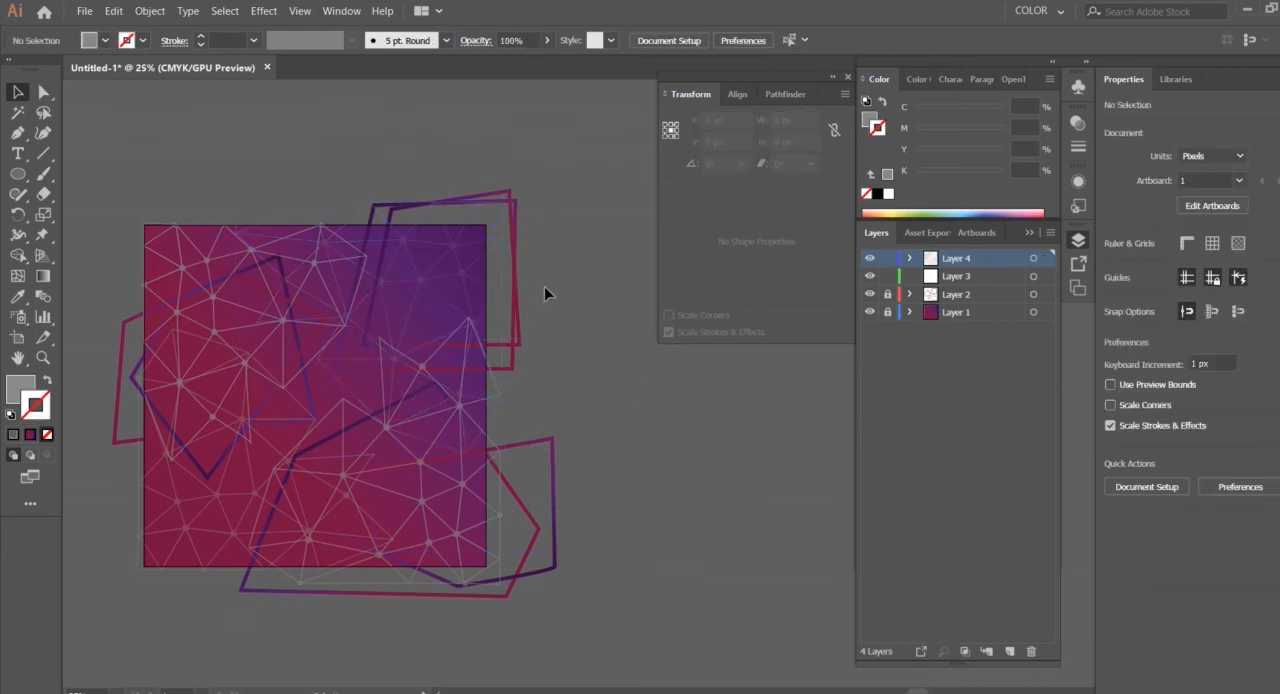
click(457, 283)
click(546, 40)
drag(512, 62, 492, 62)
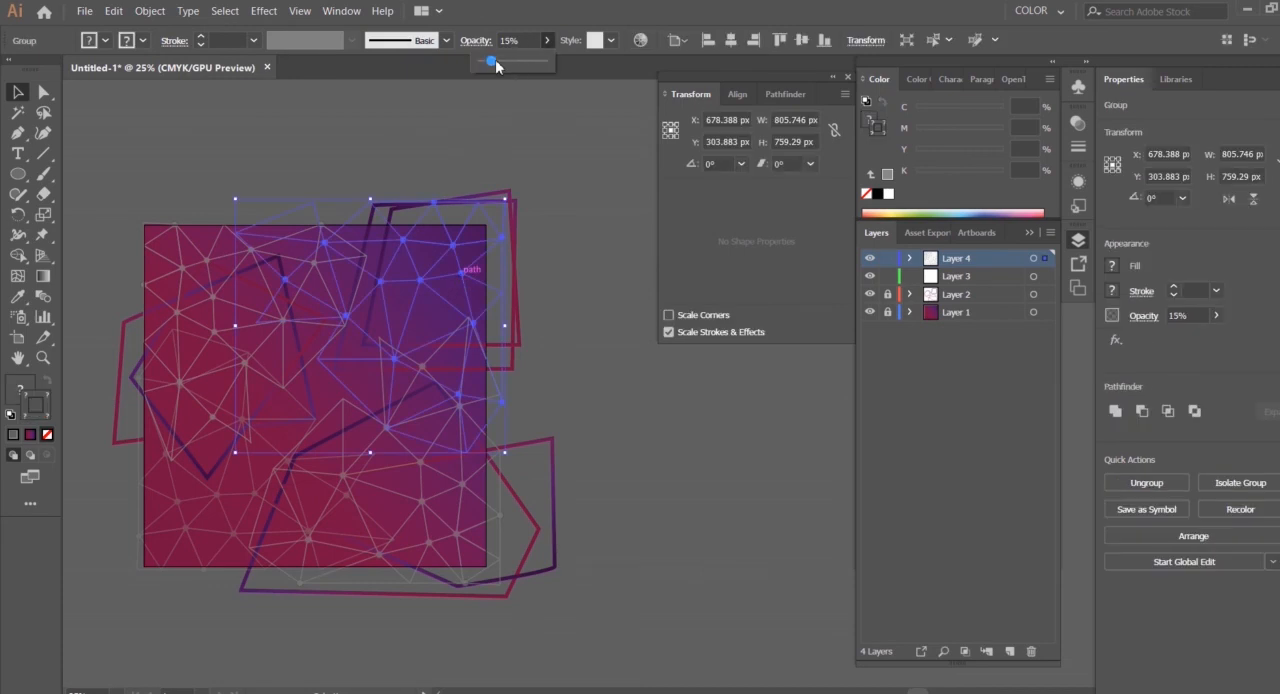
click(625, 430)
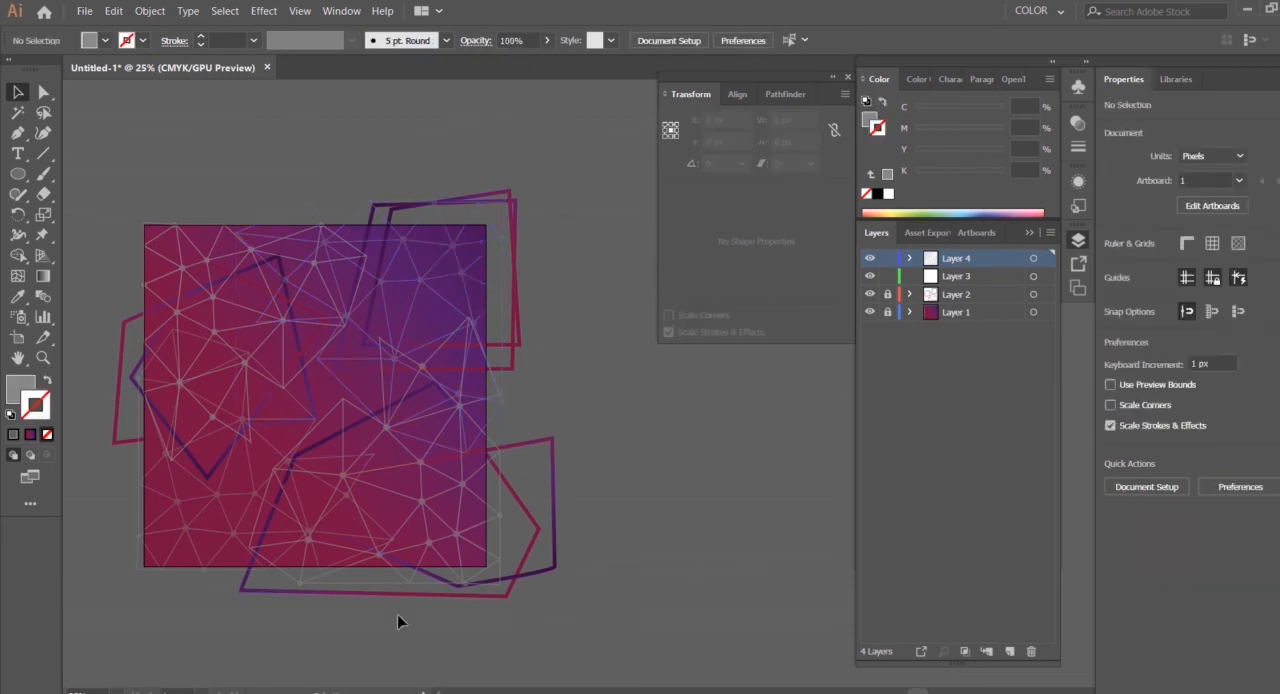
Lower the opacity of the lower-right and upper-left mesh groups so they blend more softly into the background
click(547, 40)
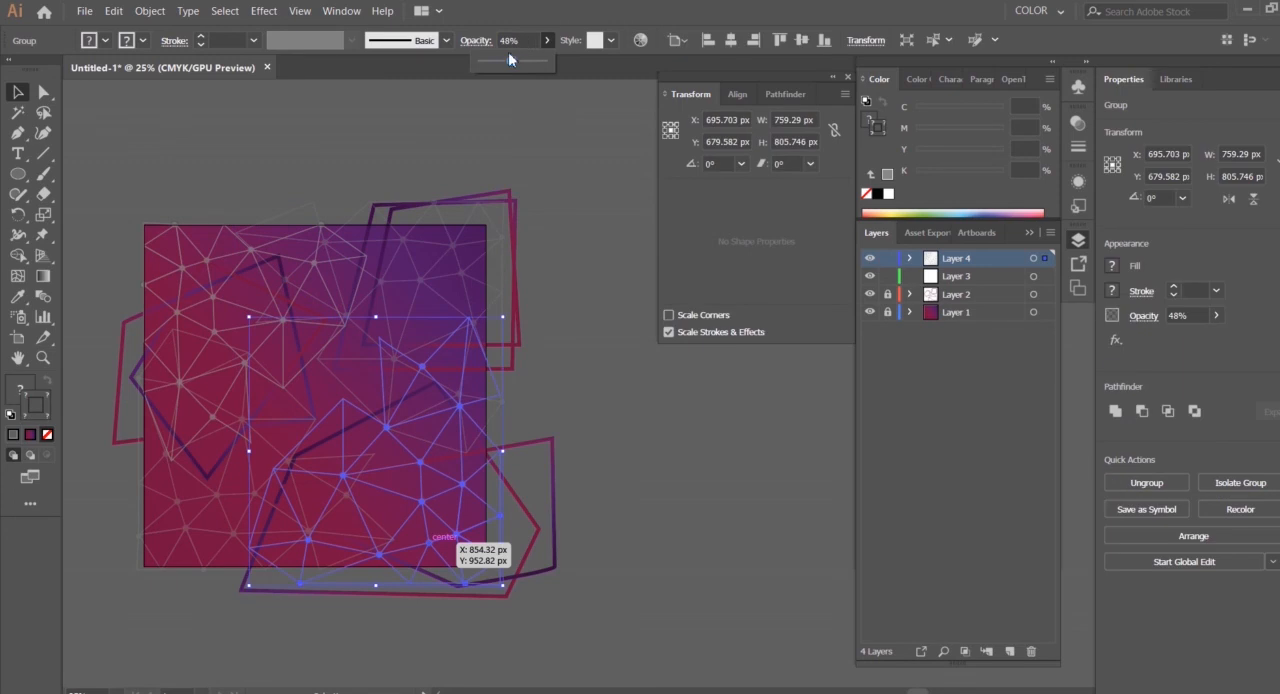
click(571, 331)
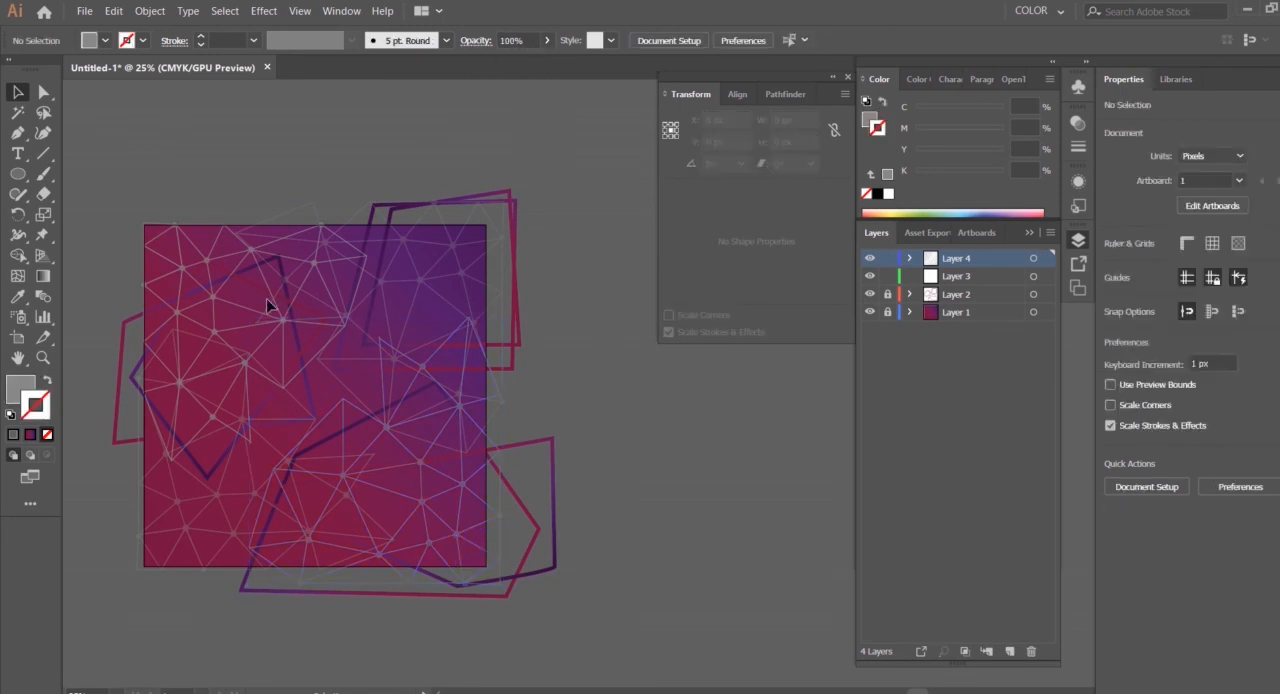
click(210, 250)
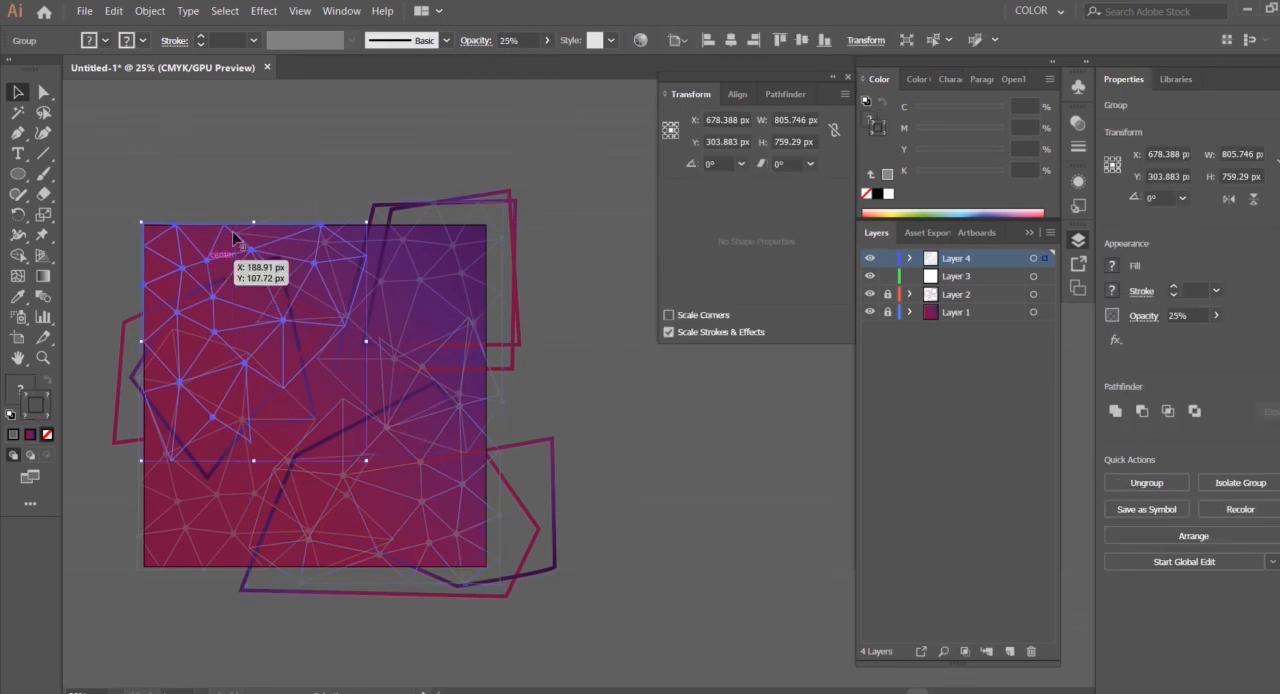
click(666, 451)
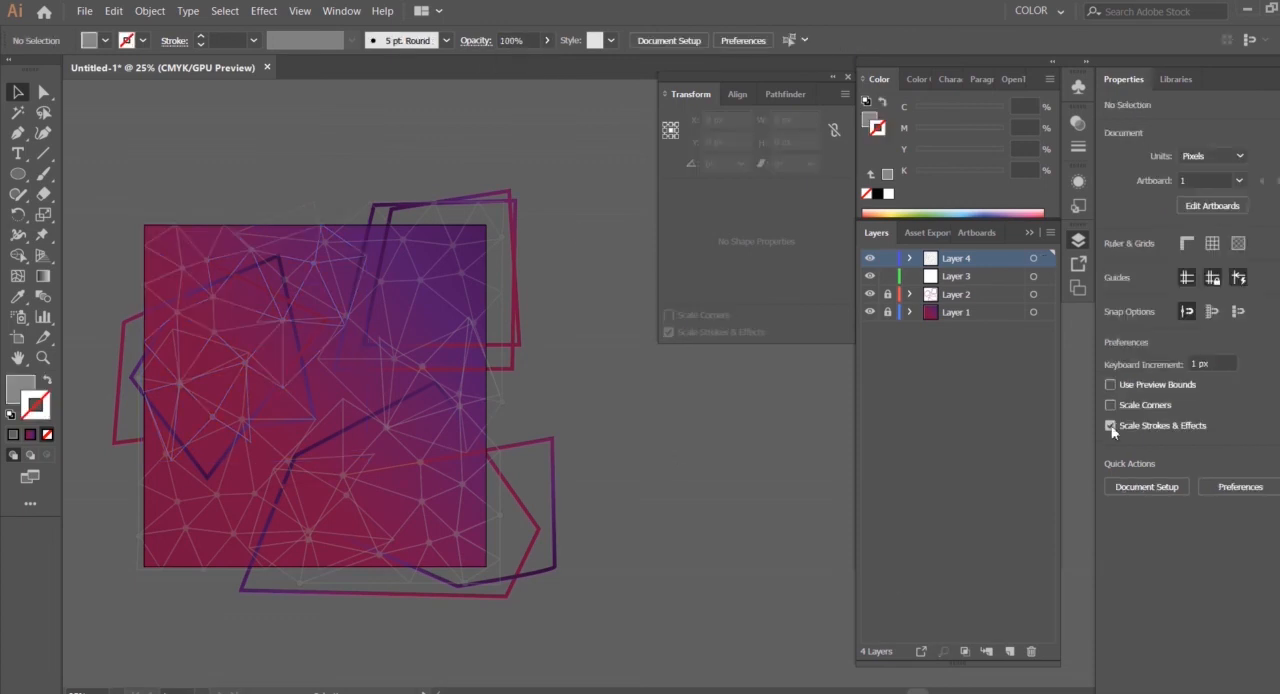
With only Layer 2 unlocked, give all its outline shapes a 9 pt stroke and 26% opacity
click(516, 286)
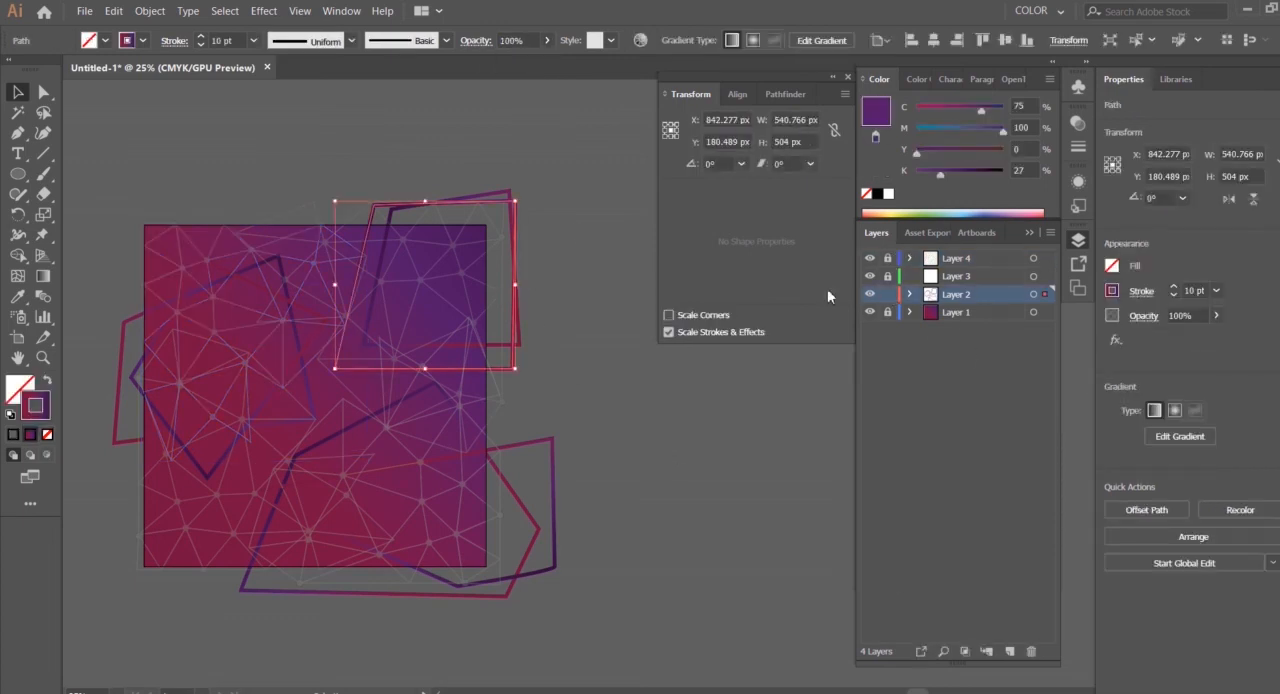
key(ctrl+a)
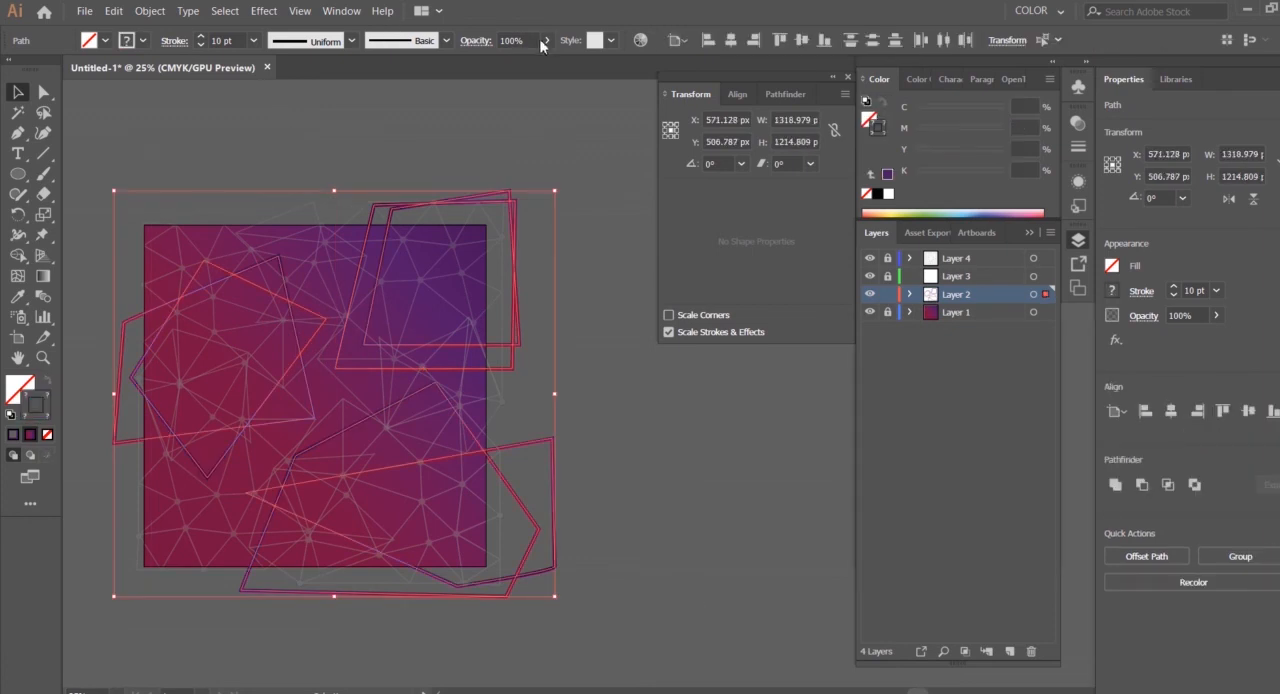
click(203, 43)
click(546, 40)
click(661, 393)
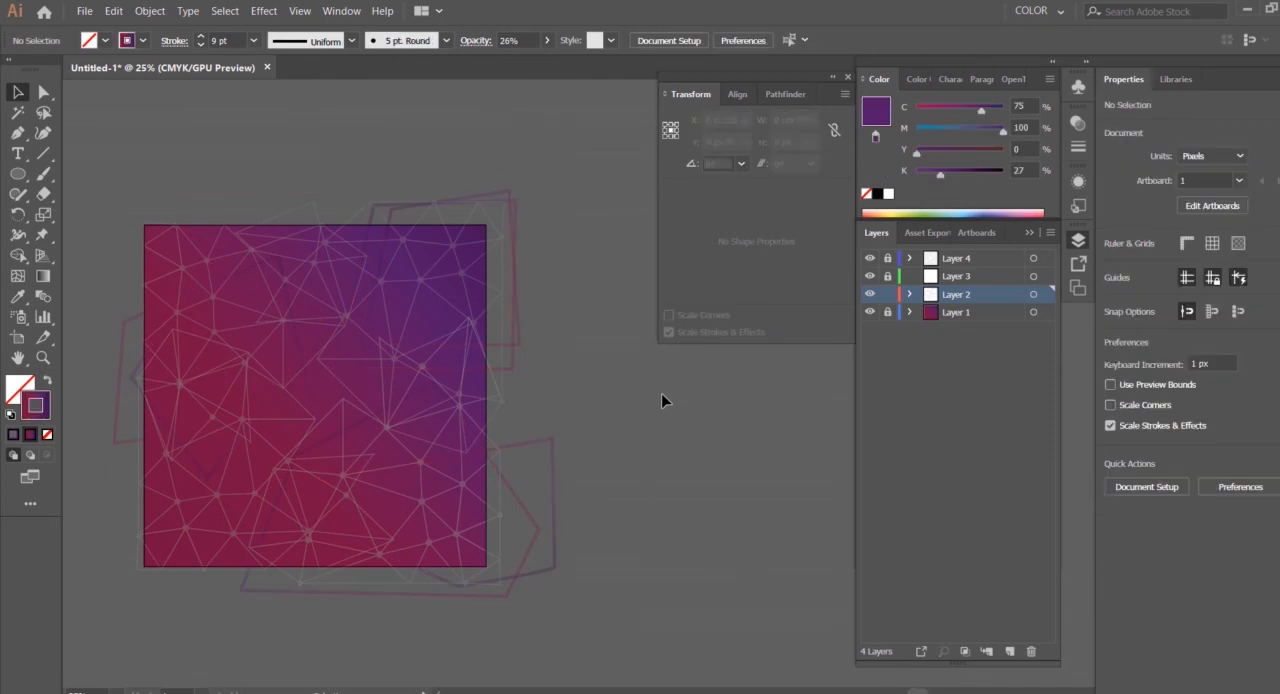
Set the opacity of all outline shapes on Layer 2 to 44%
click(546, 40)
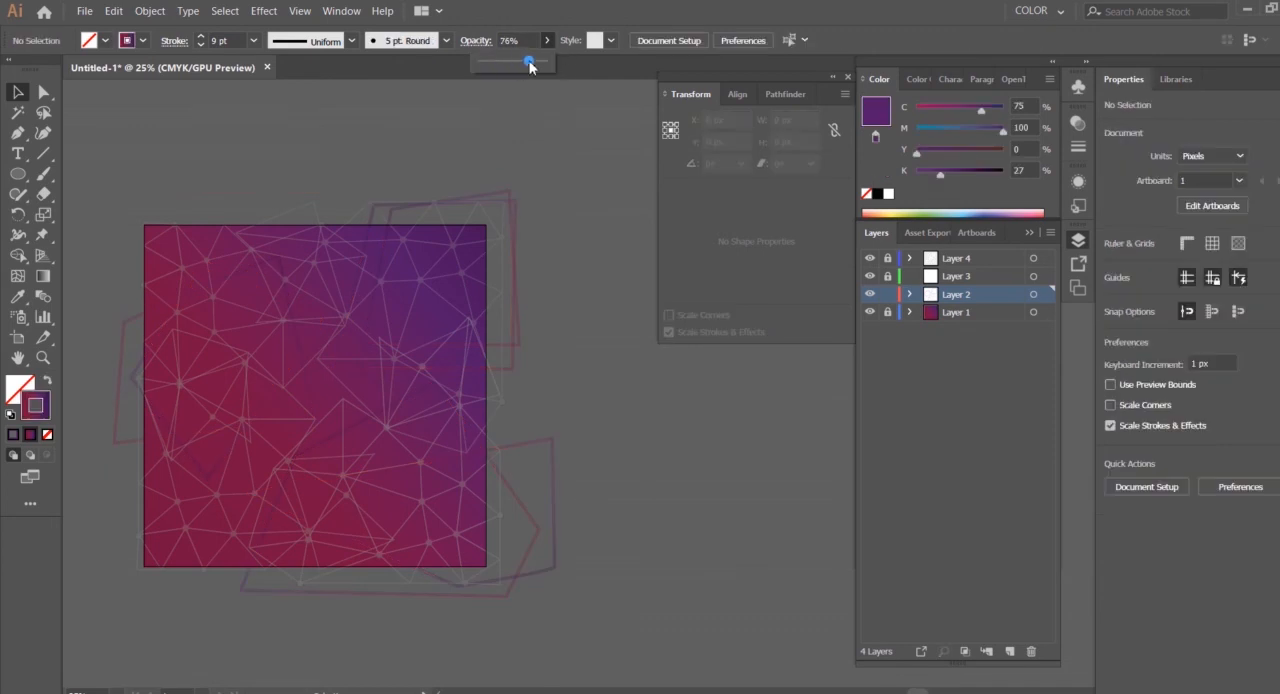
click(300, 463)
scroll(300, 463, left, 3)
key(ctrl+a)
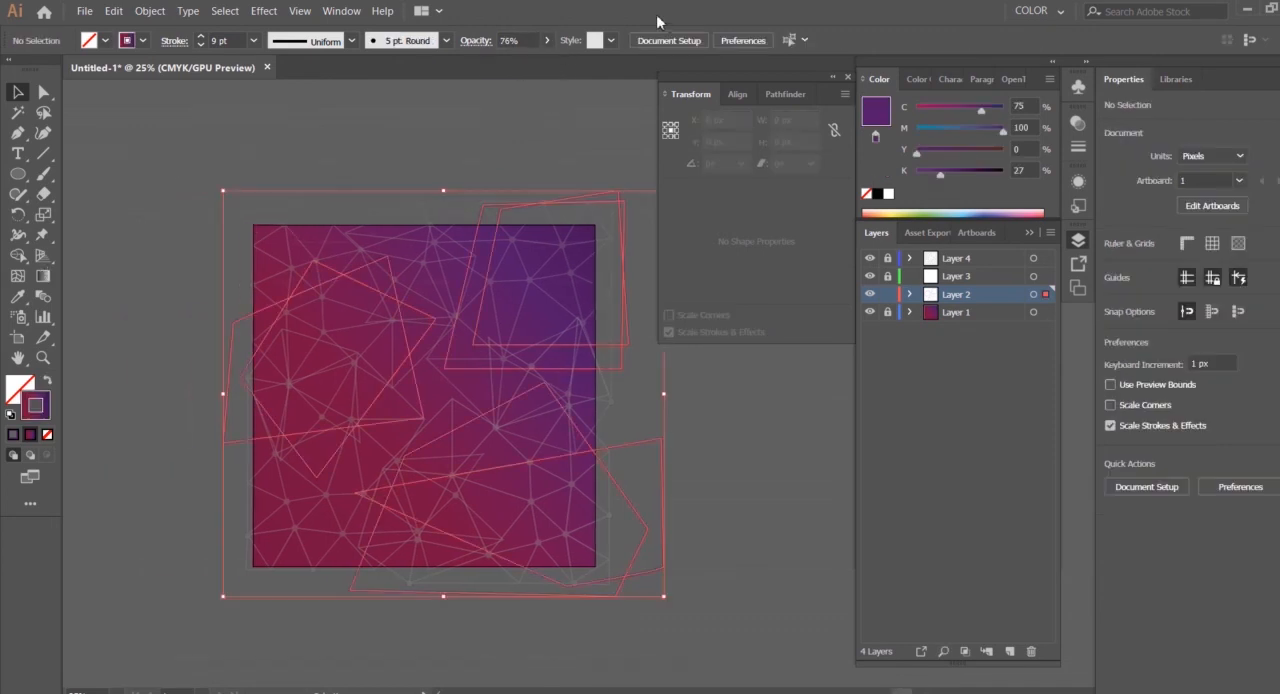
click(546, 40)
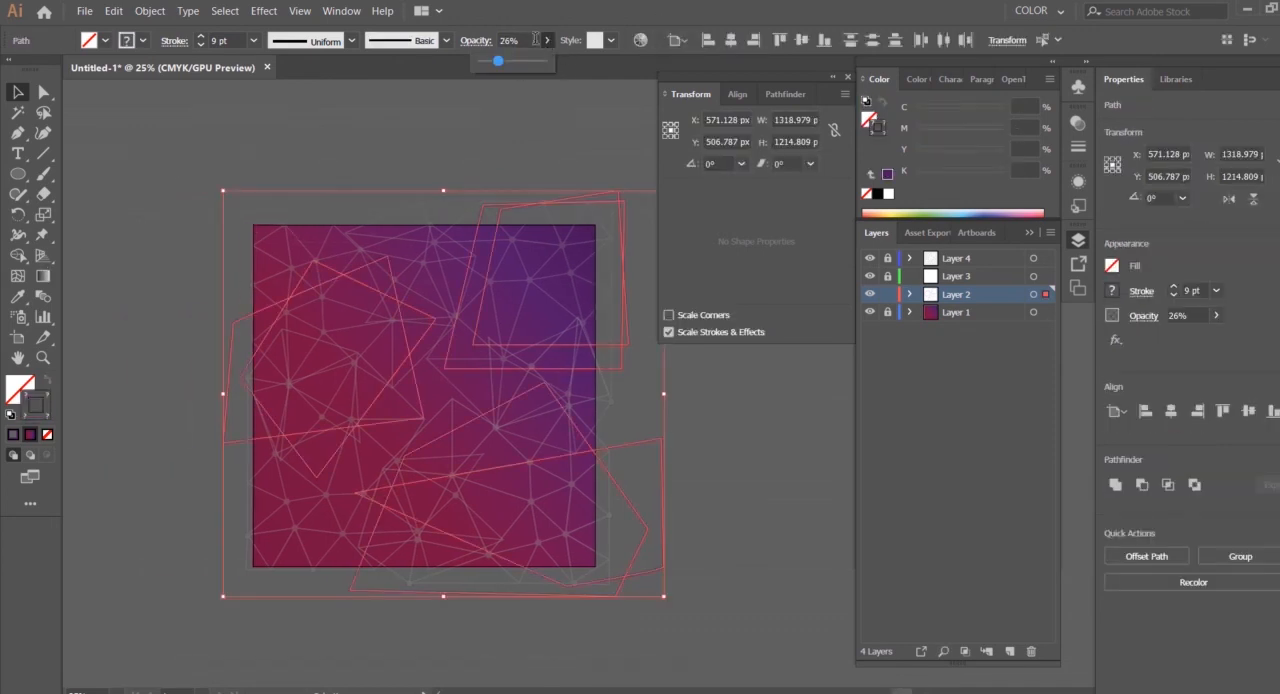
click(775, 475)
click(546, 40)
drag(526, 62, 509, 62)
click(755, 479)
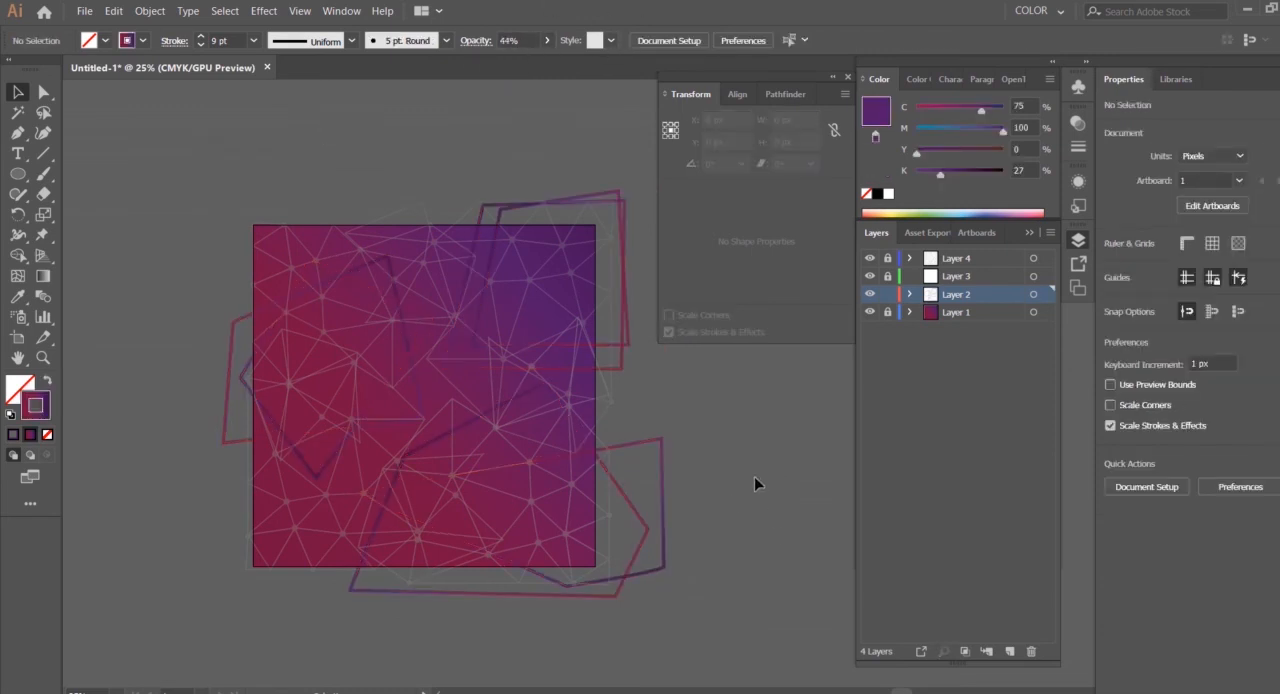
key(ctrl+minus)
key(ctrl+plus)
key(ctrl+plus)
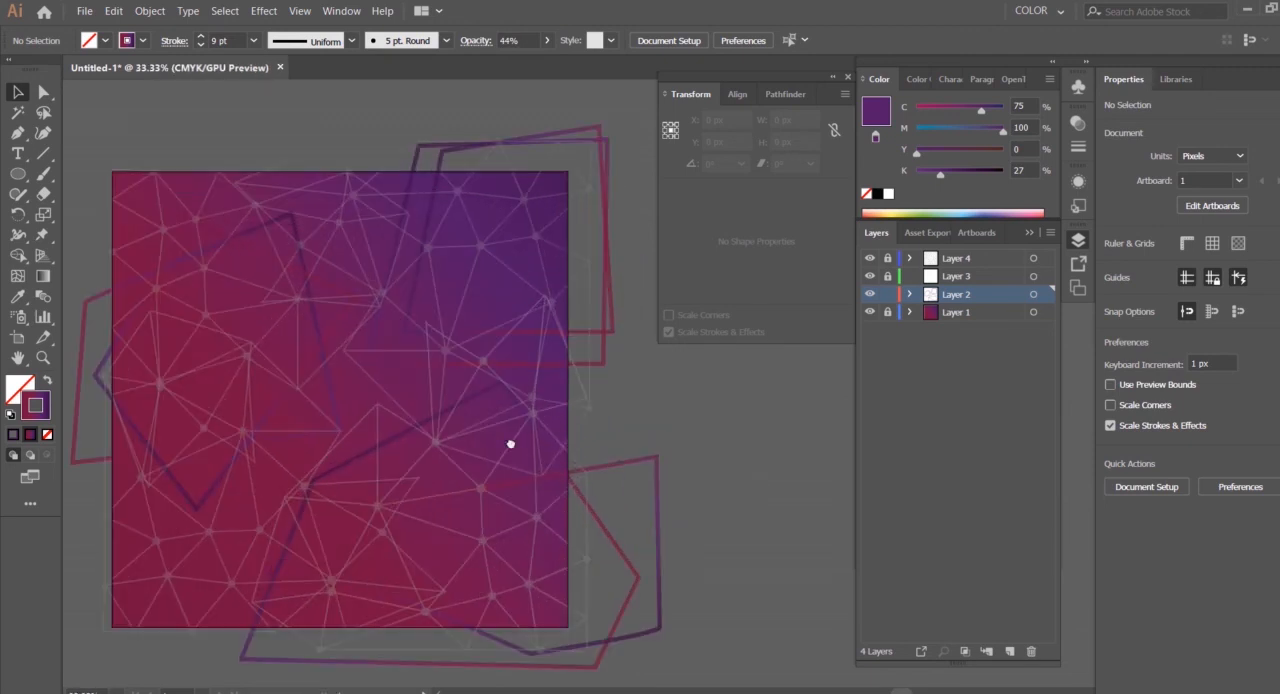
drag(511, 443, 519, 388)
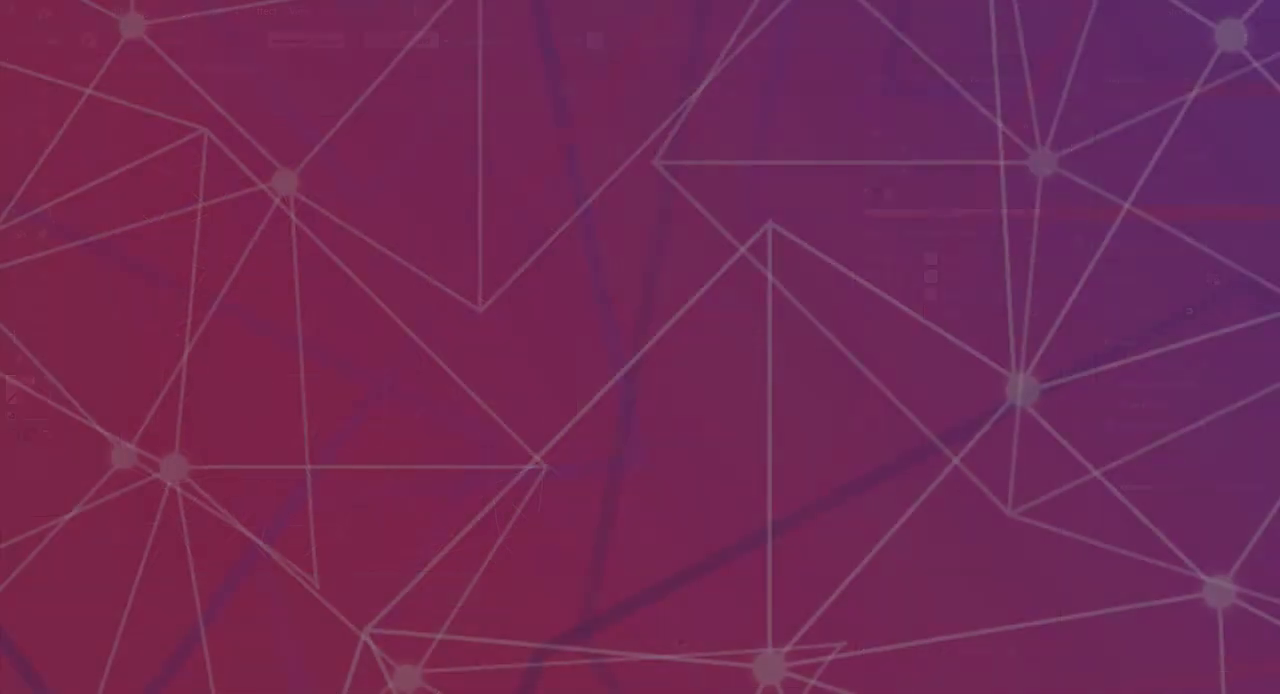